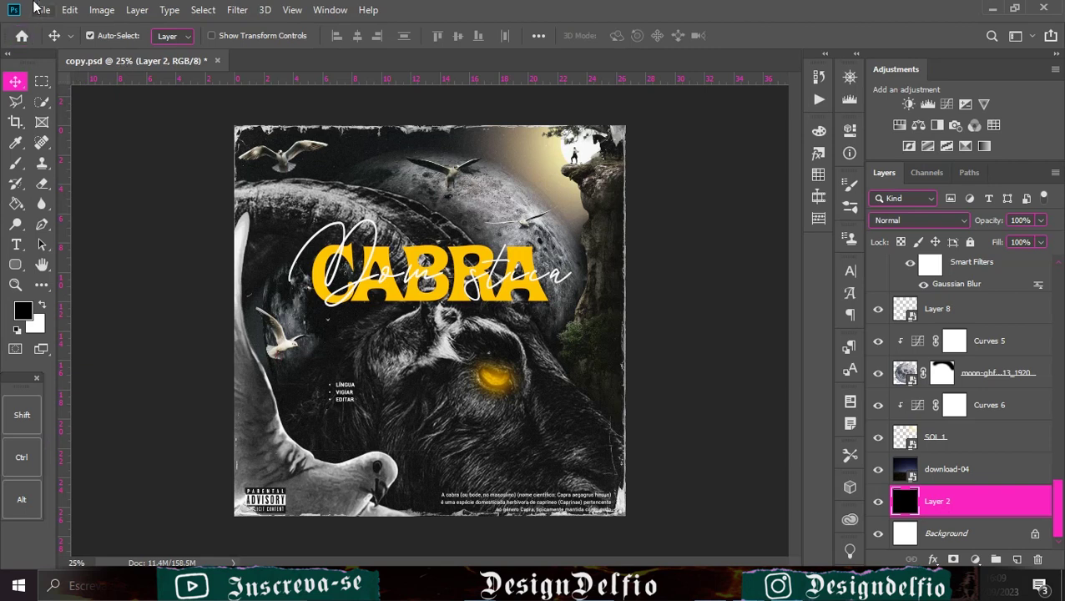
- Create a new 2000 × 2000 px document at 75 ppi and add an empty layer
click(60, 39)
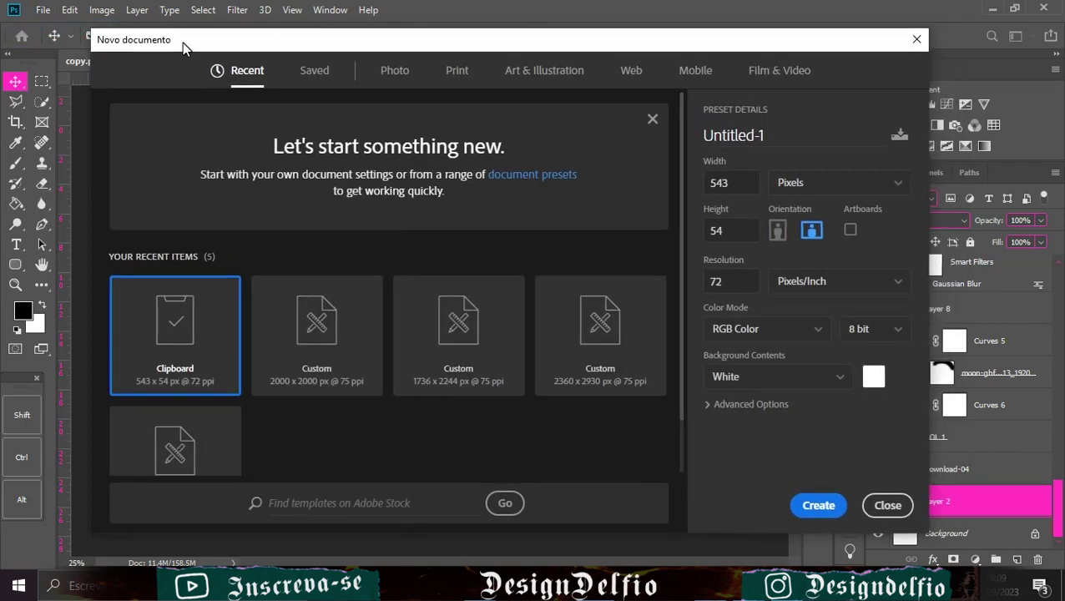
click(332, 358)
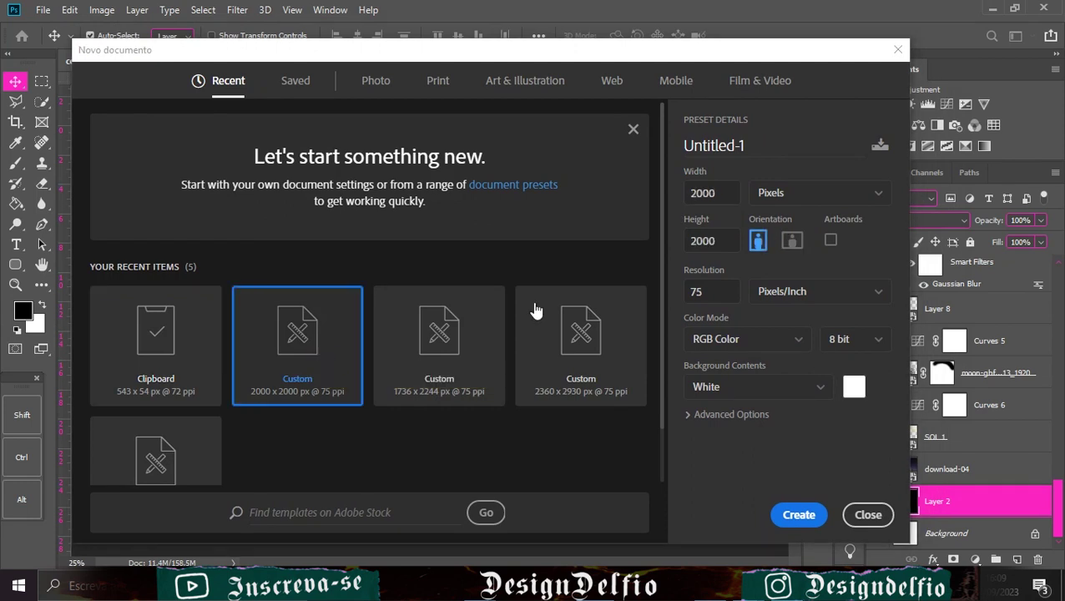
double_click(721, 194)
key(Tab)
click(799, 514)
click(1017, 558)
- Fill Layer 1 with black, then enlarge the mountain photo, shift it right and commit it
key(g)
click(362, 316)
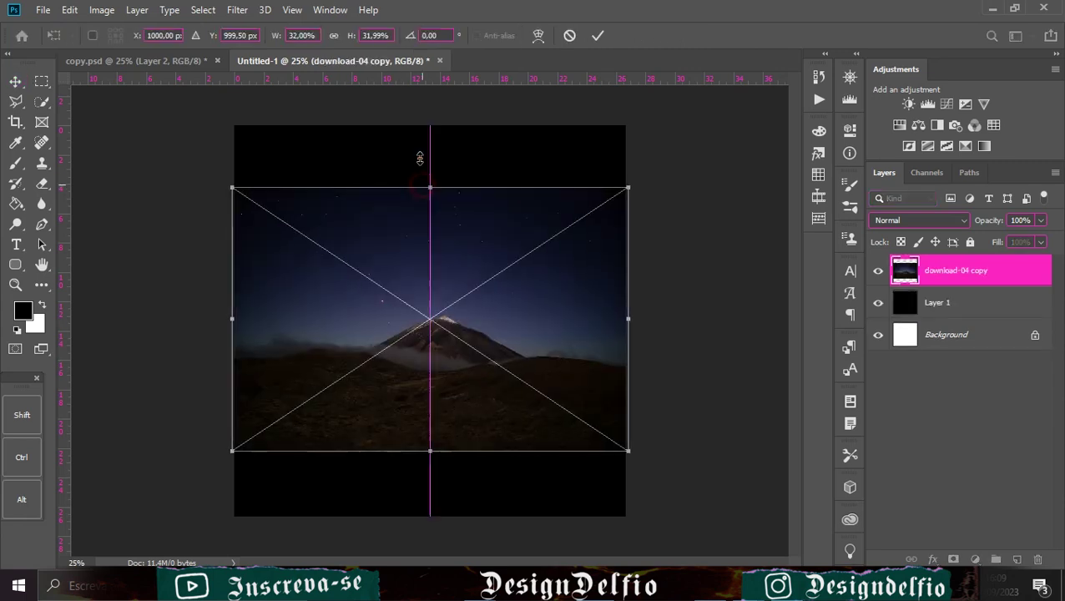
drag(428, 188, 429, 125)
mouse_move(430, 455)
mouse_down()
mouse_move(428, 571)
mouse_move(593, 455)
mouse_up()
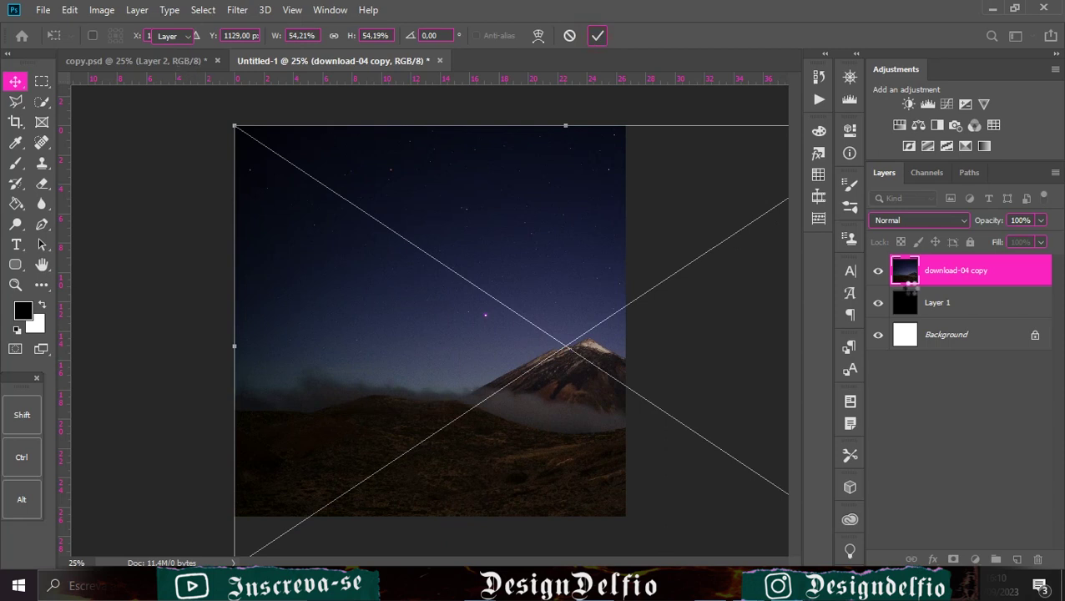
click(598, 35)
- Position the sun image in the top-right corner
drag(398, 276, 577, 109)
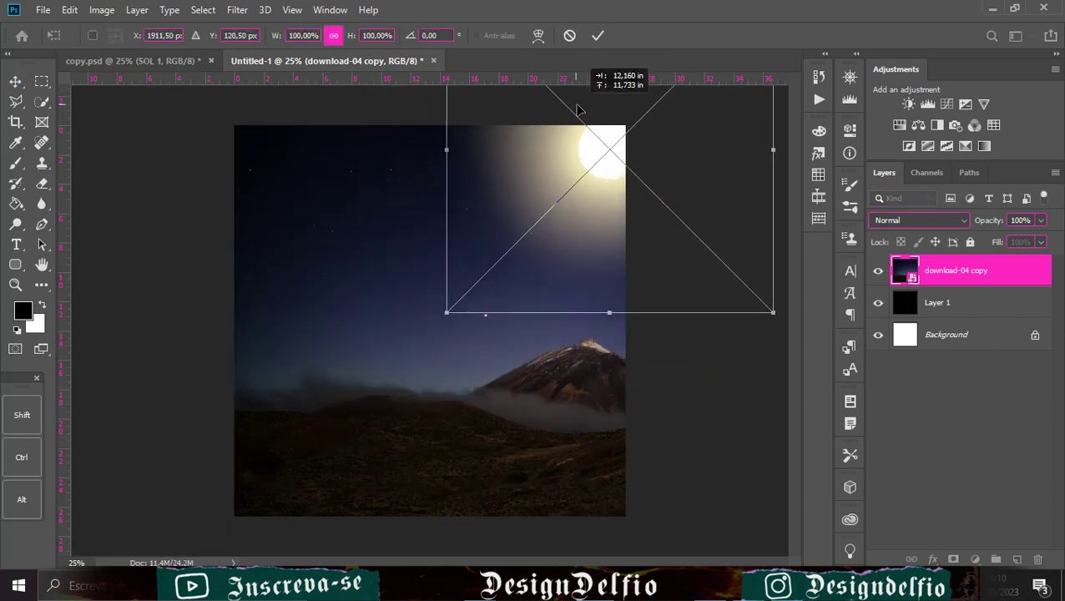
click(598, 35)
drag(579, 164, 589, 164)
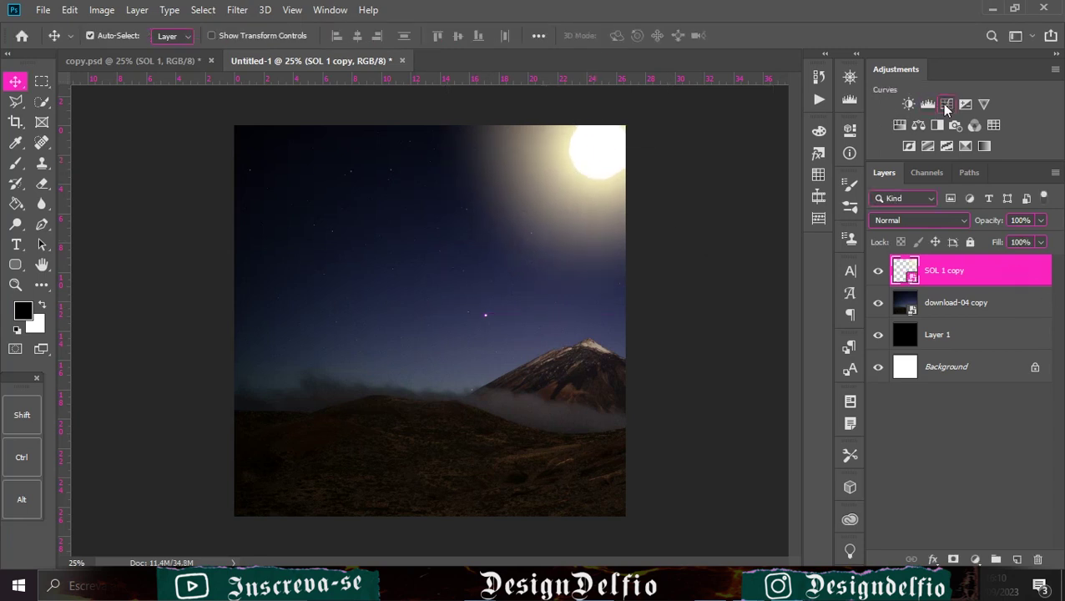
- Clip an S-shaped Curves adjustment to the sun and drag in the moon image
click(946, 106)
drag(693, 327, 682, 351)
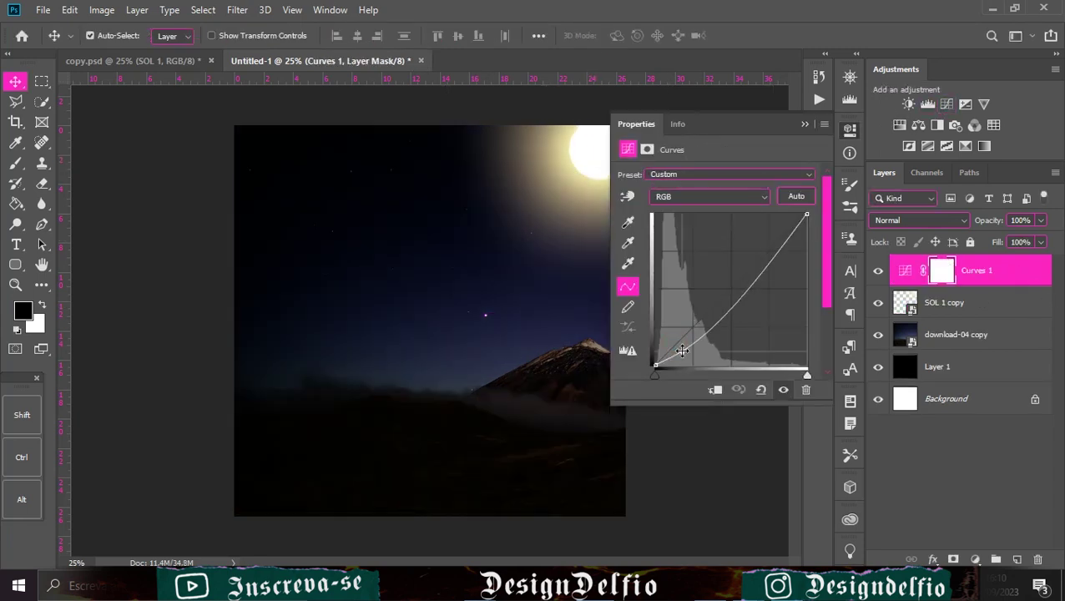
click(720, 393)
drag(776, 251, 774, 249)
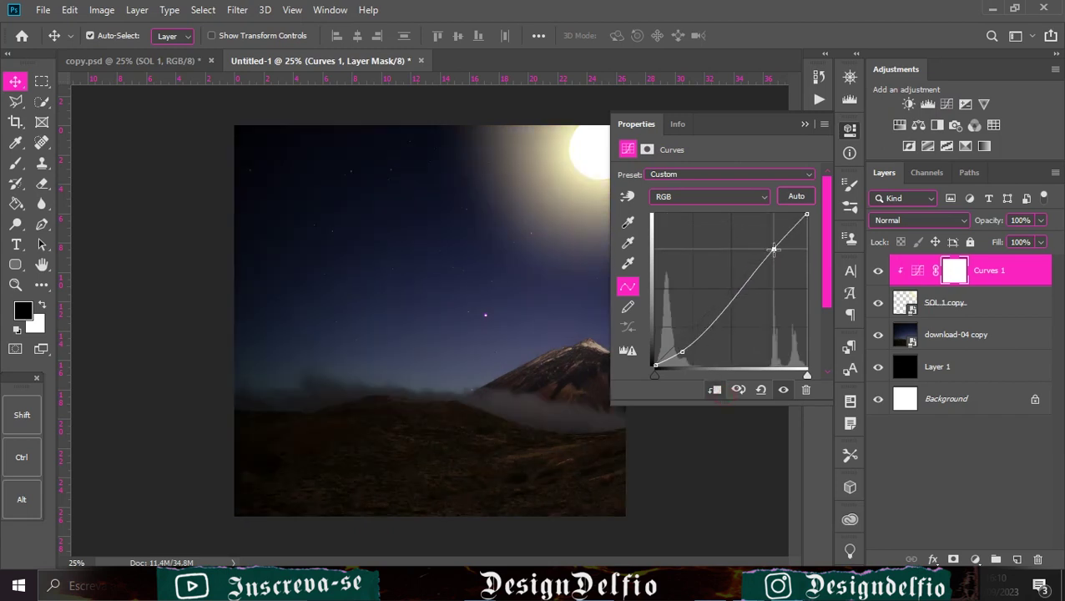
click(801, 127)
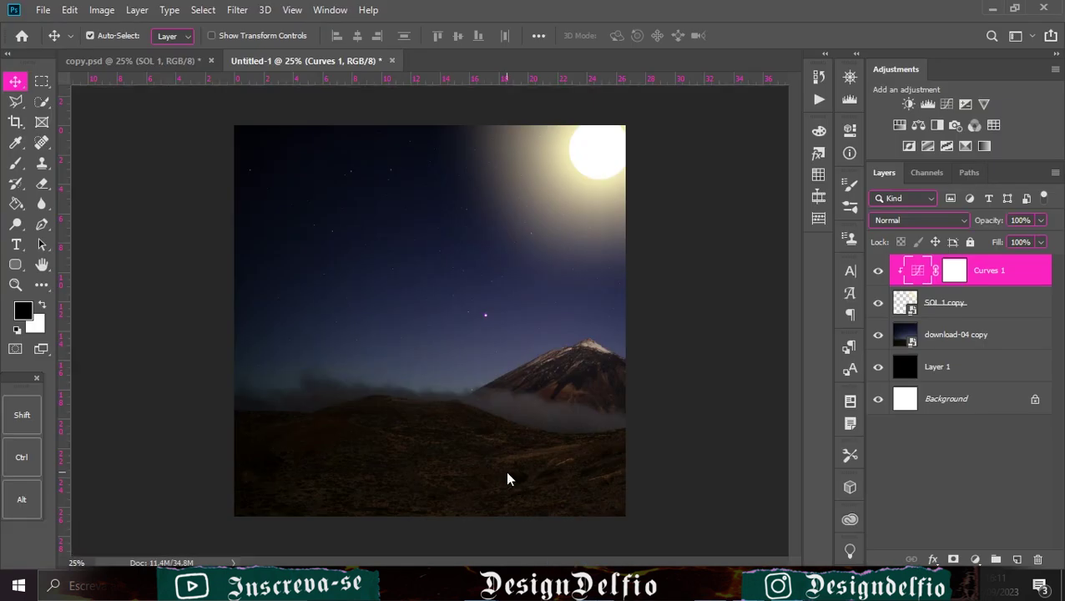
drag(257, 309, 505, 470)
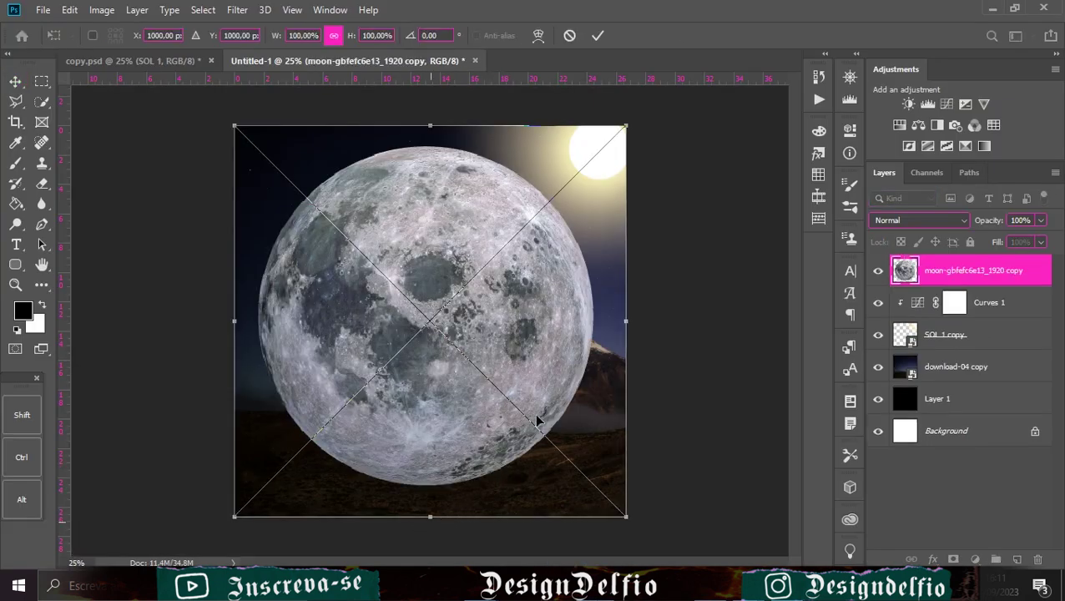
- Commit the moon and clip a contrast-boosting S-curve Curves 2 to it
click(595, 37)
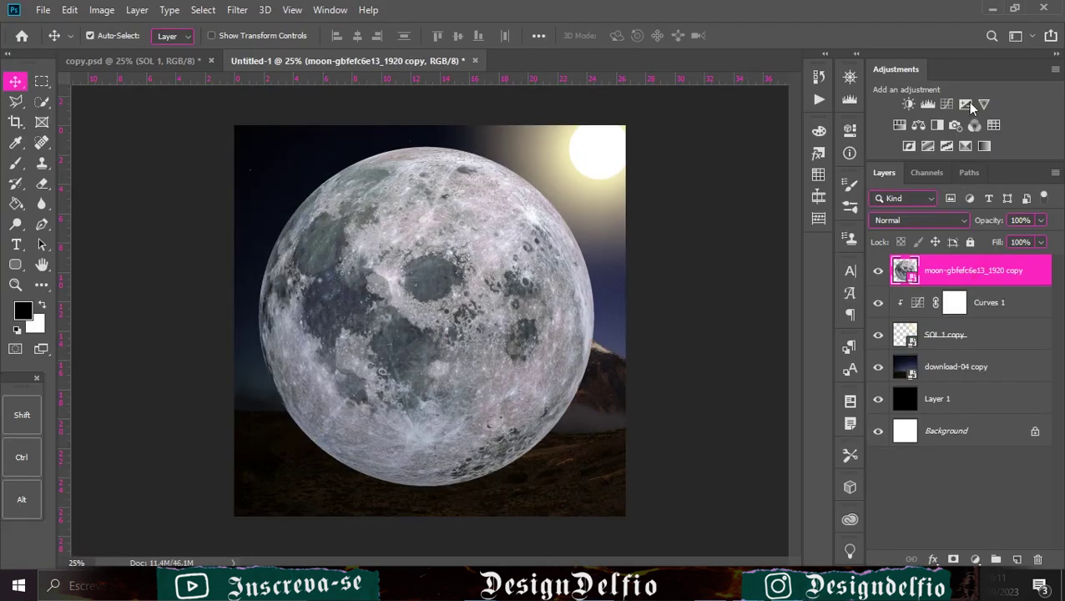
click(948, 103)
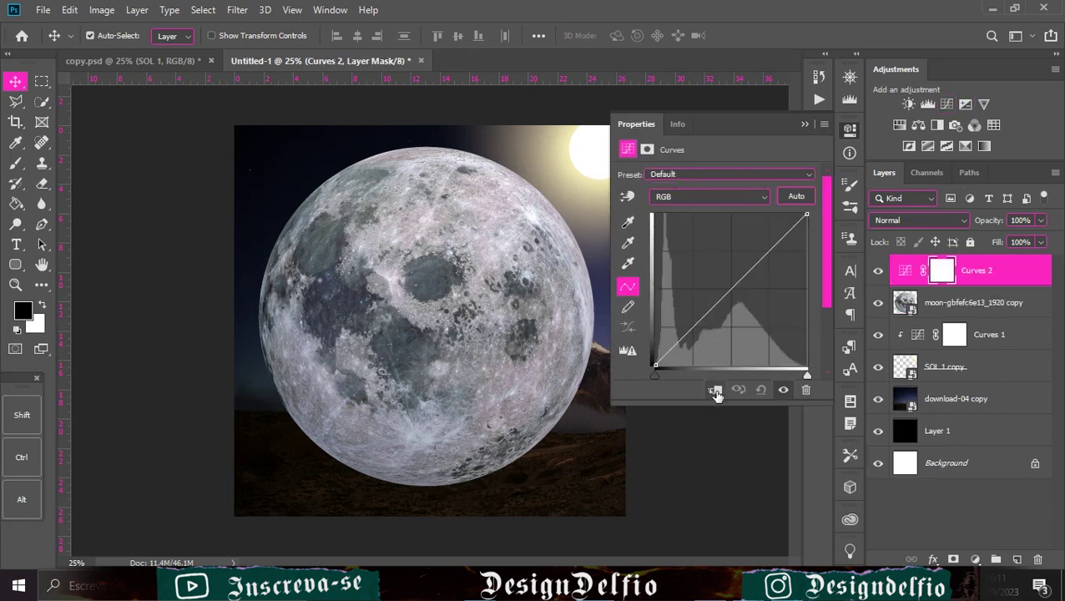
mouse_move(685, 325)
mouse_down()
mouse_move(699, 338)
mouse_move(772, 262)
mouse_up()
drag(700, 341, 703, 340)
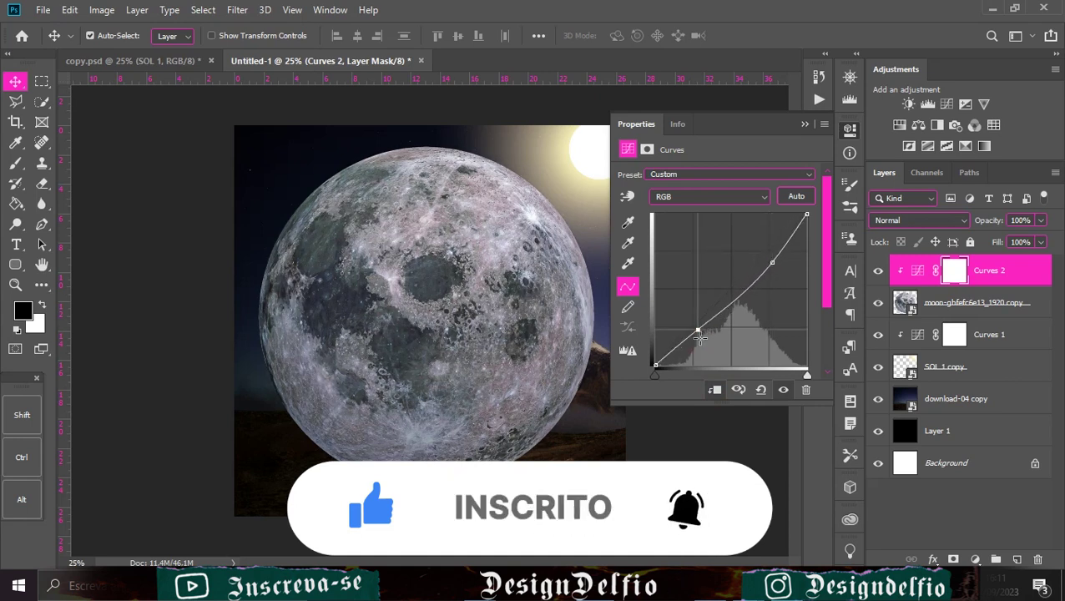
click(805, 124)
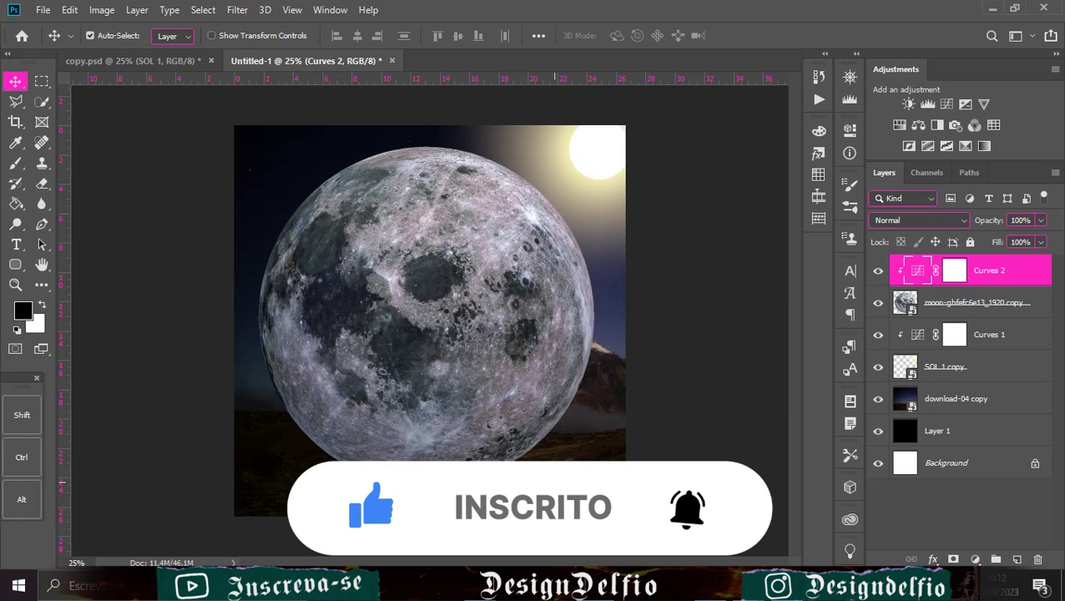
- Scale and shift the cliff image to fill the right edge
drag(579, 147, 584, 126)
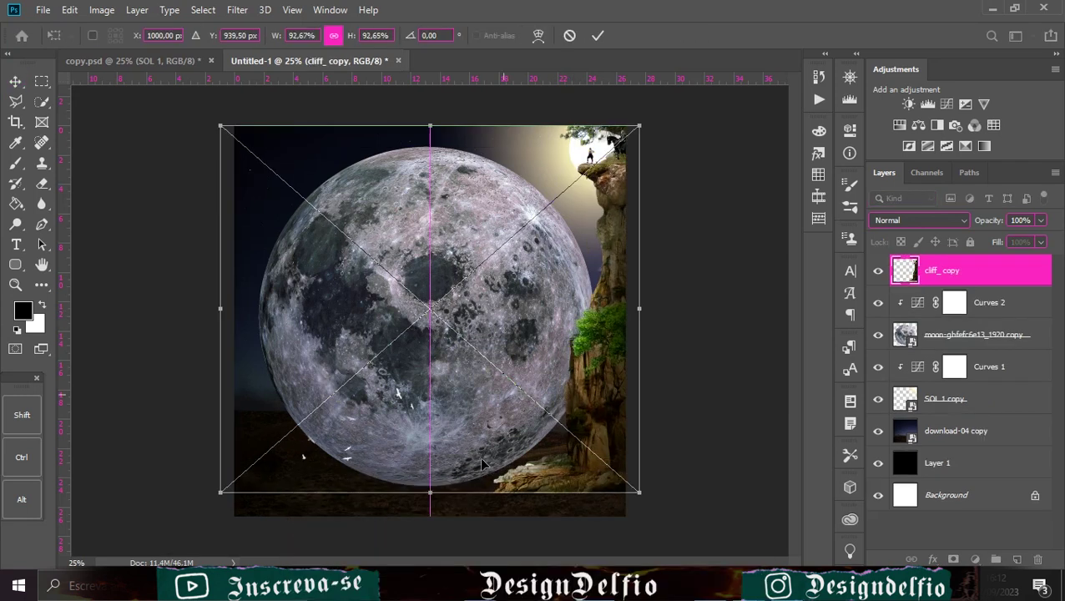
drag(461, 495, 461, 516)
drag(507, 463, 493, 457)
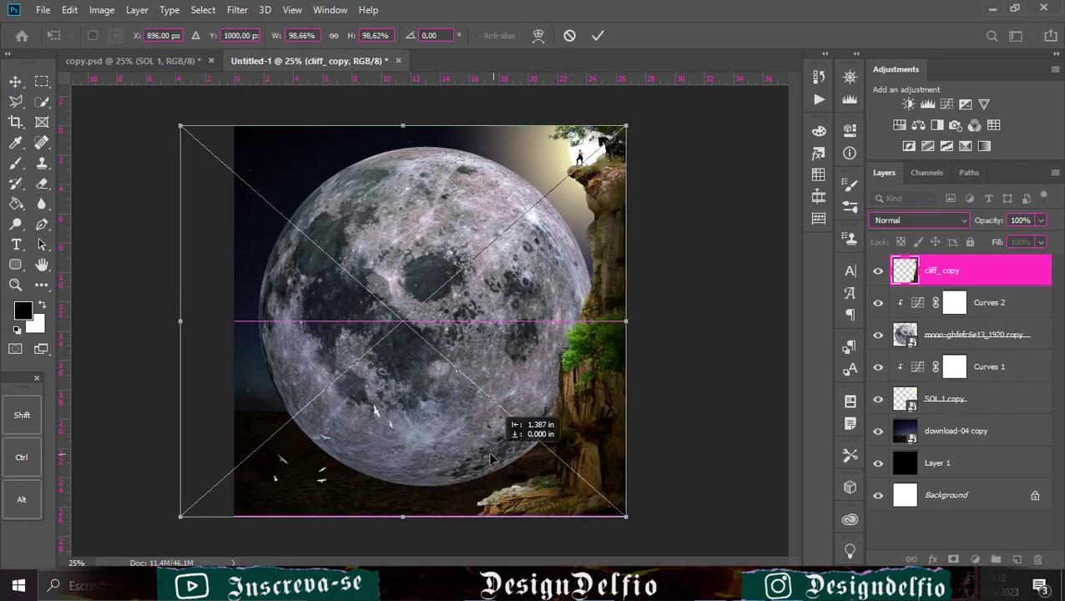
drag(586, 125, 585, 111)
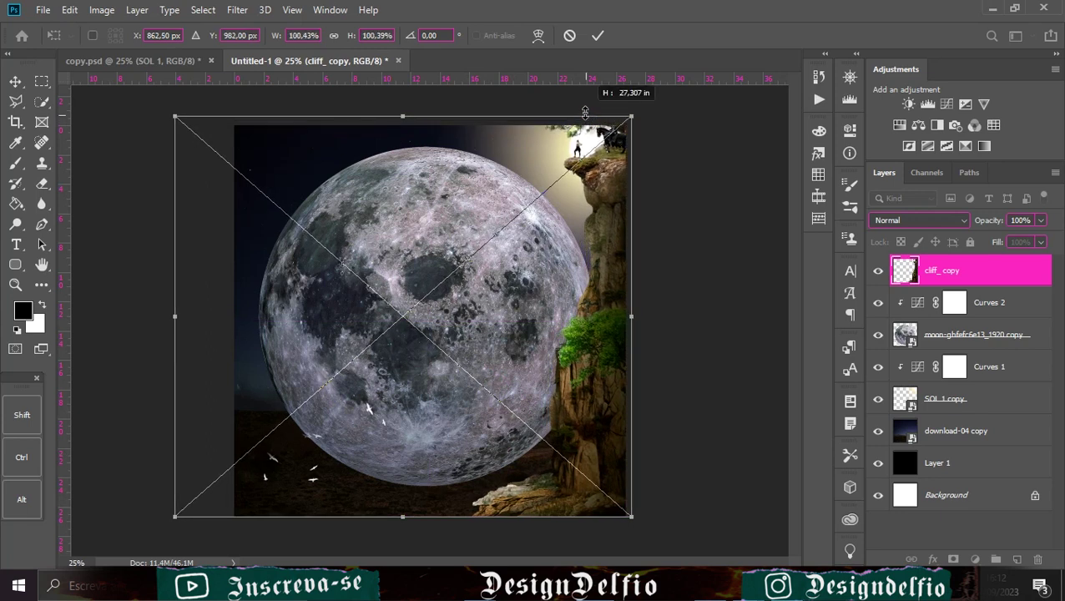
drag(555, 430, 550, 430)
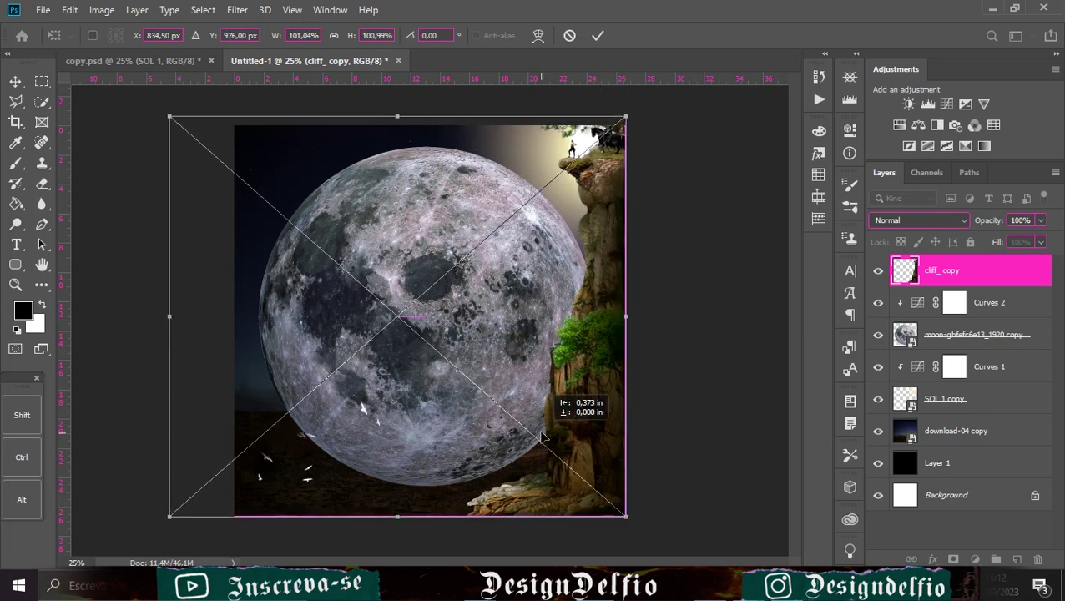
key(ctrl+z)
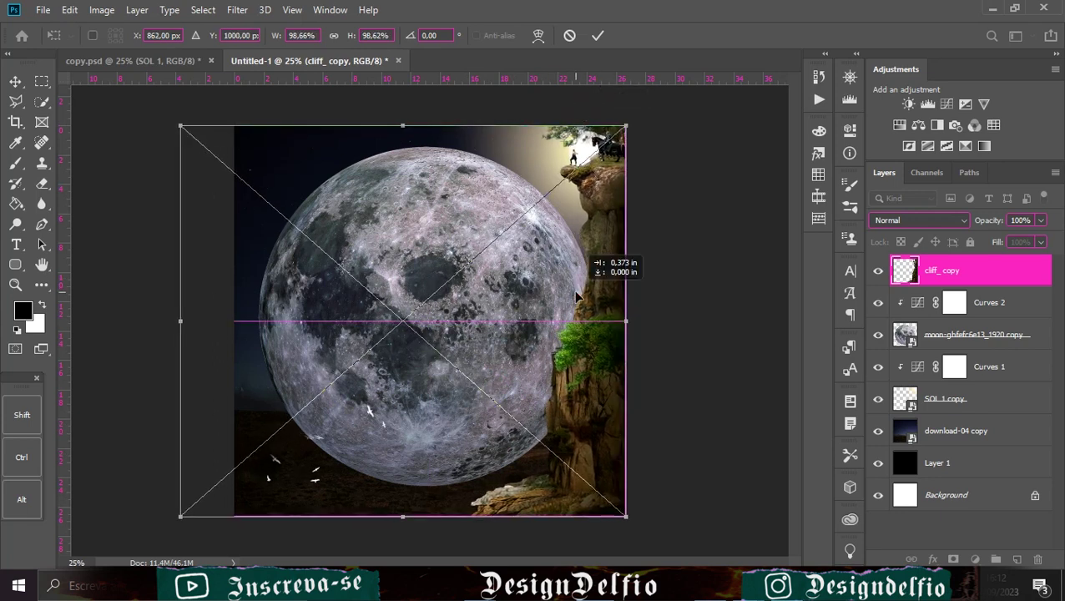
click(598, 36)
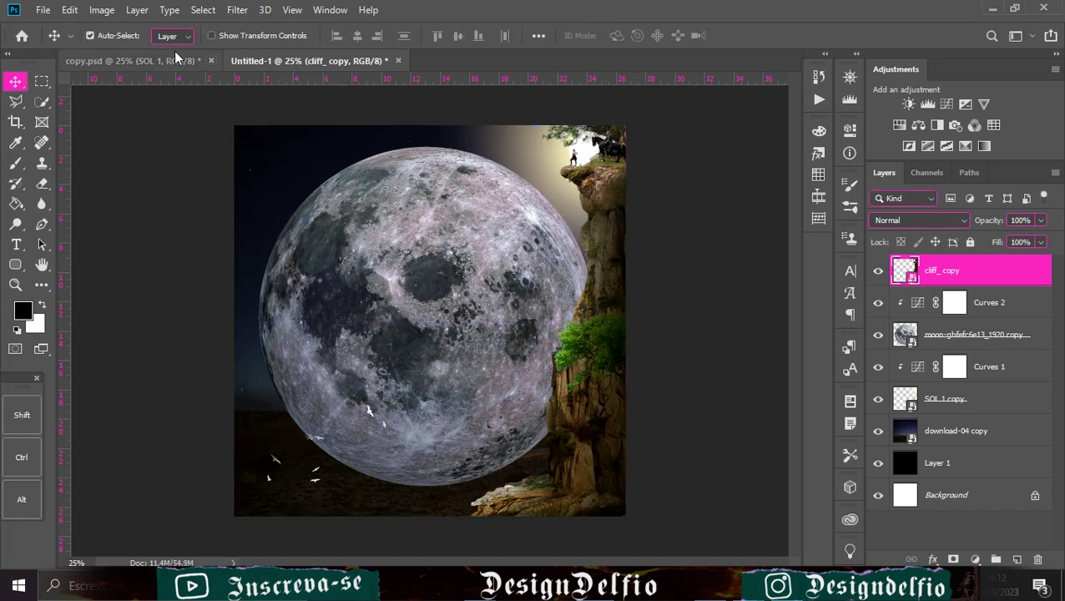
- Clip a Black & White adjustment to the cliff at 57% fill
click(937, 124)
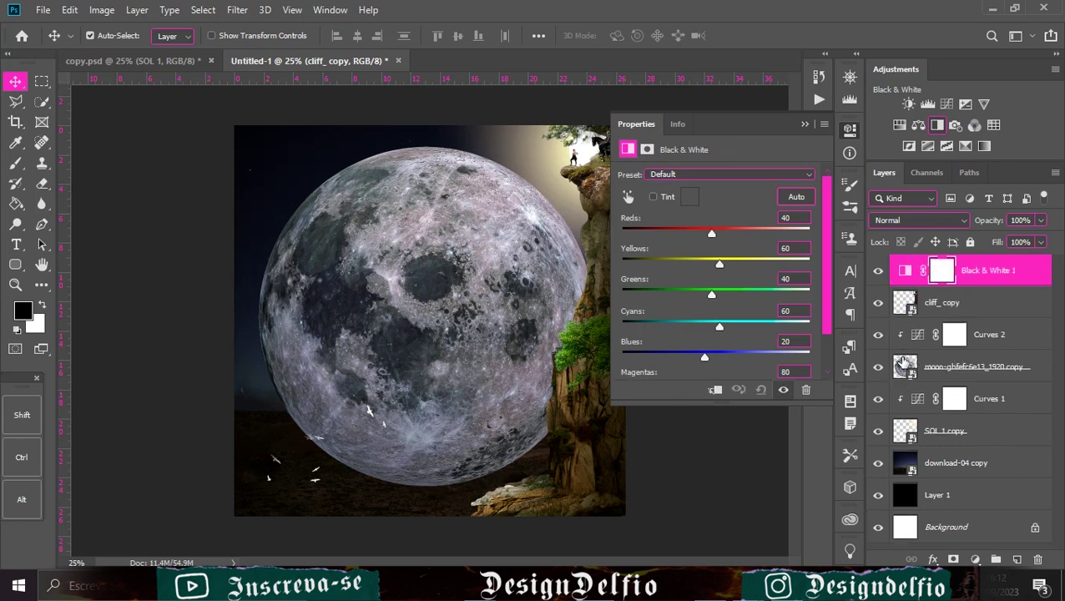
click(715, 389)
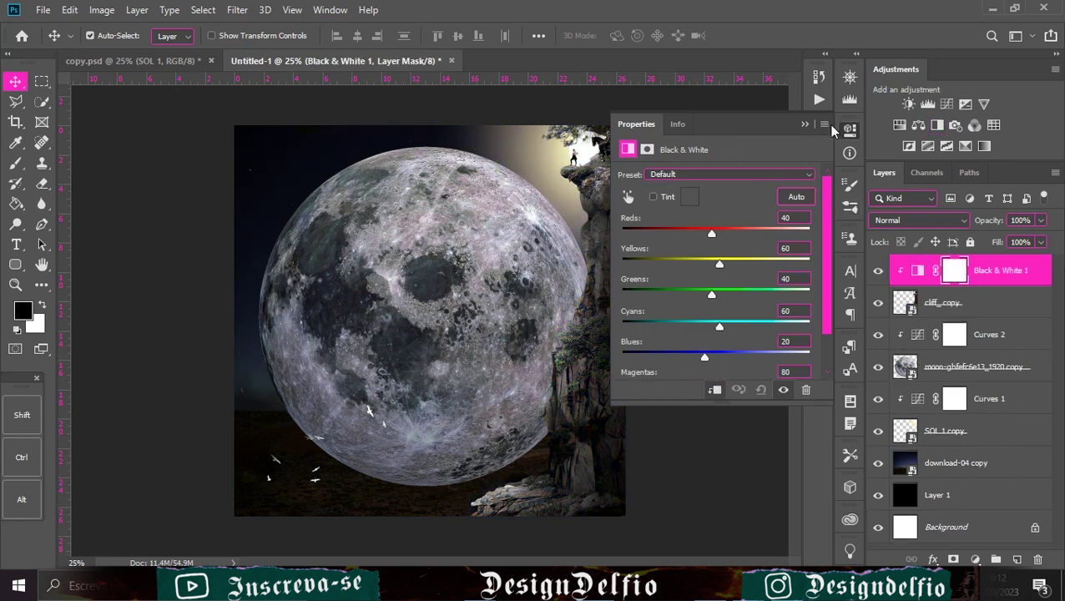
click(833, 130)
drag(1041, 241, 1010, 258)
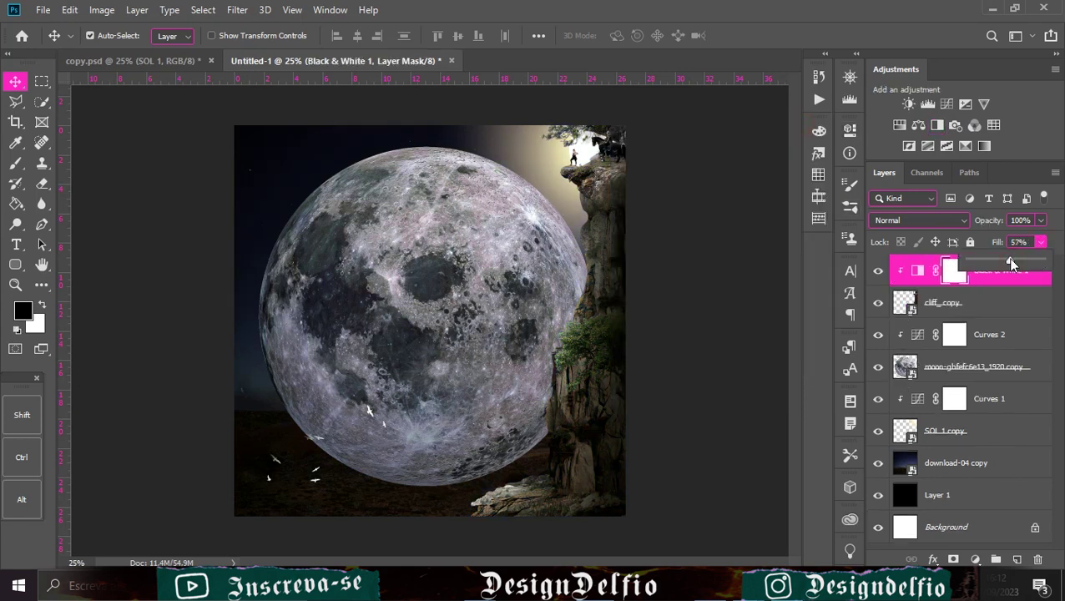
- Clip a Curves 3 S-curve to the cliff for added contrast
click(966, 104)
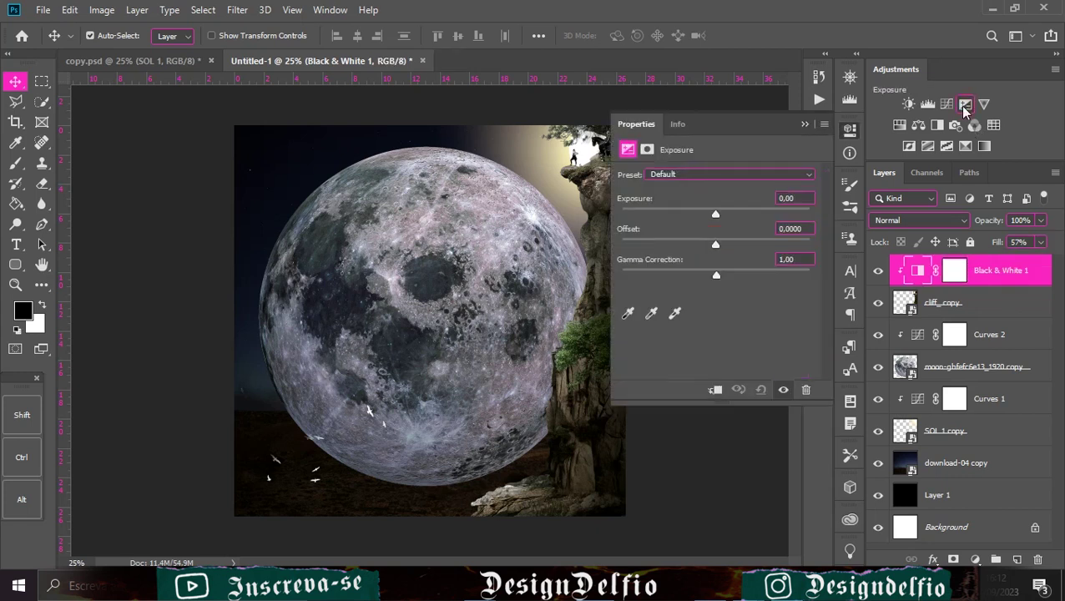
key(Delete)
click(947, 105)
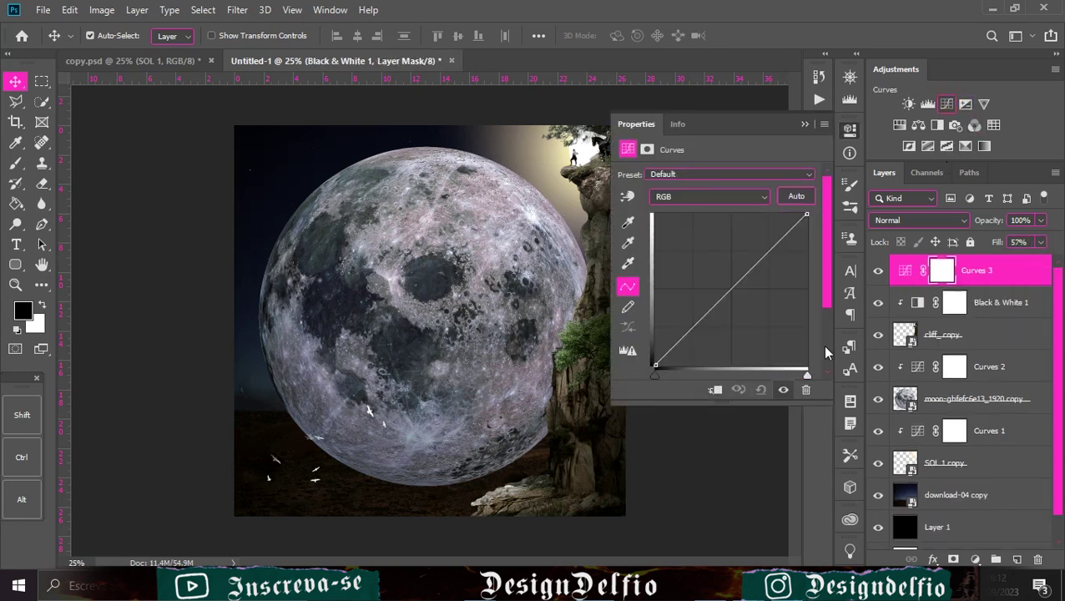
click(714, 394)
drag(693, 328, 693, 341)
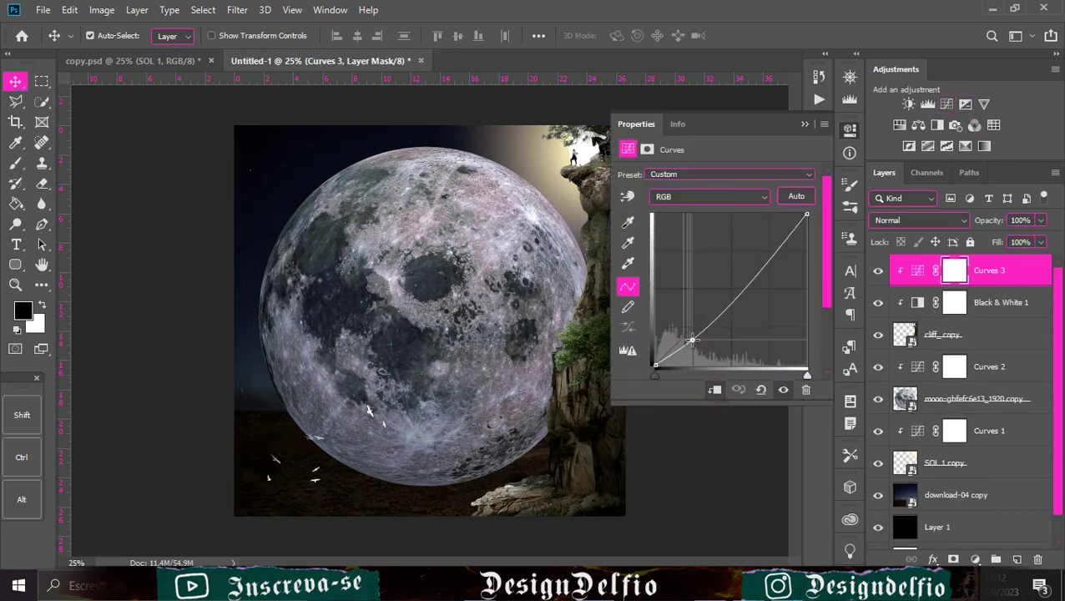
mouse_move(758, 270)
mouse_down()
mouse_move(752, 253)
mouse_move(757, 261)
mouse_up()
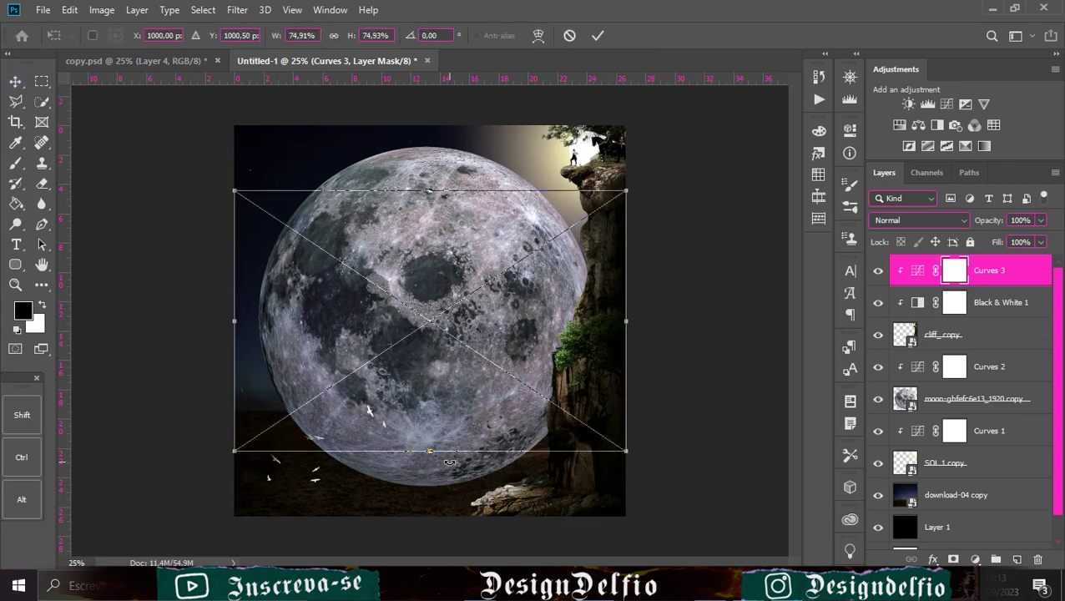
- Scale the goat image to about 99% and centre it over the moon
drag(428, 446, 430, 516)
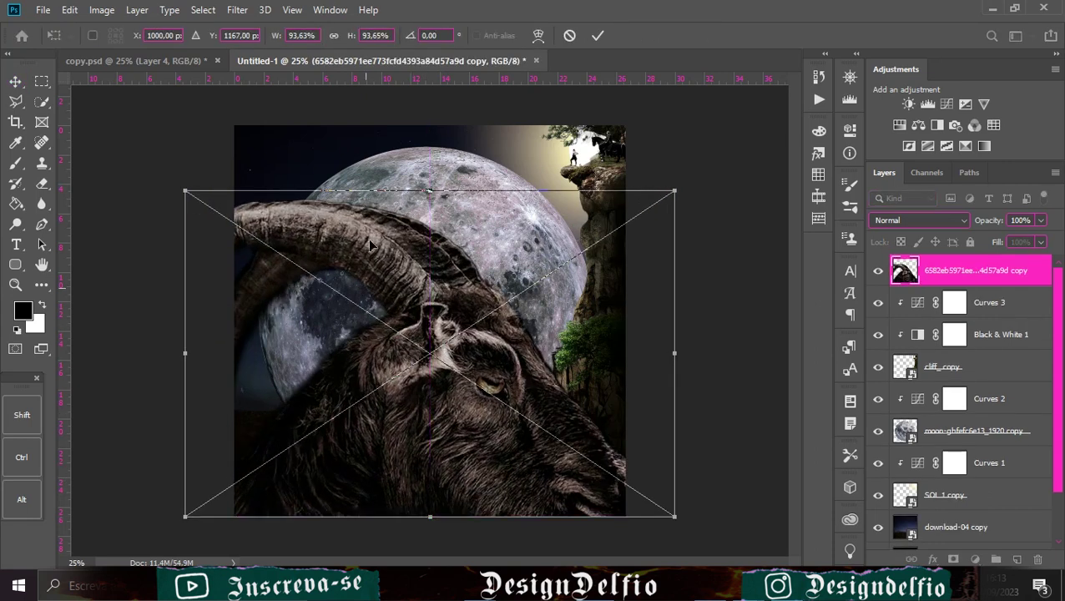
drag(393, 184, 387, 198)
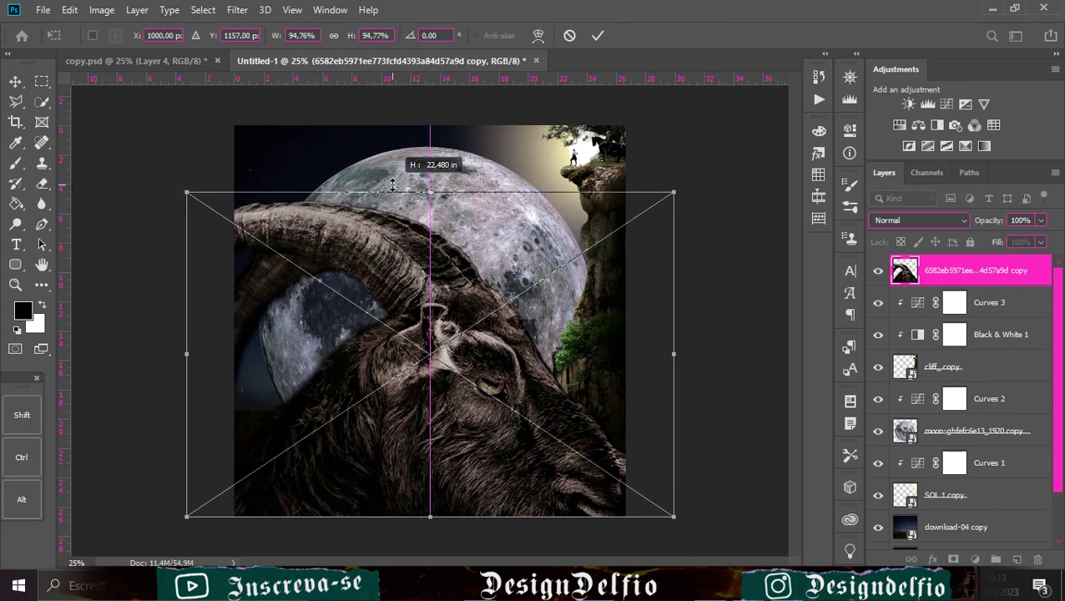
drag(387, 198, 389, 171)
mouse_move(452, 378)
mouse_down()
mouse_move(404, 383)
mouse_move(453, 382)
mouse_up()
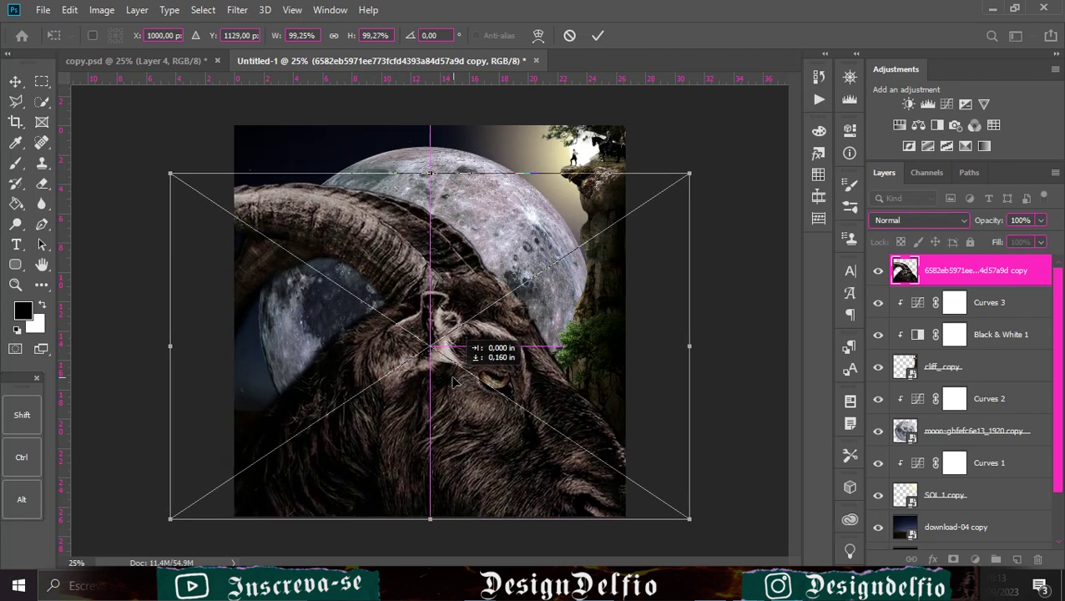
click(598, 37)
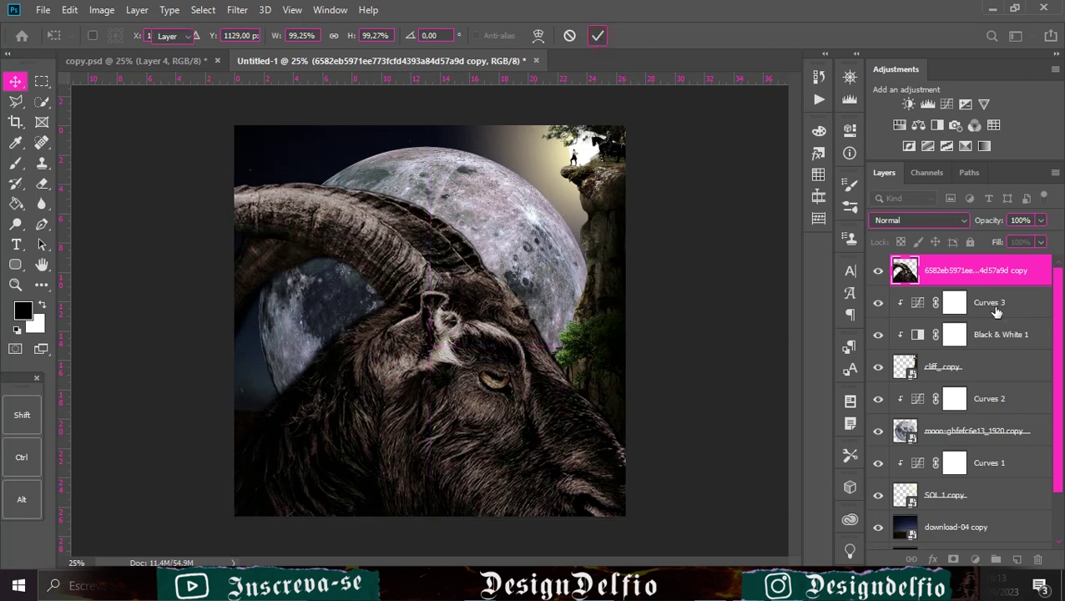
- Load the goat layer's outline as a selection
click(974, 371)
click(960, 302)
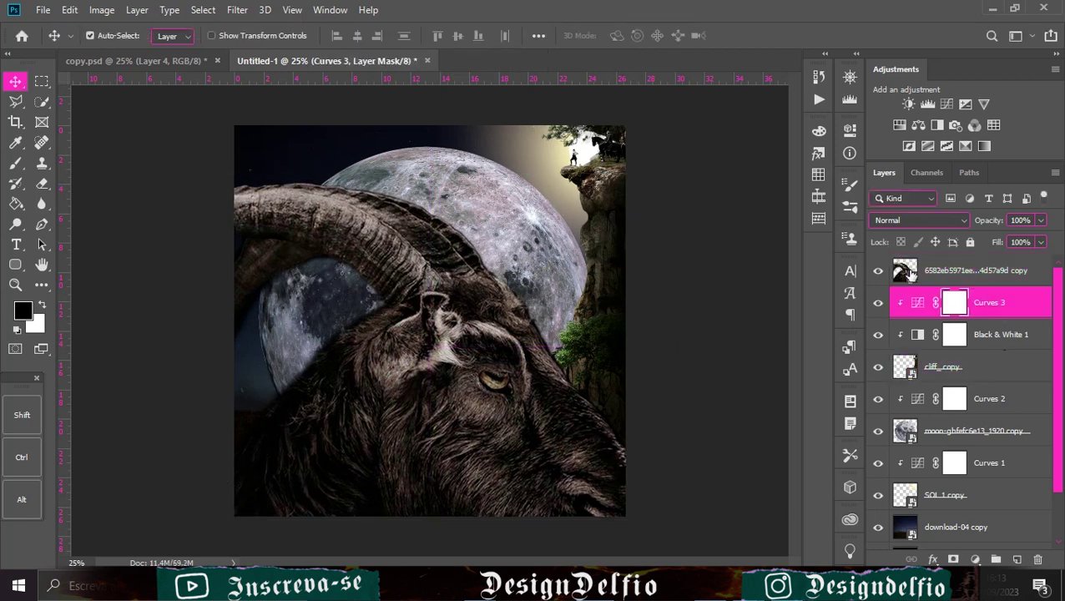
ctrl+click(908, 276)
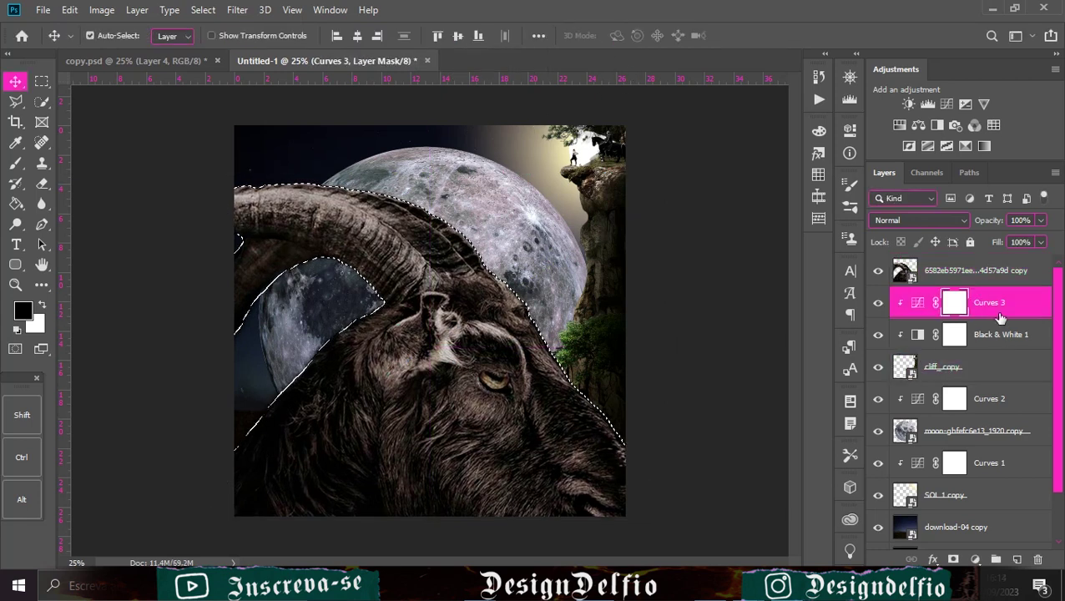
- Deselect and create a new empty layer below the goat
click(946, 284)
key(ctrl+d)
click(1017, 560)
drag(975, 275, 975, 311)
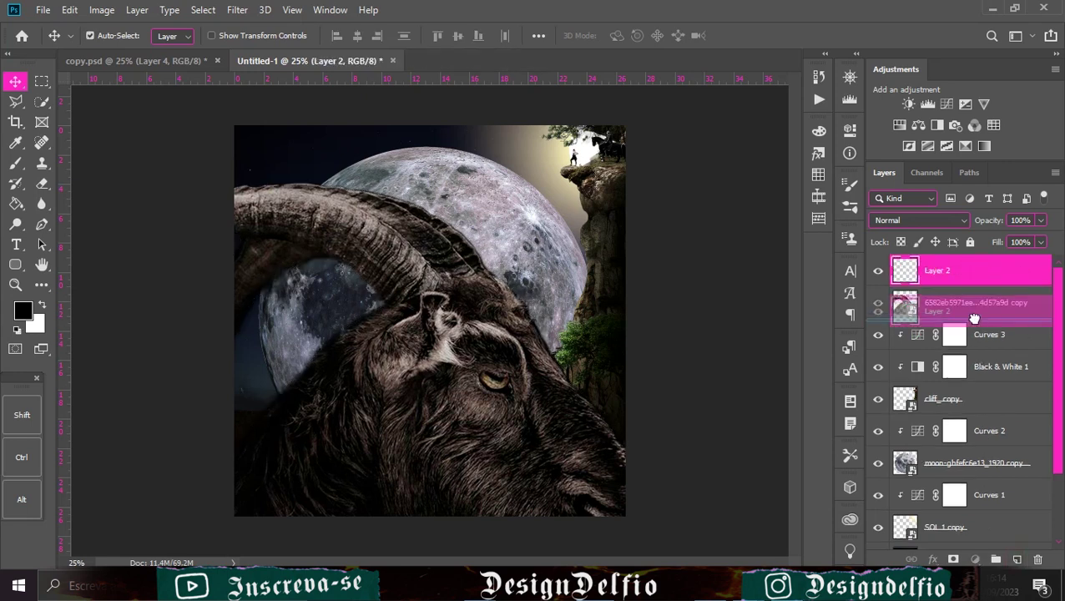
- Paint soft black behind the goat with a 364 px brush, masking it off the cliff
click(17, 162)
drag(418, 270, 340, 242)
right_click(327, 215)
key(Escape)
mouse_move(327, 215)
mouse_down()
mouse_move(392, 228)
mouse_move(459, 267)
mouse_move(332, 221)
mouse_move(440, 308)
mouse_move(526, 359)
mouse_move(409, 330)
mouse_up()
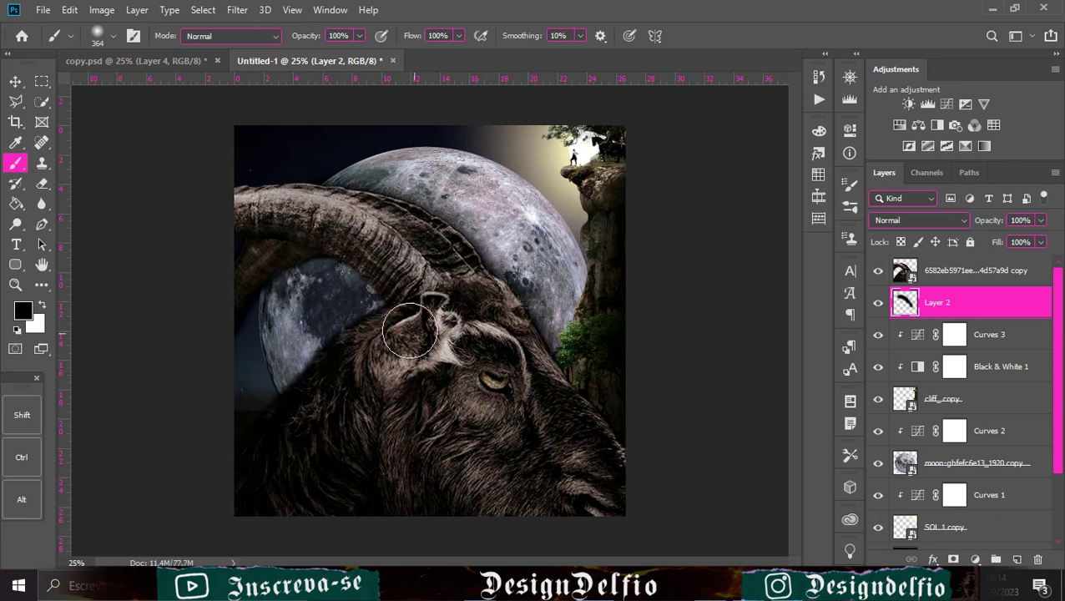
mouse_move(356, 359)
mouse_down()
mouse_move(351, 351)
mouse_move(293, 430)
mouse_move(416, 309)
mouse_move(535, 387)
mouse_move(543, 359)
mouse_move(443, 284)
mouse_move(384, 218)
mouse_move(305, 214)
mouse_move(464, 289)
mouse_move(506, 347)
mouse_move(563, 381)
mouse_move(607, 290)
mouse_move(661, 355)
mouse_up()
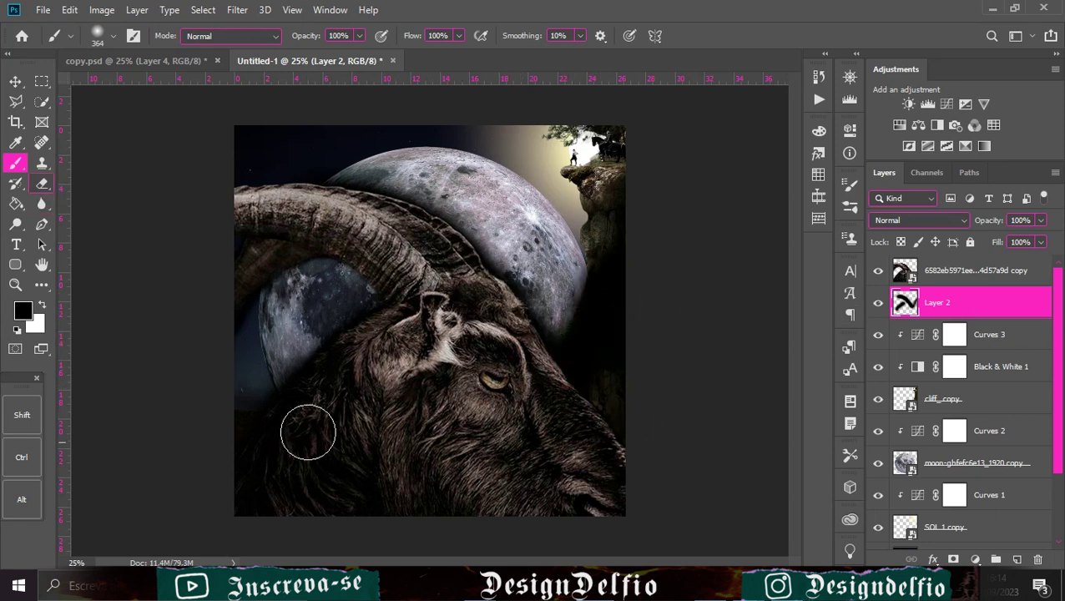
click(954, 559)
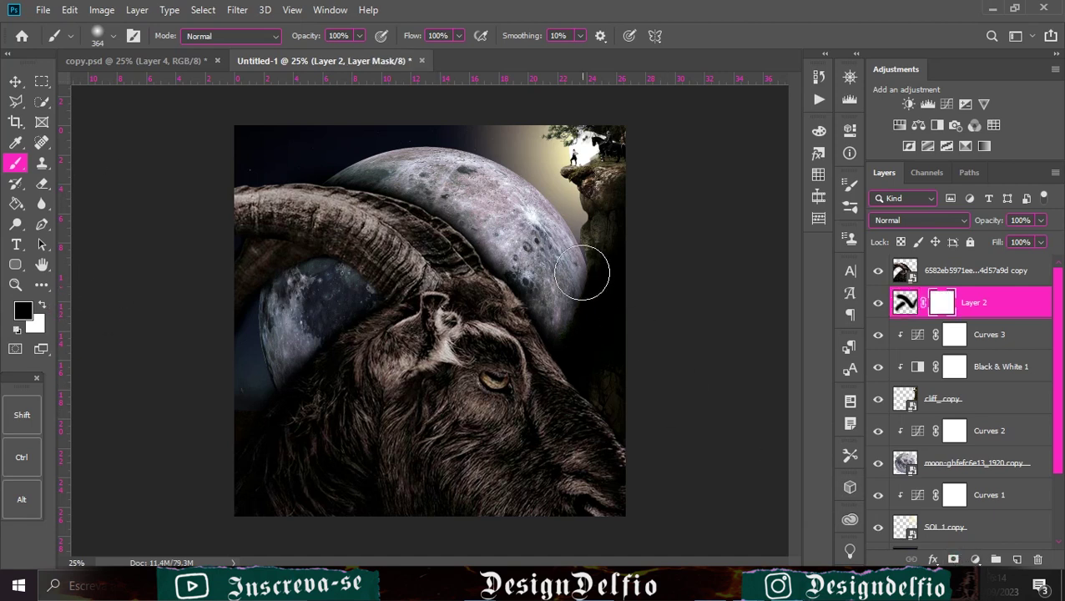
drag(582, 273, 597, 422)
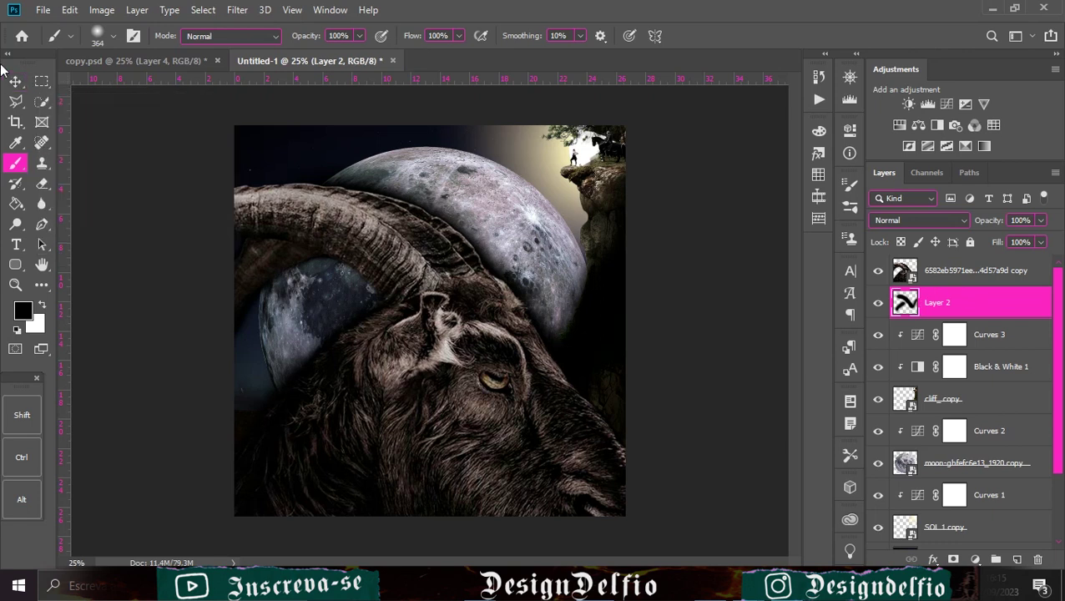
- Move Layer 2 below cliff_copy, above Curves 2
click(17, 81)
key(alt+bracketright)
key(alt+bracketleft)
scroll(1005, 302, down, 1)
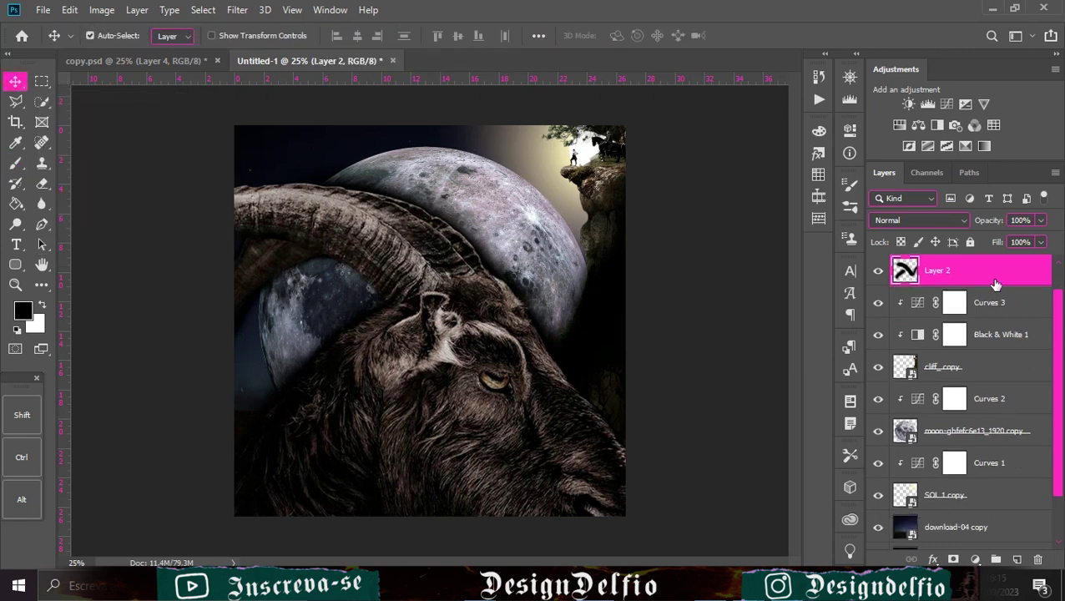
drag(994, 276, 1002, 385)
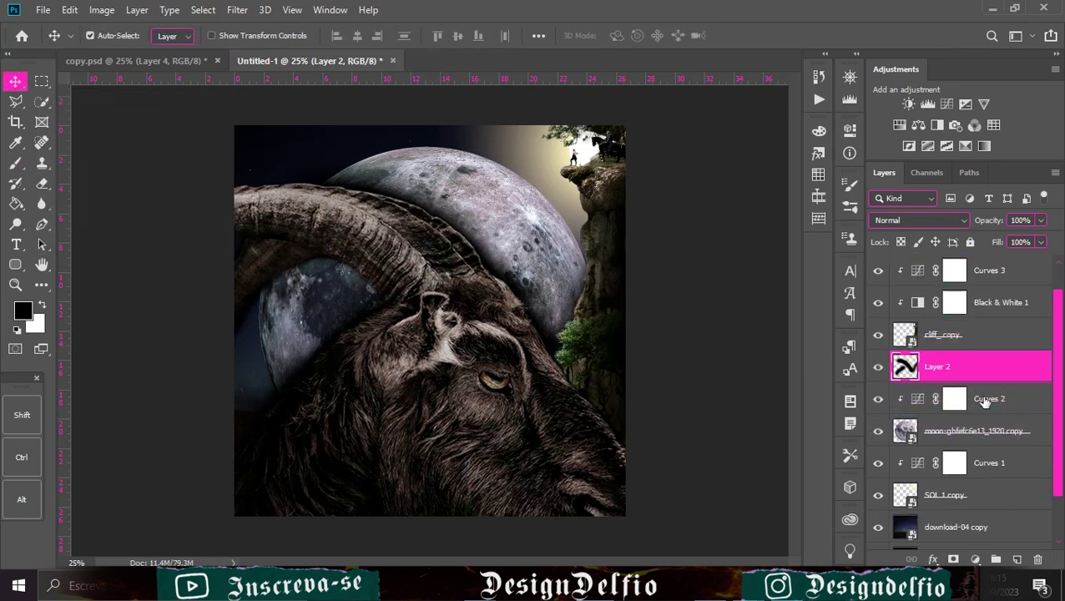
- Paint more darkness near the cliff and convert Layer 2 to a smart object
click(16, 163)
drag(631, 351, 622, 269)
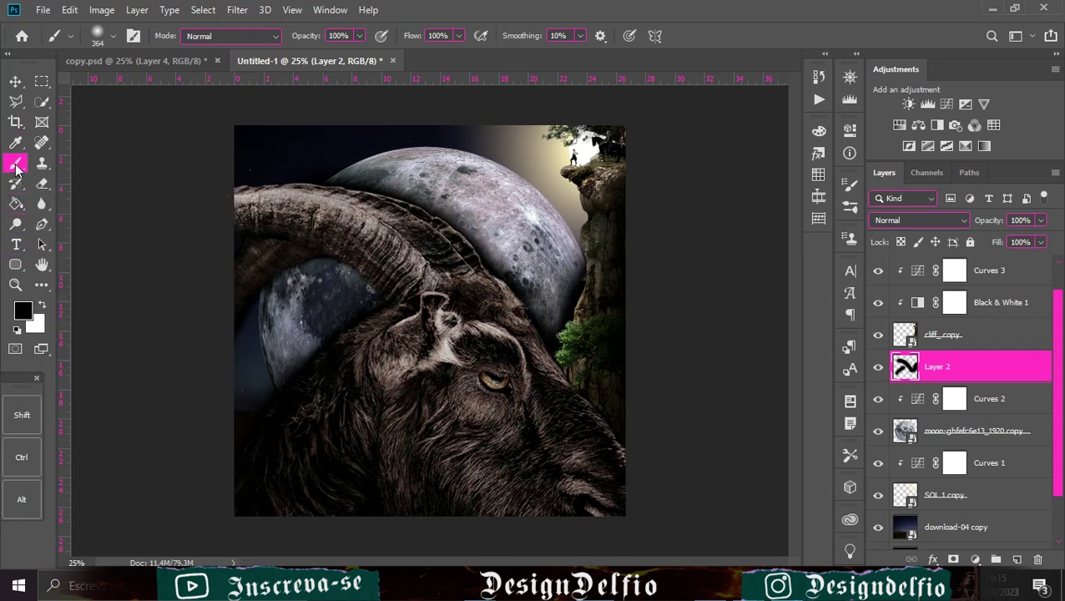
right_click(972, 374)
click(213, 35)
- Apply a Gaussian Blur of about 72.6 px to Layer 2
click(237, 10)
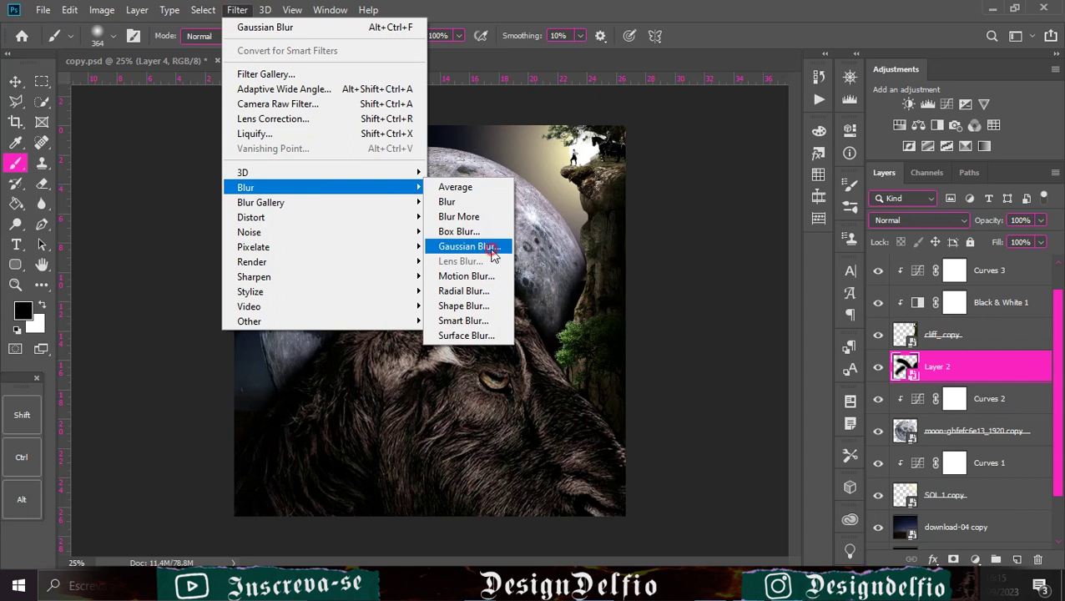
click(494, 241)
mouse_move(722, 340)
mouse_down()
mouse_move(713, 333)
mouse_move(727, 328)
mouse_up()
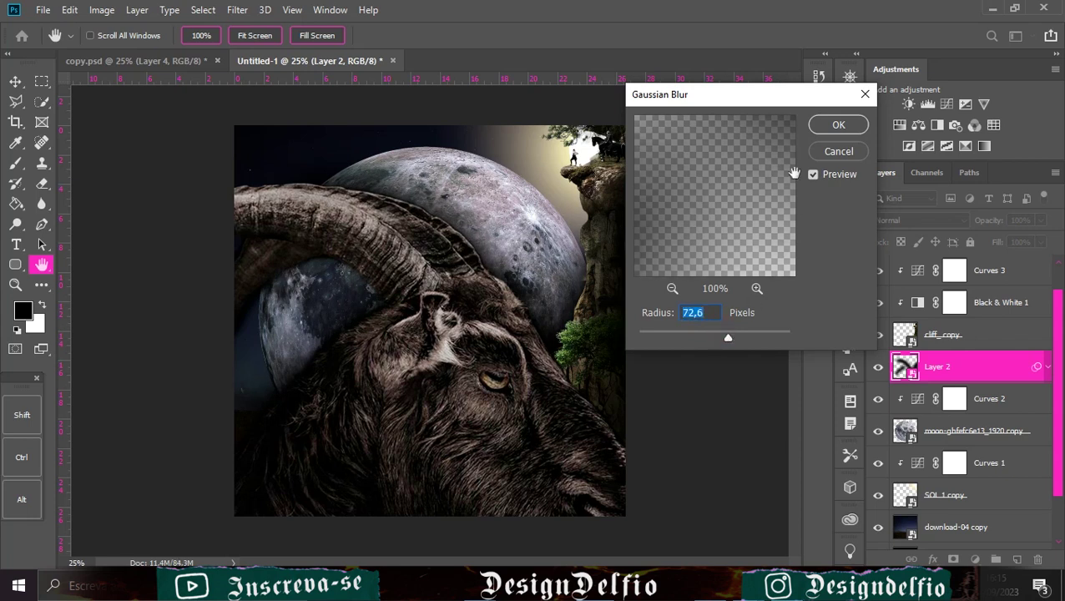
click(838, 124)
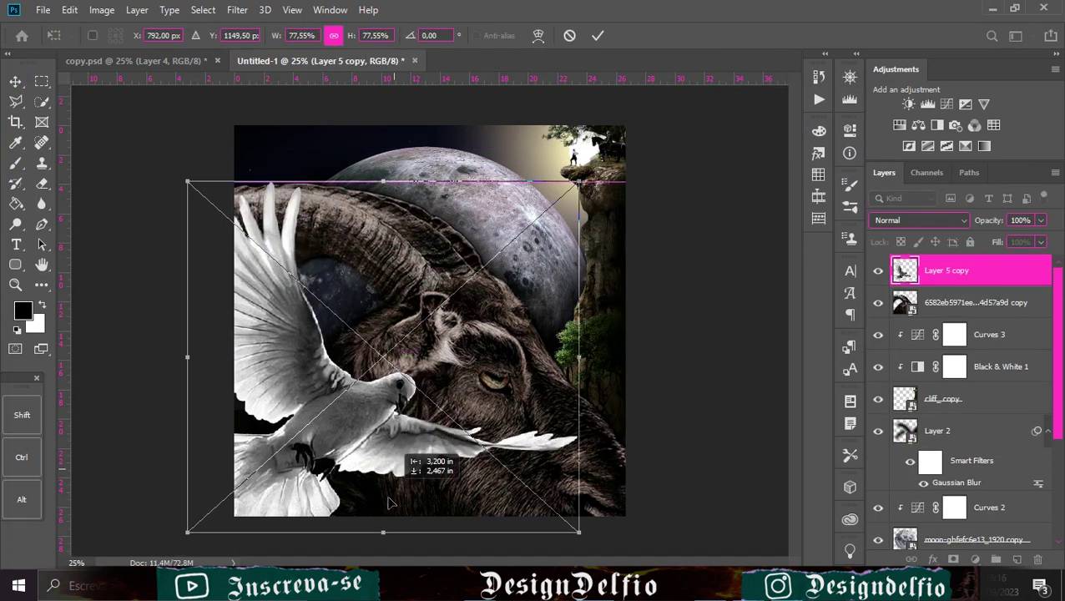
- Scale the dove to about 99%, tilt it −1.33°, and sweep it across the lower left
mouse_move(388, 502)
mouse_down()
mouse_move(518, 426)
mouse_move(496, 423)
mouse_move(512, 399)
mouse_up()
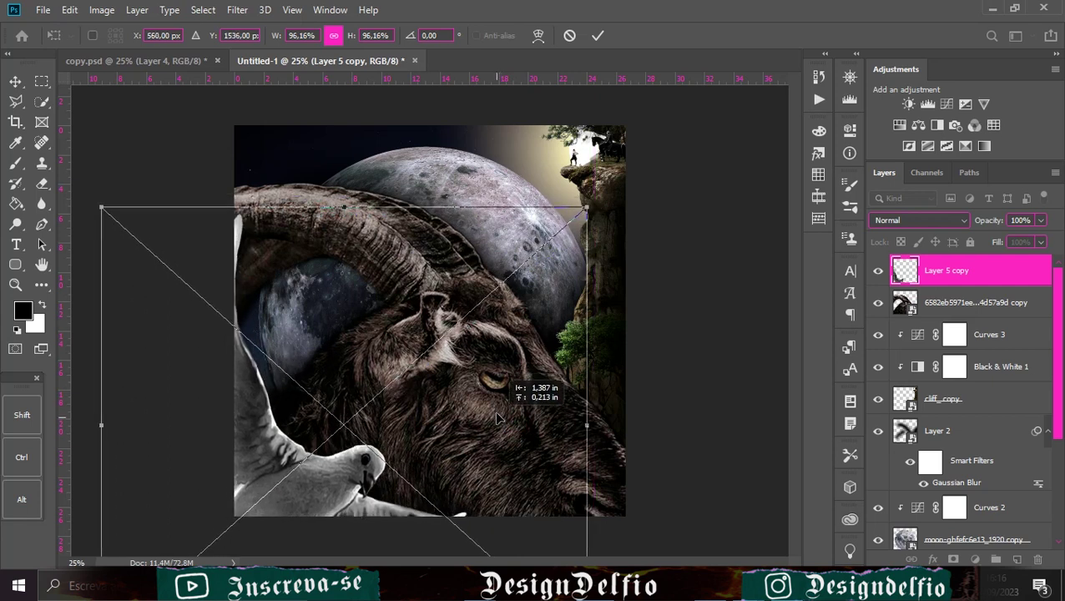
drag(512, 399, 507, 424)
drag(642, 326, 679, 310)
drag(544, 395, 613, 382)
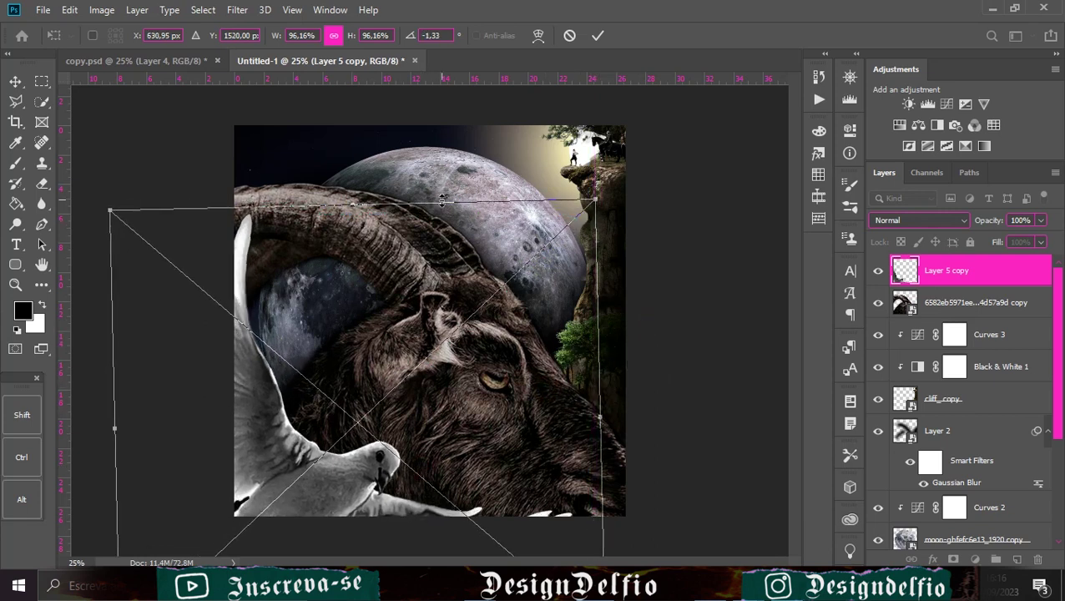
drag(442, 200, 442, 190)
drag(427, 306, 440, 312)
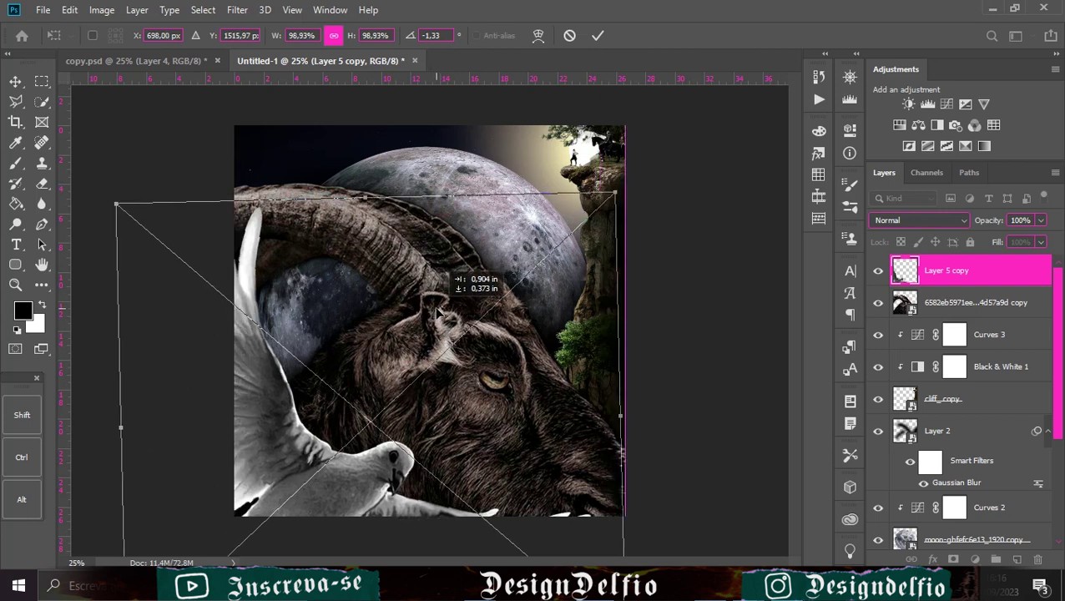
click(598, 36)
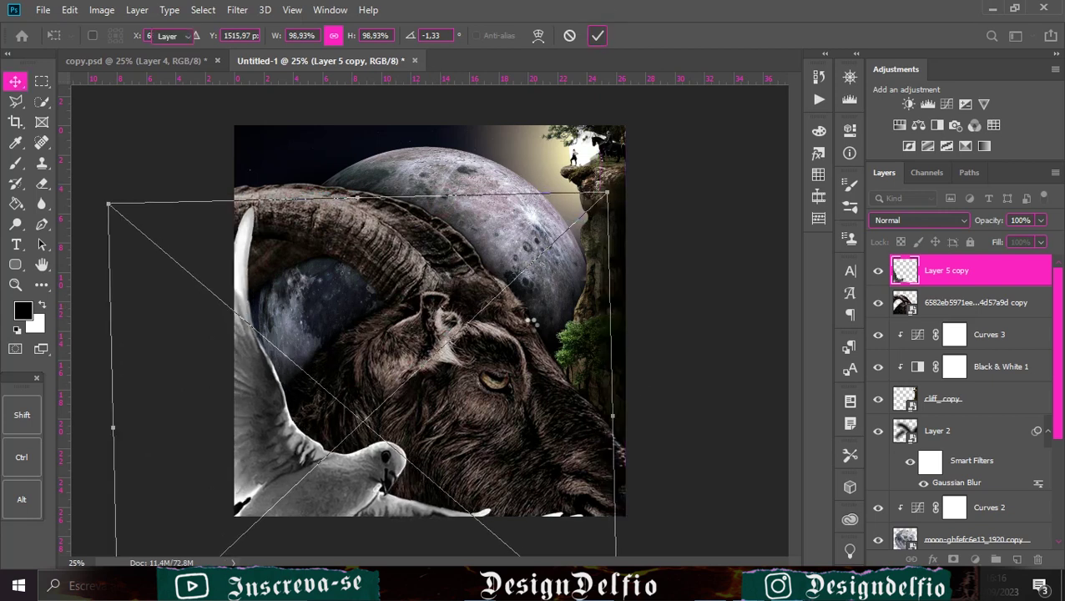
click(949, 305)
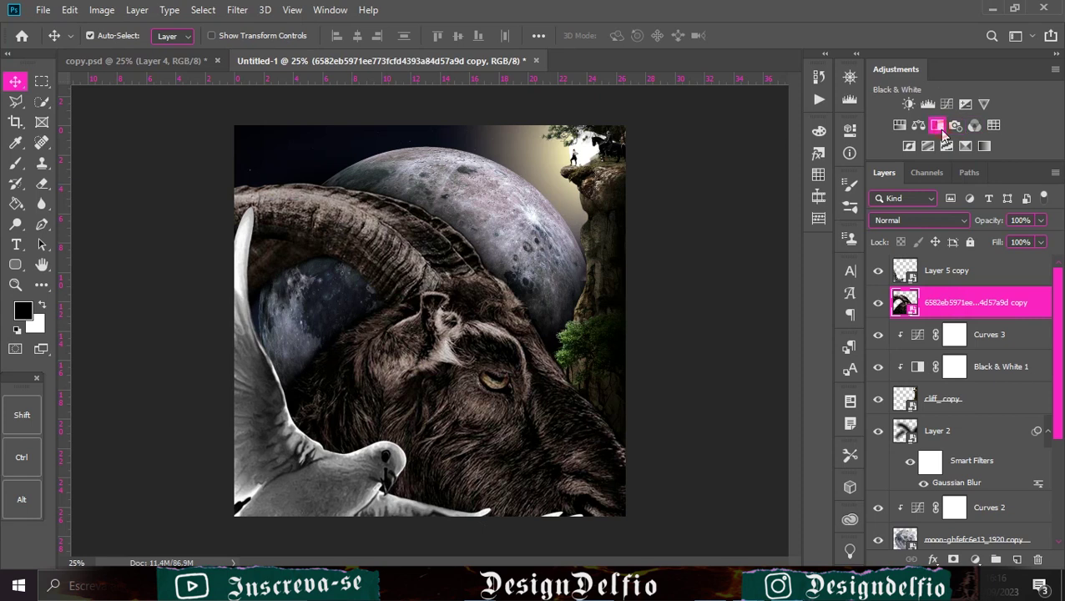
- Add a Black & White adjustment above the goat
click(937, 125)
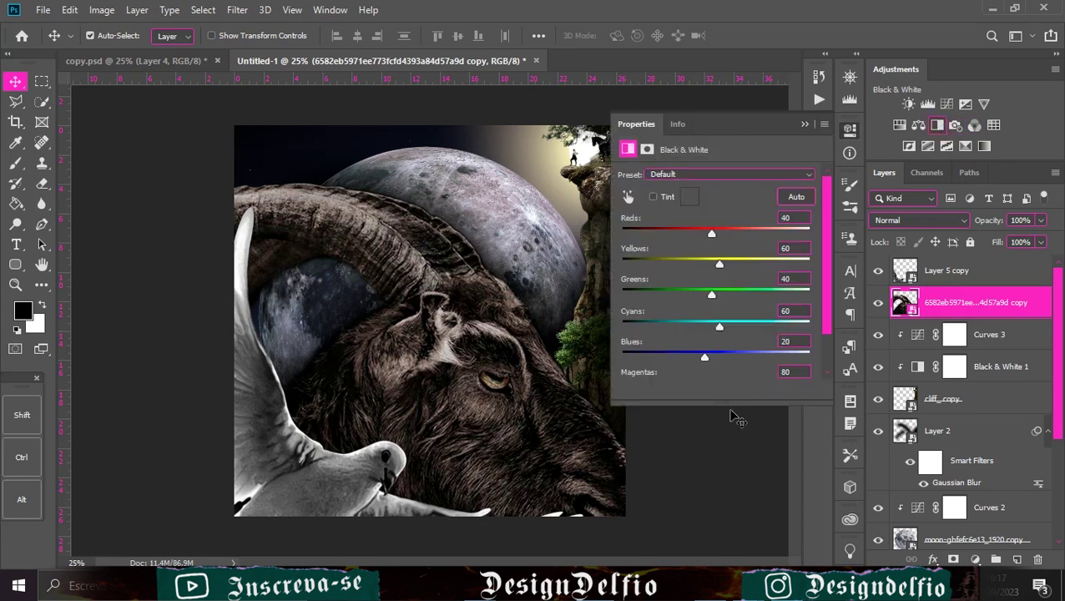
click(967, 105)
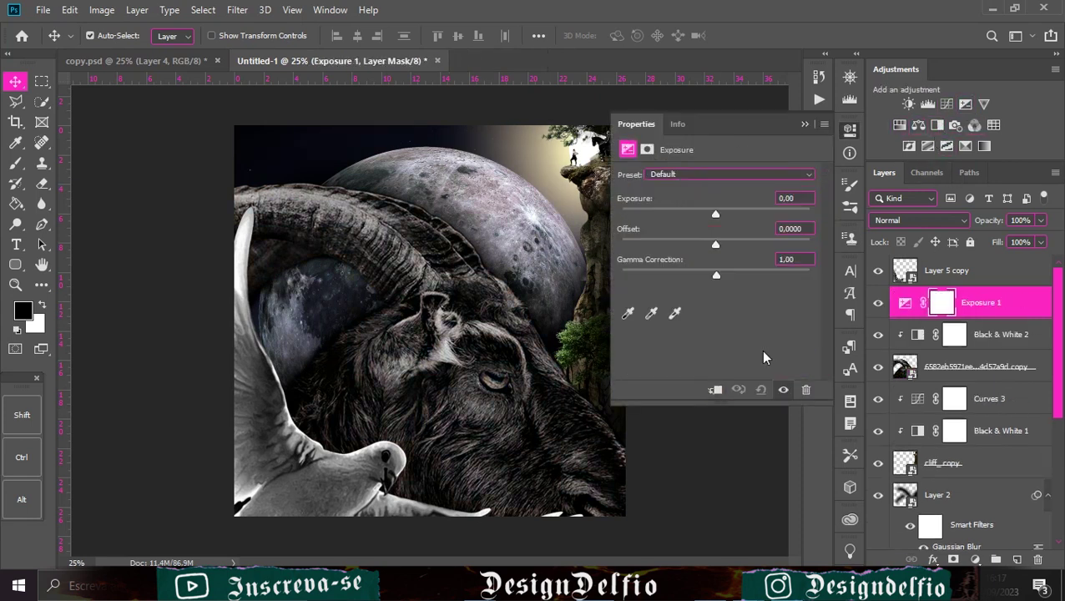
key(Delete)
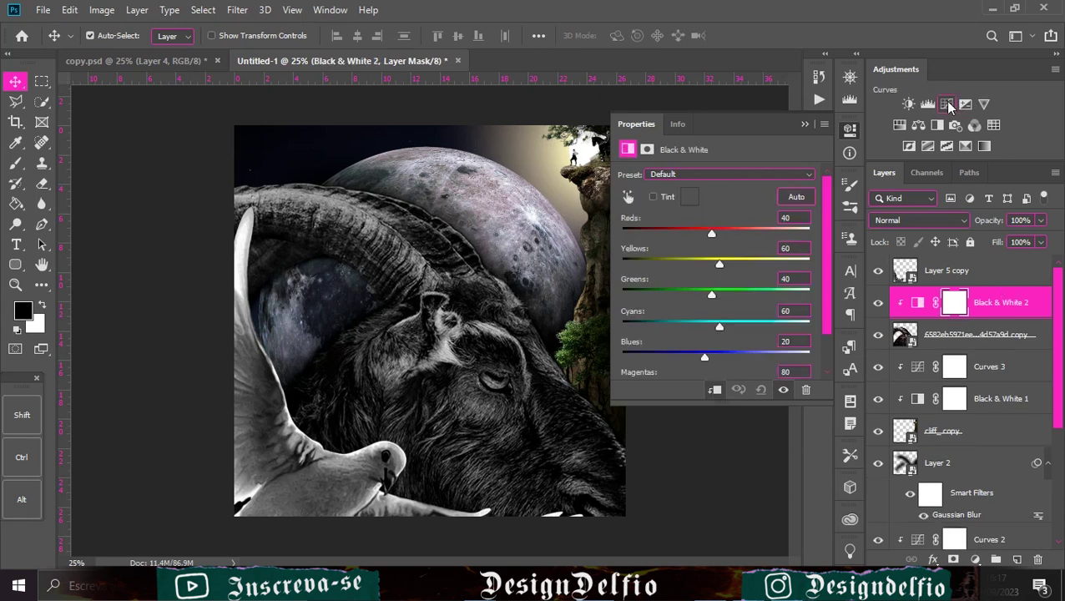
- Clip a brightening Curves 4 S-curve to the goat and zoom in on its head
click(946, 104)
click(715, 391)
drag(690, 332, 693, 330)
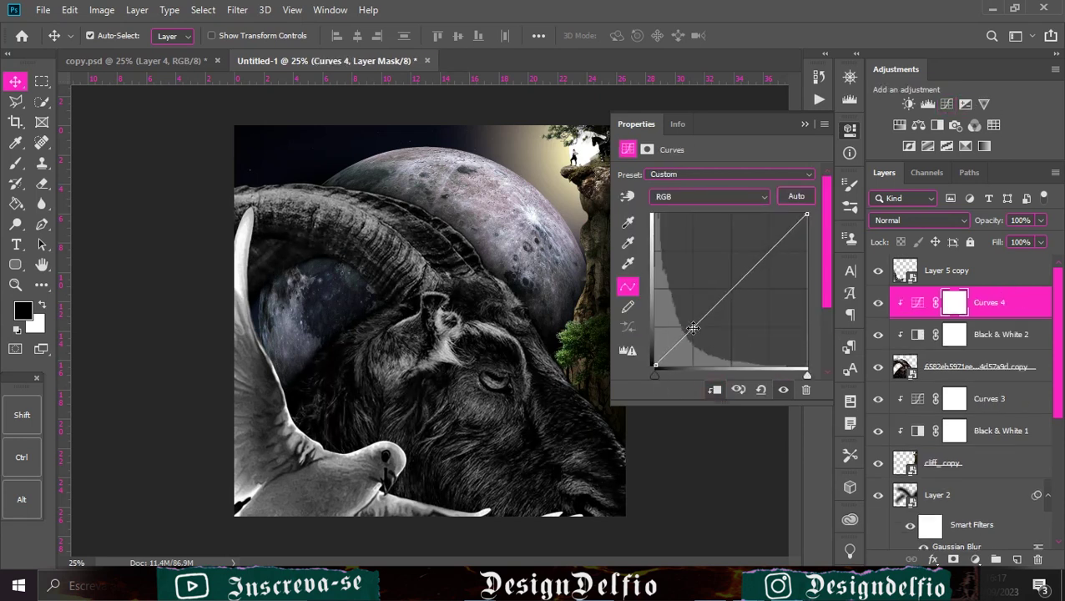
drag(763, 259, 761, 241)
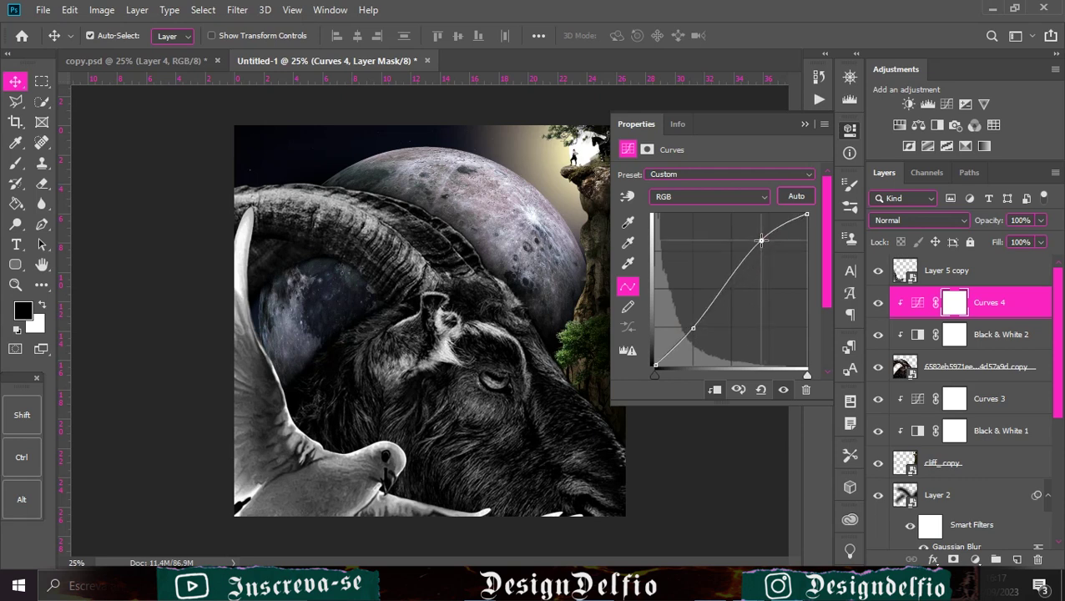
drag(703, 330, 691, 331)
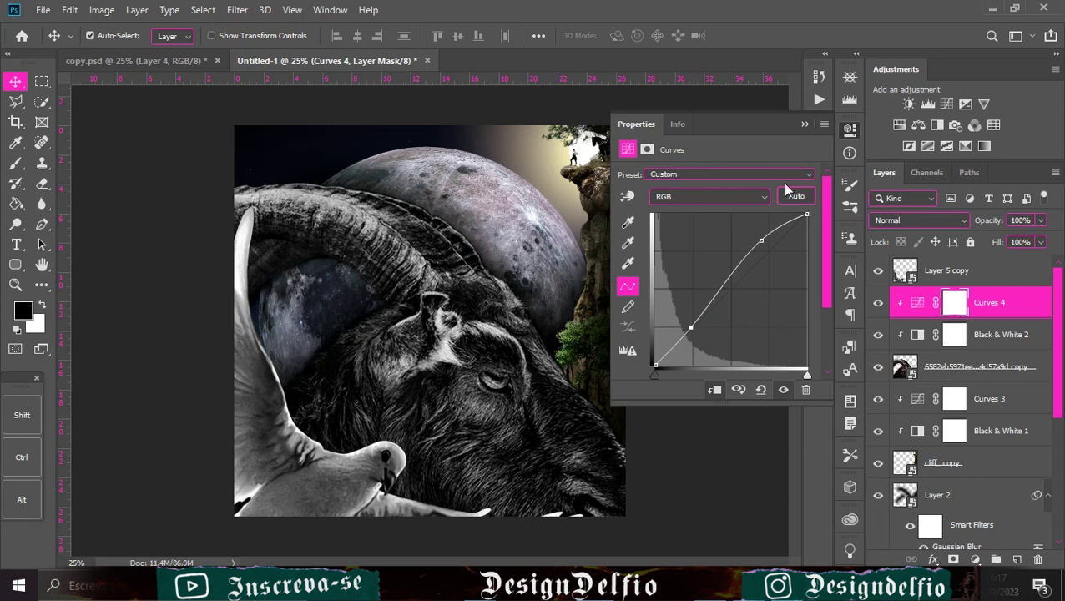
click(803, 124)
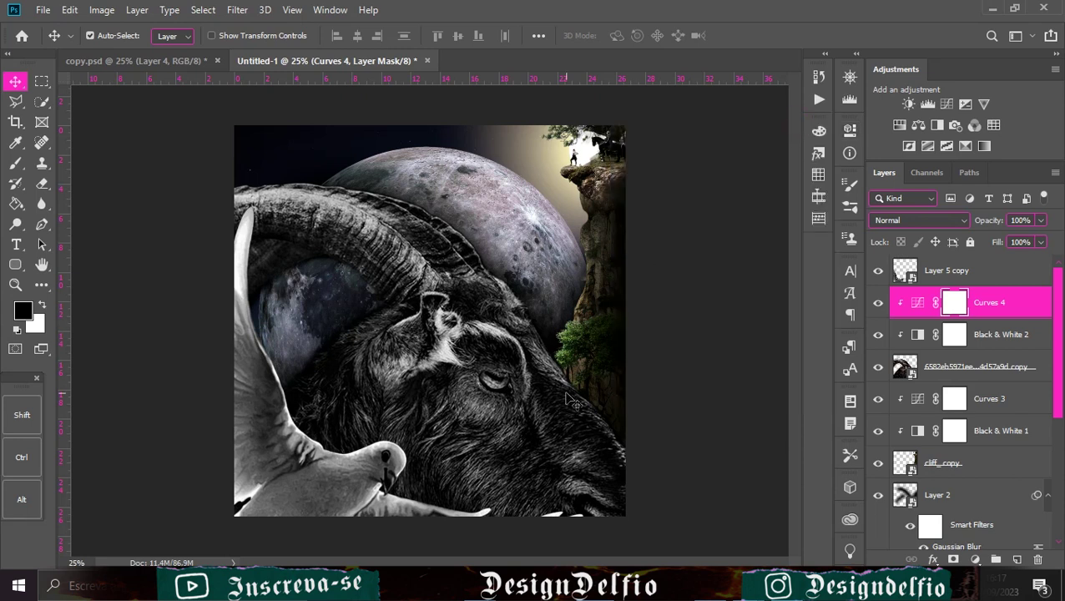
key(ctrl+plus)
key(ctrl+plus)
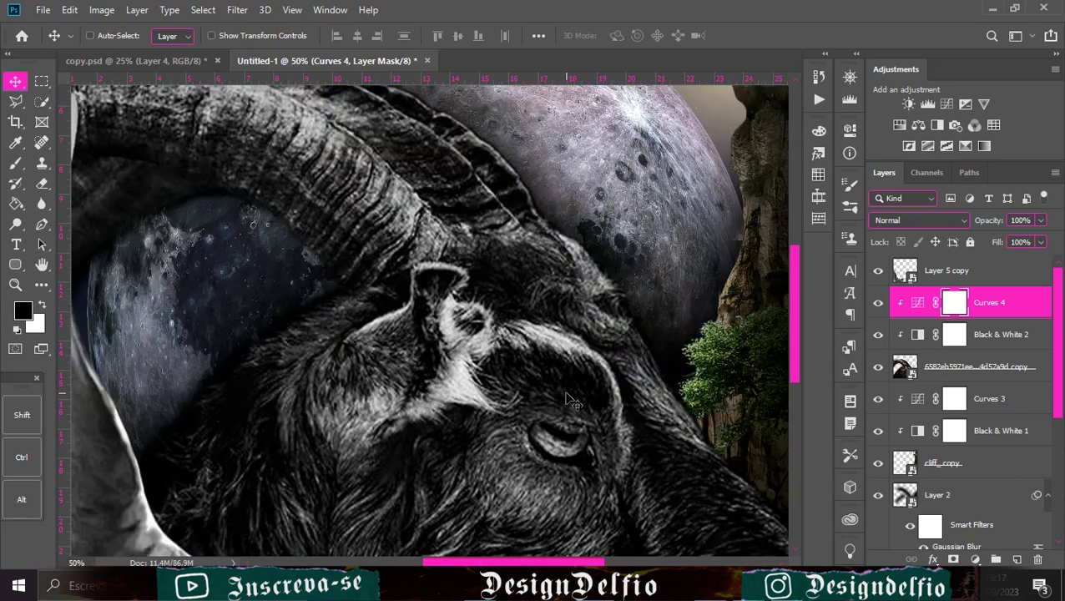
key(ctrl+plus)
- Paint the Black & White 2 and Curves 4 masks to restore the amber eye, then add Layer 3
drag(601, 435, 414, 297)
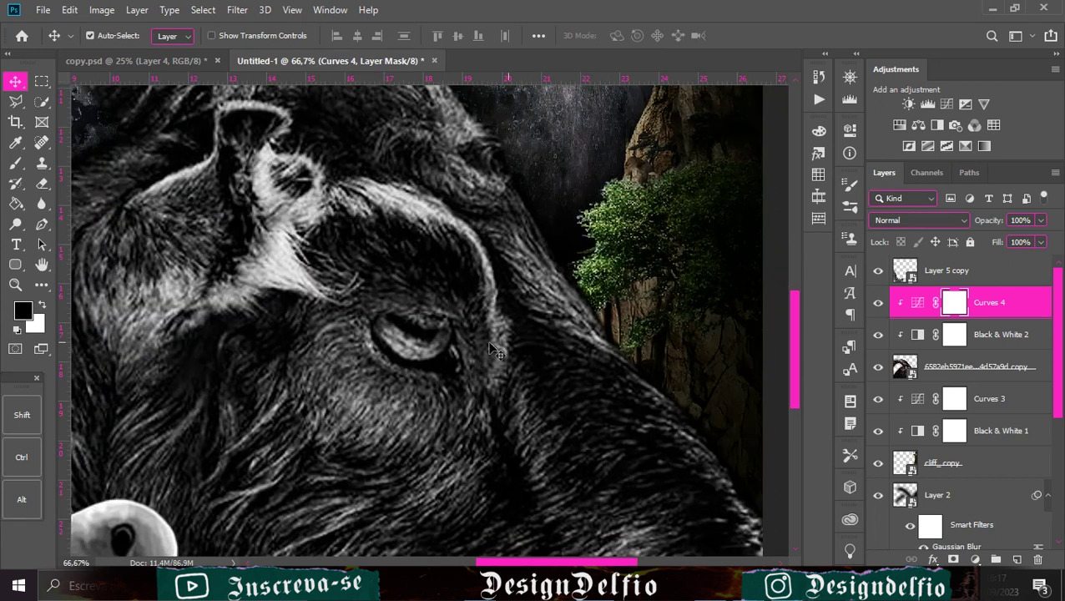
click(956, 338)
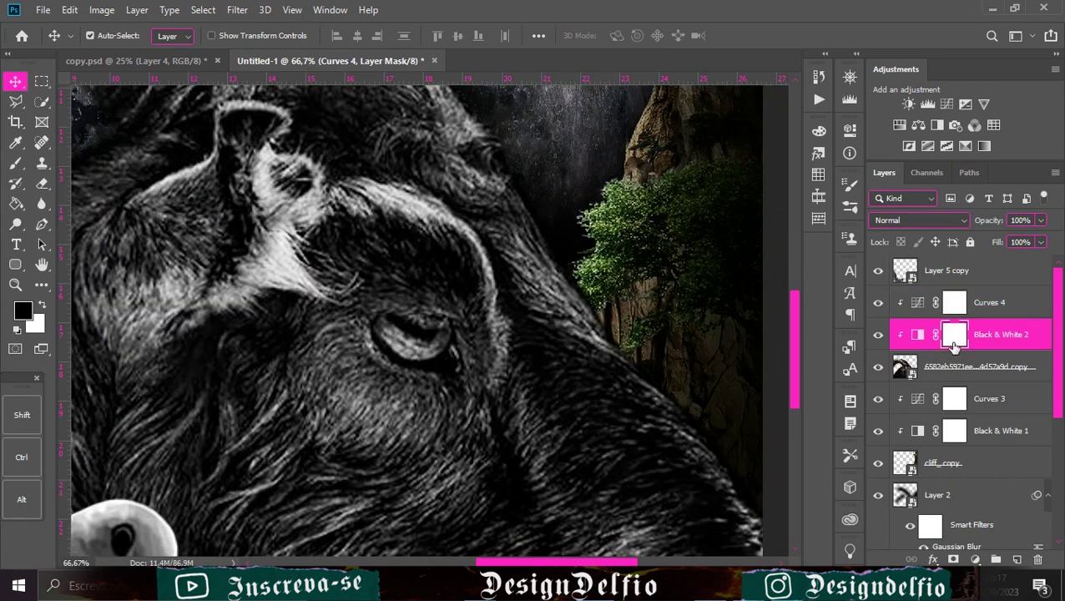
click(15, 163)
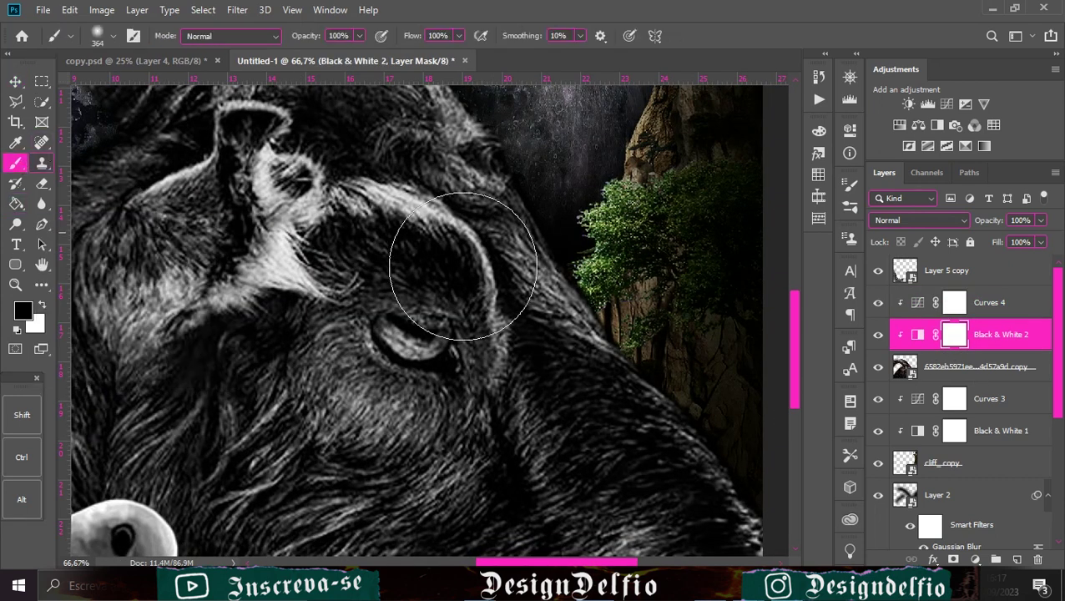
drag(568, 263, 482, 267)
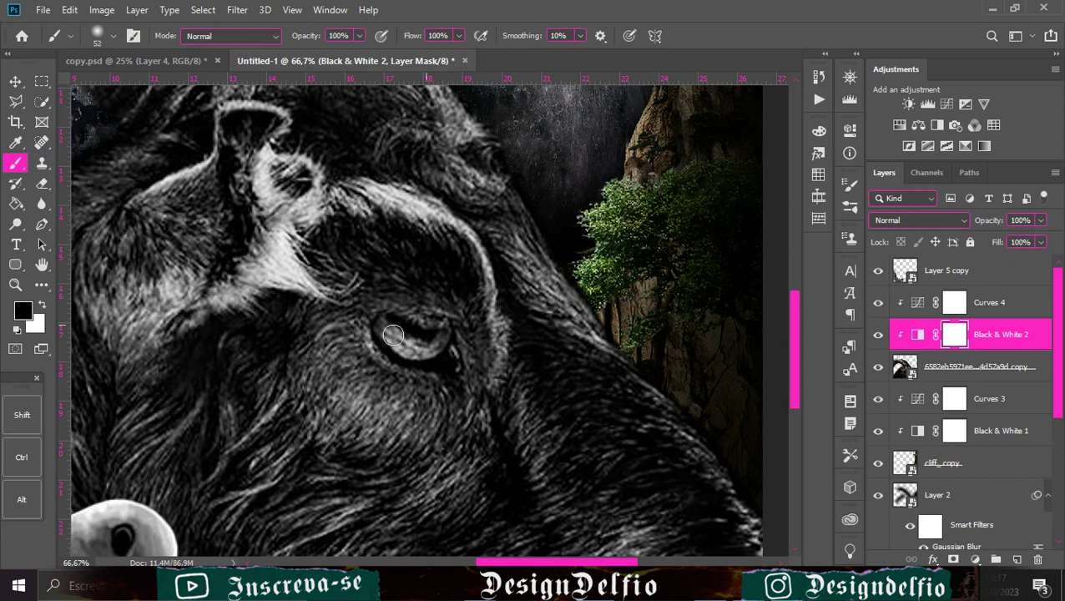
drag(428, 349, 441, 337)
click(958, 304)
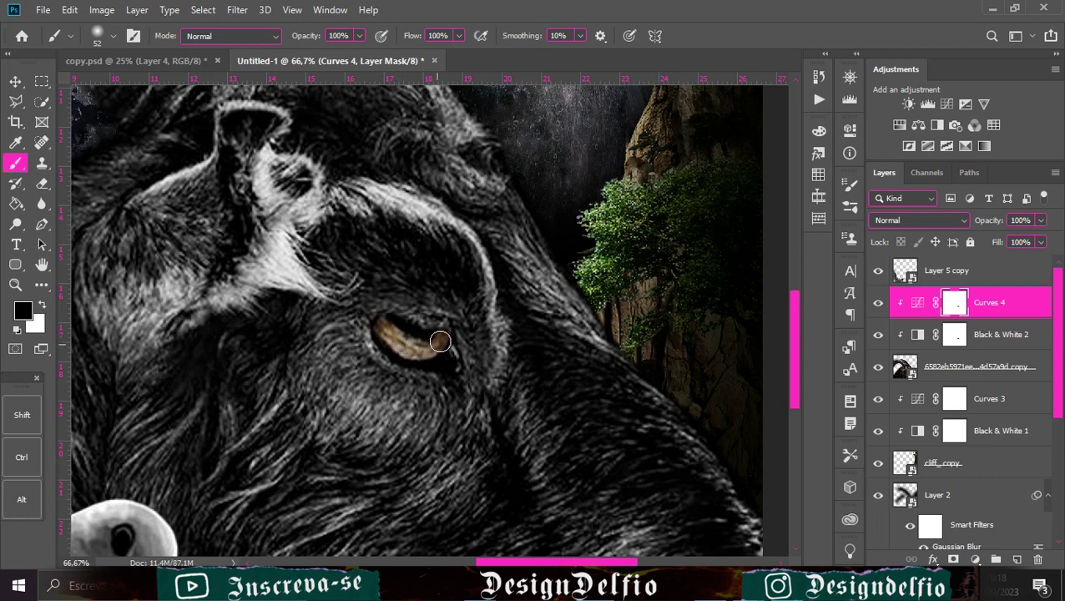
click(14, 83)
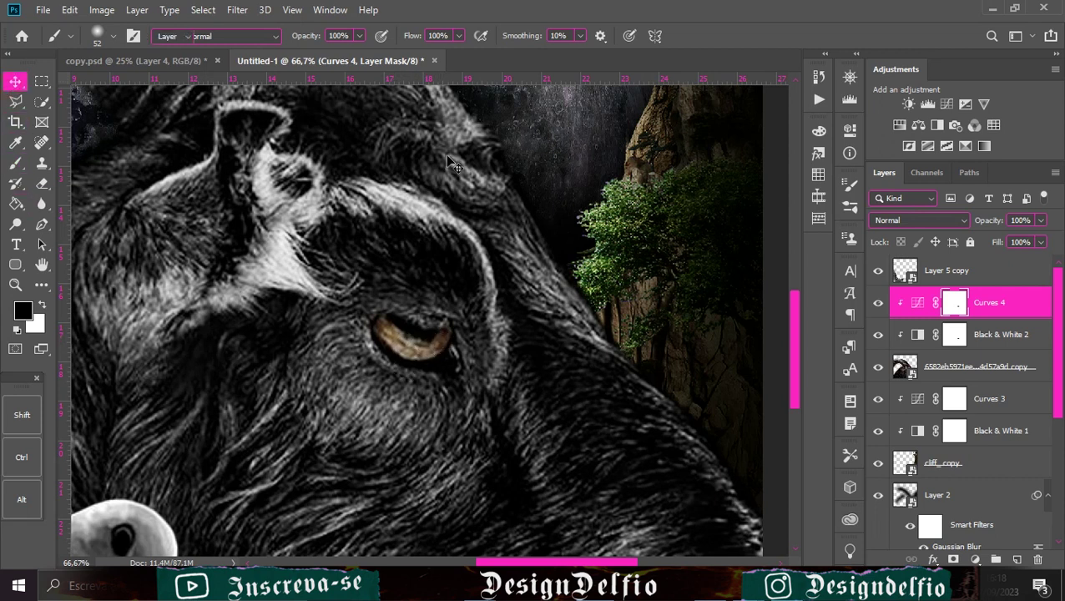
click(1017, 559)
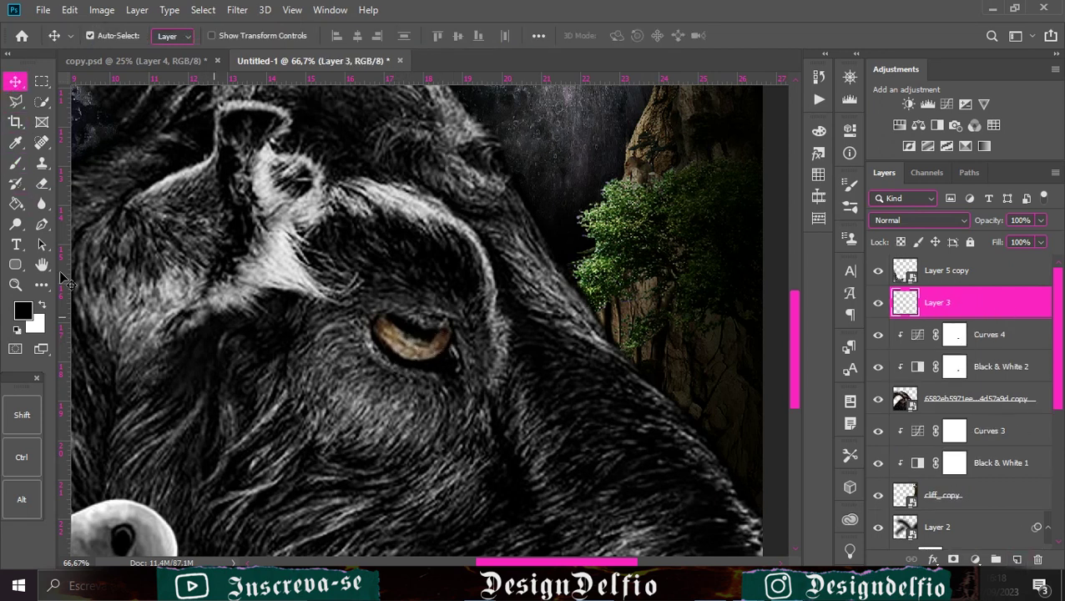
- Paint saturated yellow over the goat's eye on Layer 3
click(22, 309)
drag(867, 305, 866, 296)
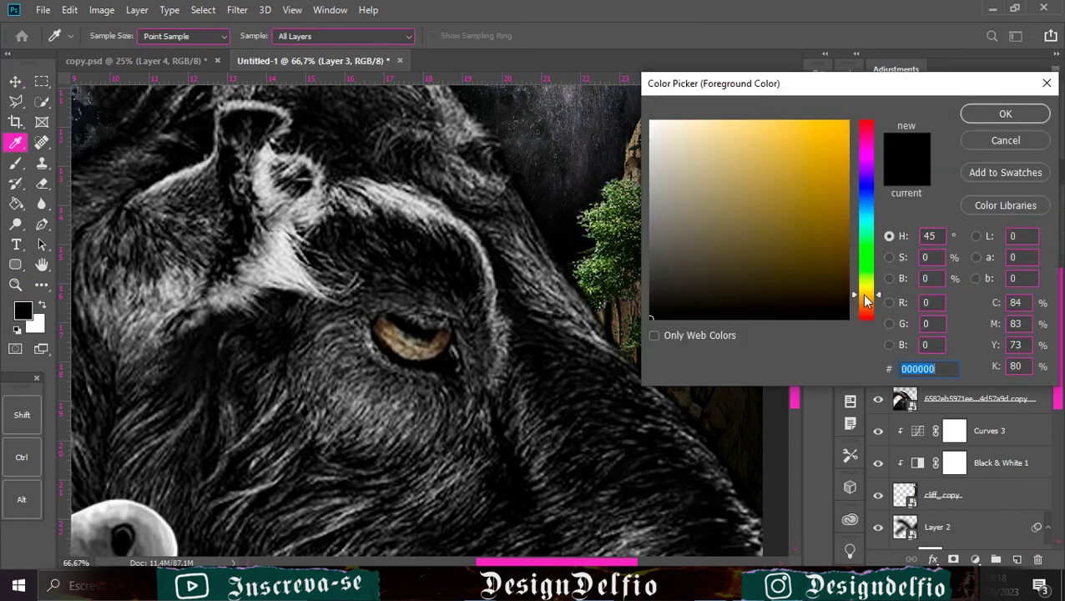
click(816, 150)
click(1005, 114)
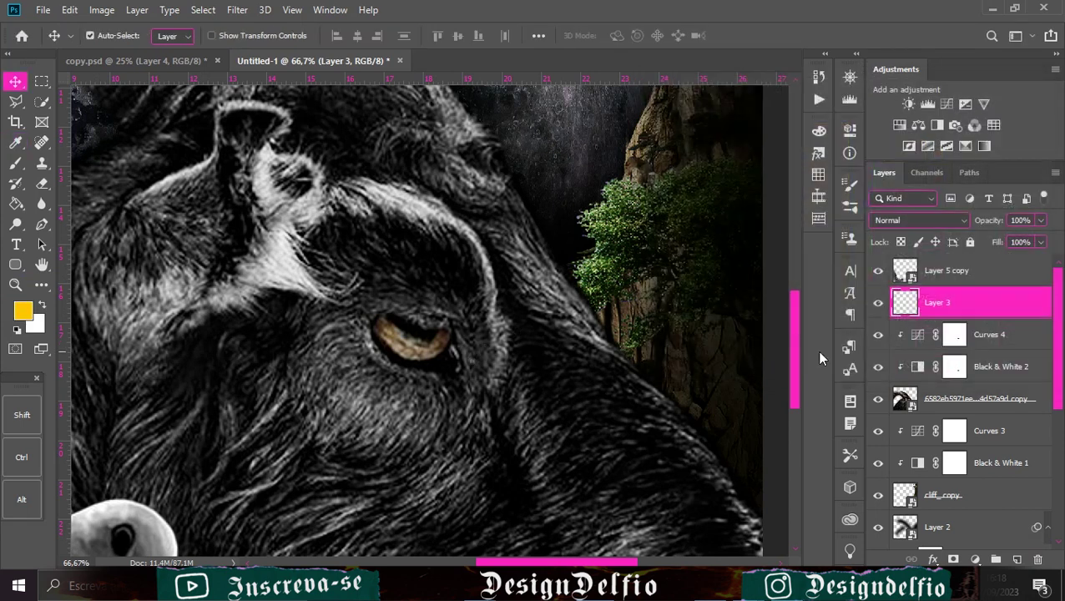
click(15, 162)
mouse_move(380, 326)
mouse_down()
mouse_move(430, 349)
mouse_move(410, 354)
mouse_move(391, 335)
mouse_move(416, 348)
mouse_up()
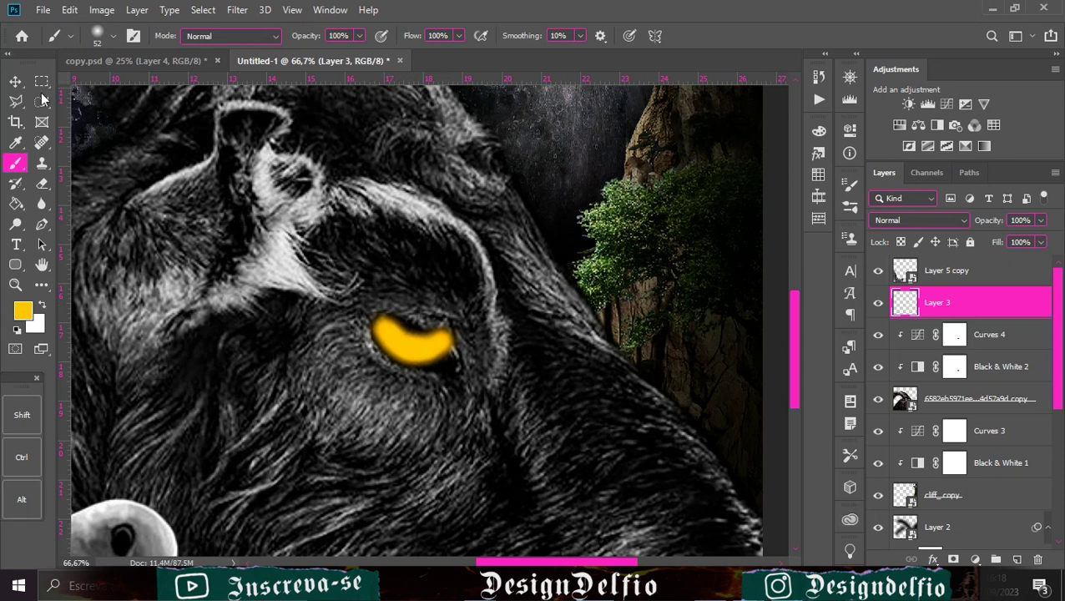
- Convert Layer 3 to a Smart Object and apply a Gaussian Blur of about 37.4 px
key(v)
right_click(998, 302)
click(856, 214)
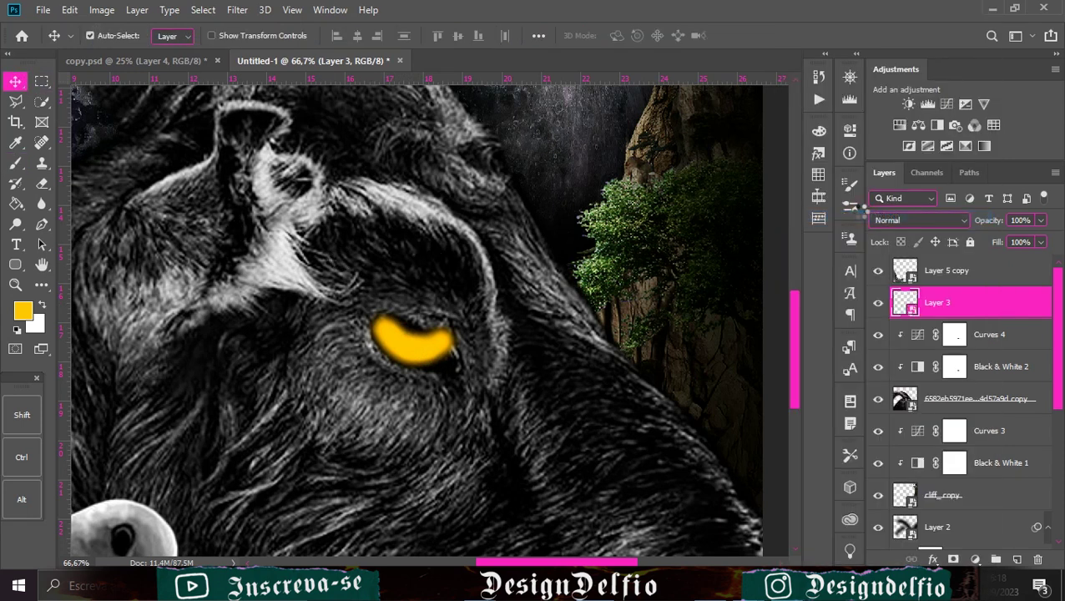
click(234, 10)
click(496, 243)
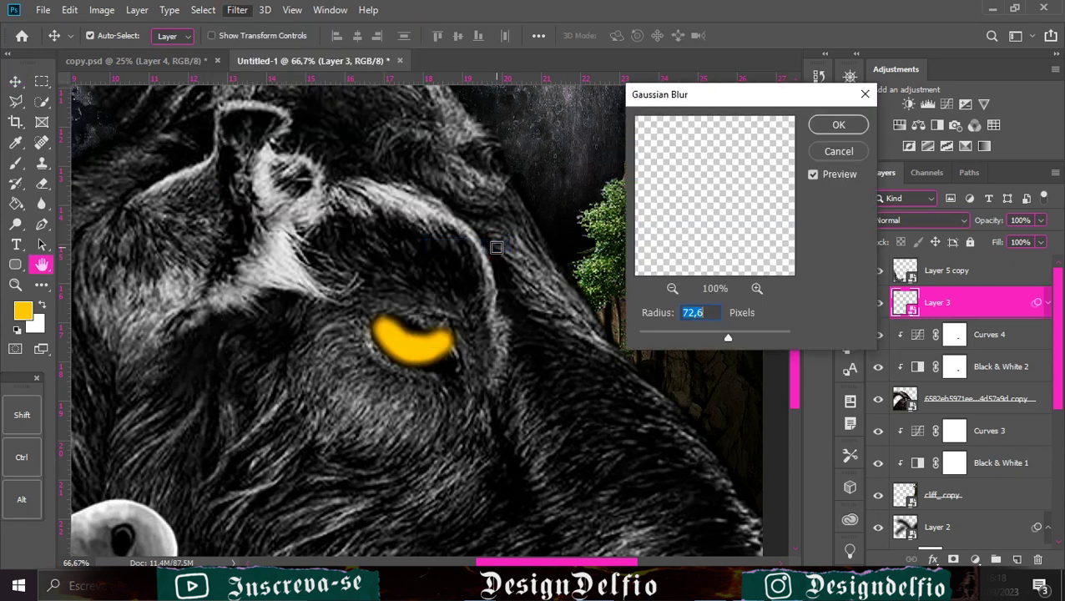
drag(727, 338, 710, 341)
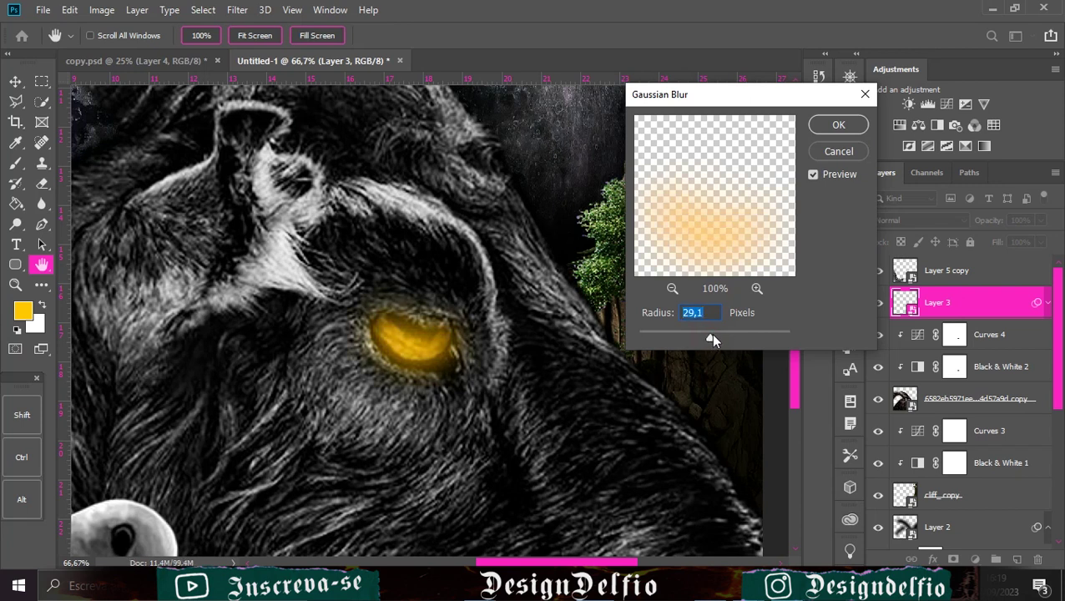
click(836, 127)
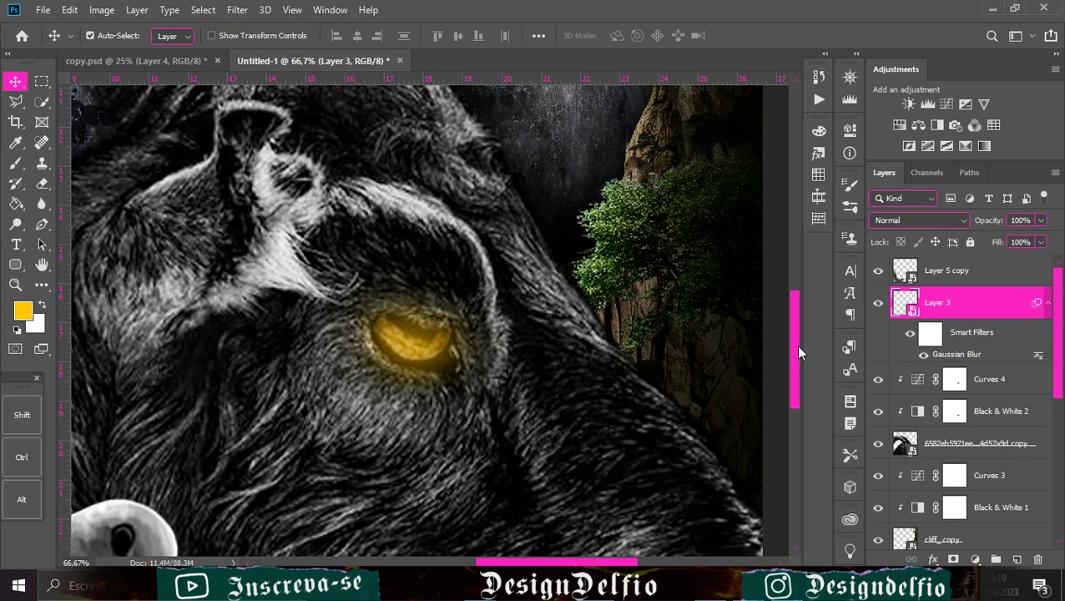
- Duplicate the blurred glow as Layer 3 copy, zoom out, and hide the canvas guides
key(ctrl+j)
key(ctrl+minus)
key(ctrl+minus)
key(ctrl+minus)
key(ctrl+h)
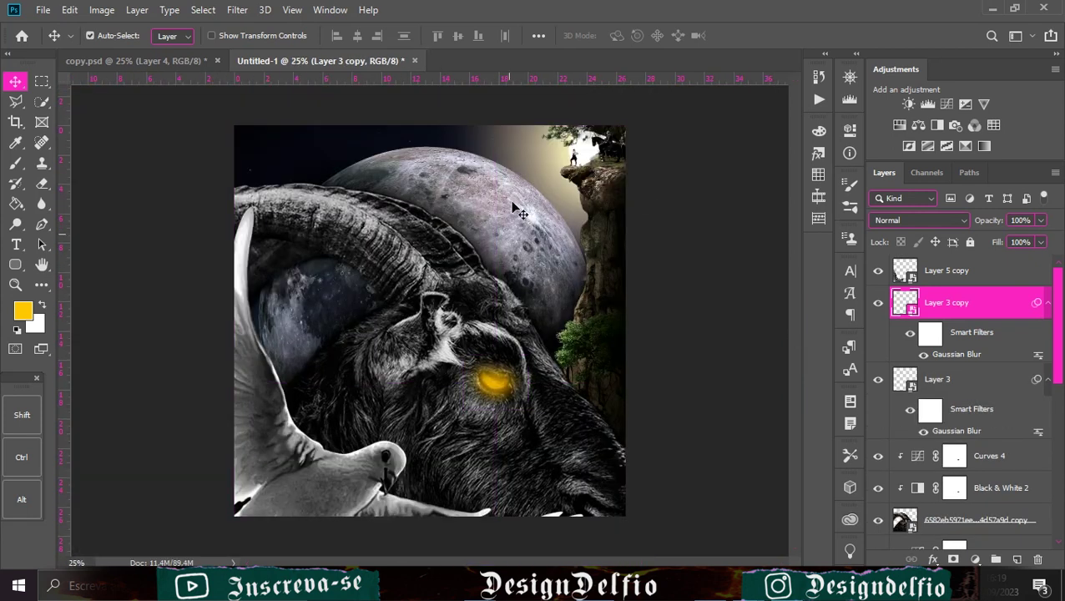
click(511, 264)
scroll(868, 451, down, 1)
scroll(947, 483, down, 1)
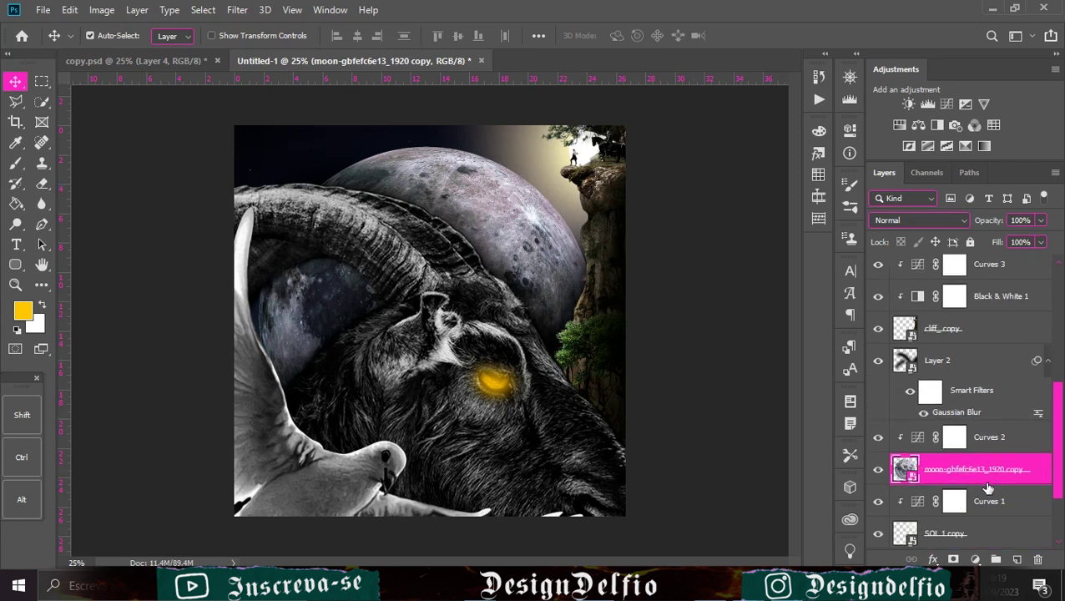
click(988, 440)
click(950, 466)
key(ctrl+z)
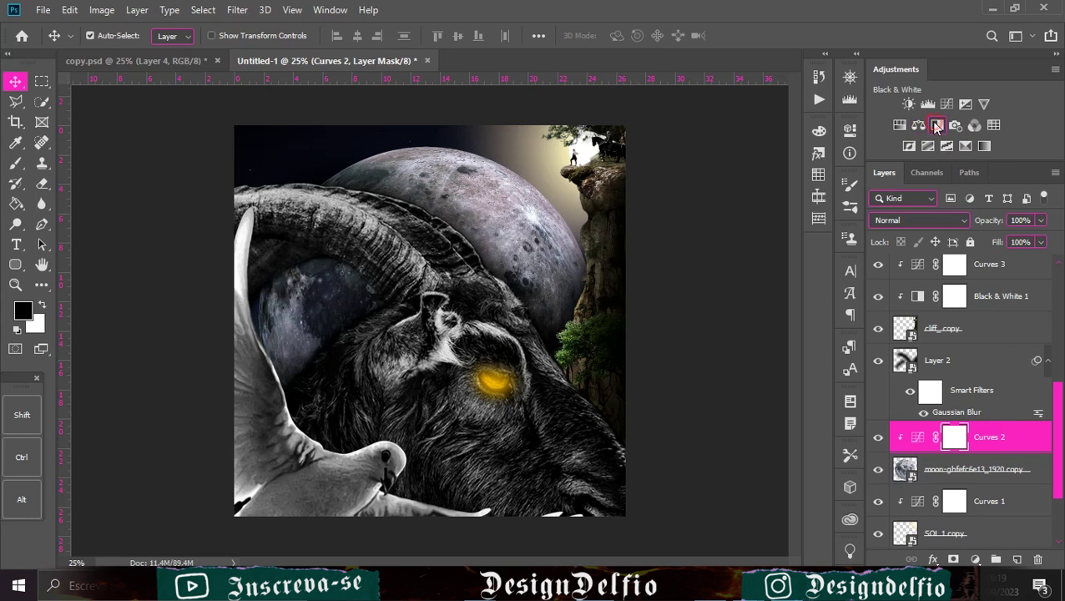
click(937, 125)
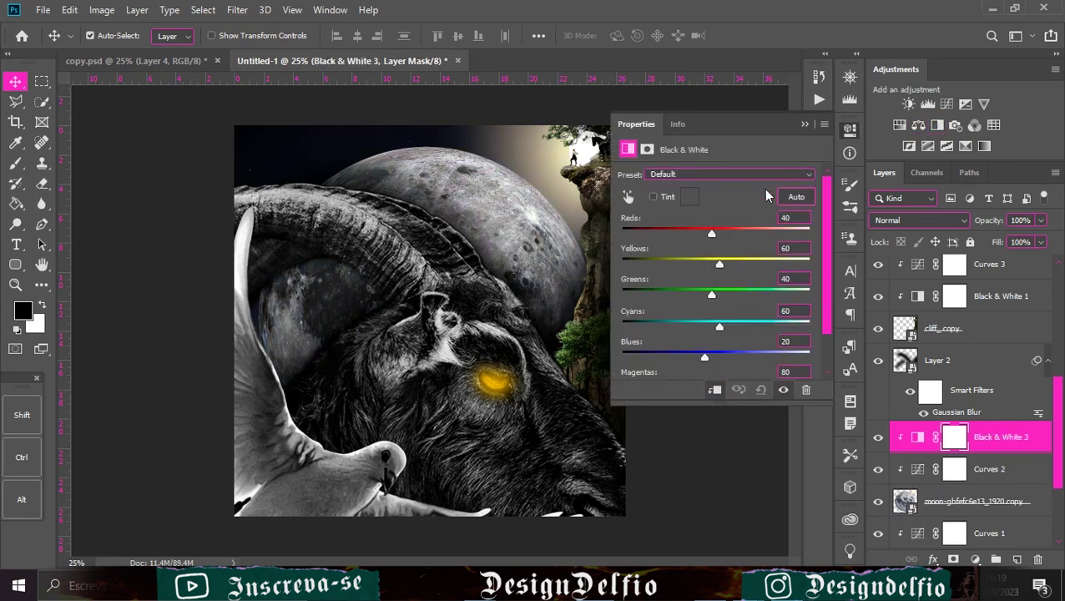
click(805, 124)
click(947, 103)
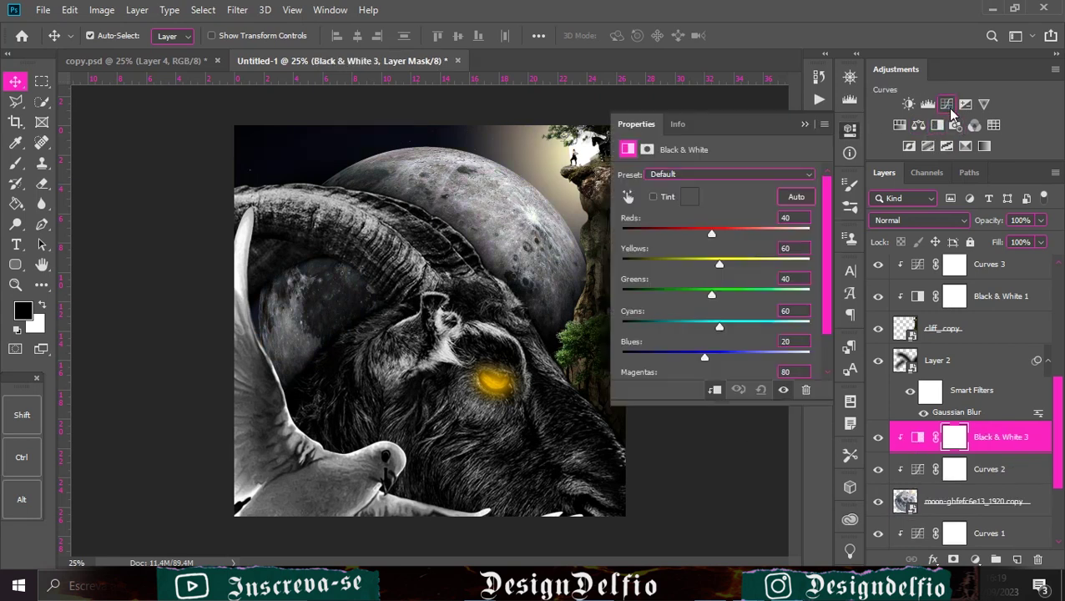
click(716, 391)
drag(685, 336, 681, 338)
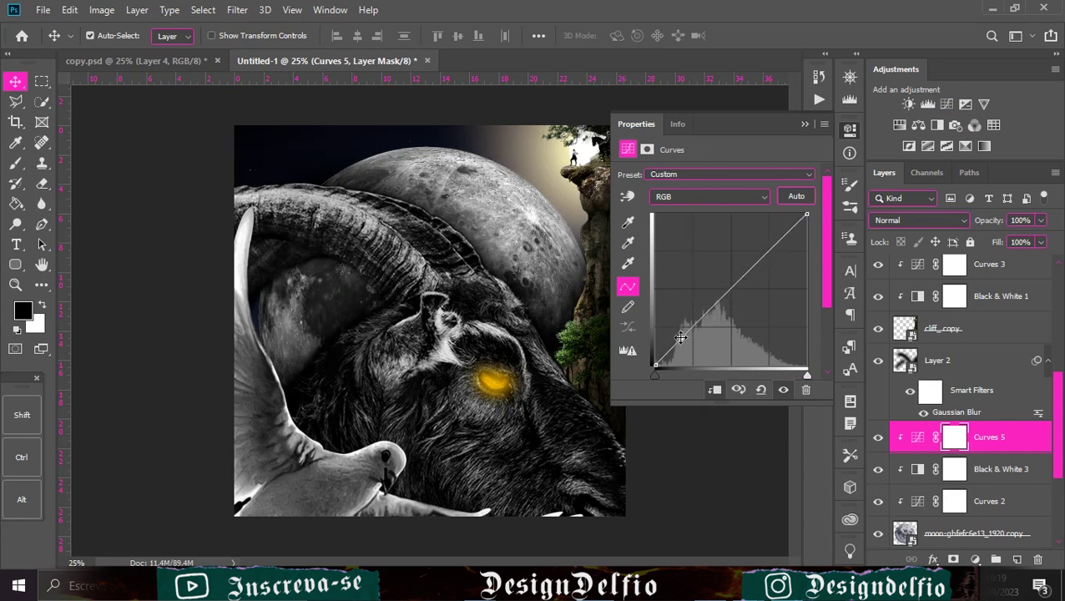
drag(685, 340, 684, 343)
mouse_move(754, 278)
mouse_down()
mouse_move(761, 240)
mouse_move(768, 266)
mouse_up()
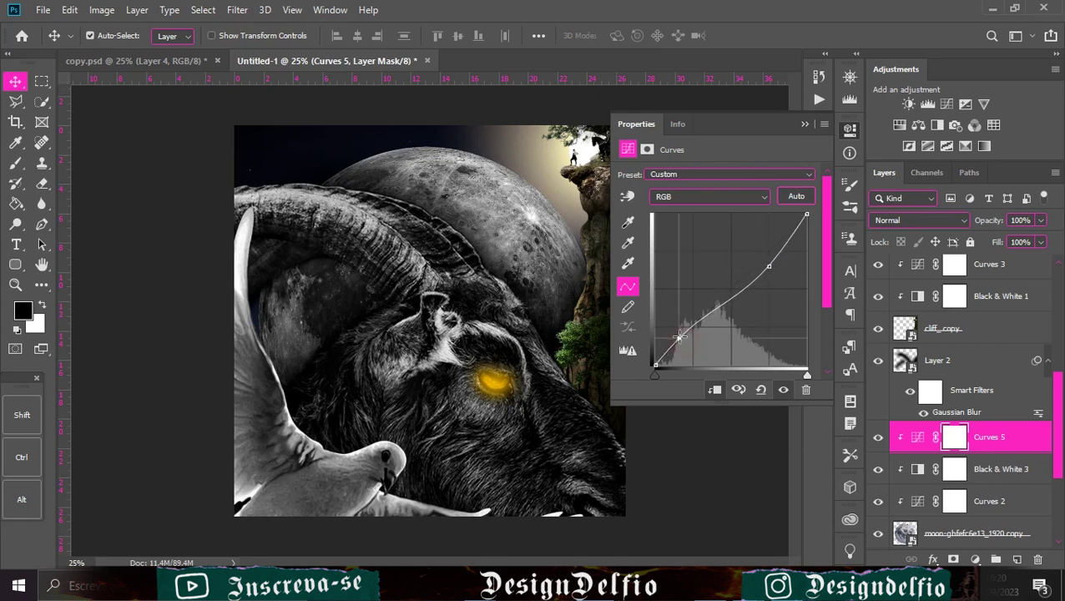
drag(684, 341, 678, 332)
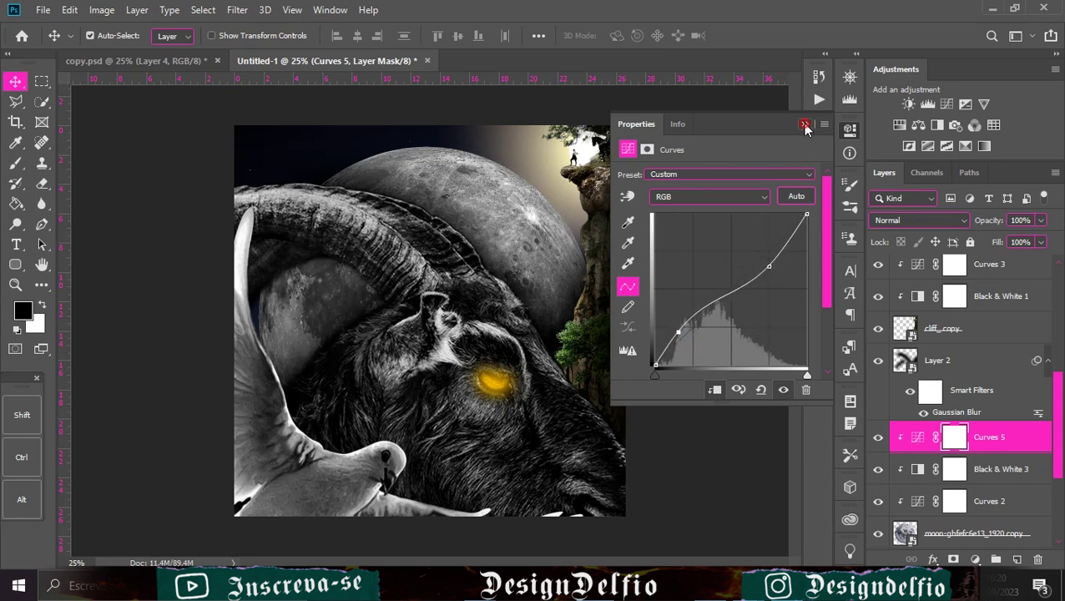
click(806, 126)
key(Delete)
key(Delete)
- Add a Black & White 3 adjustment above Curves 2 with 54% fill
click(1040, 242)
click(1018, 470)
mouse_move(1041, 242)
mouse_down()
mouse_move(1008, 264)
mouse_move(1045, 264)
mouse_up()
click(1007, 447)
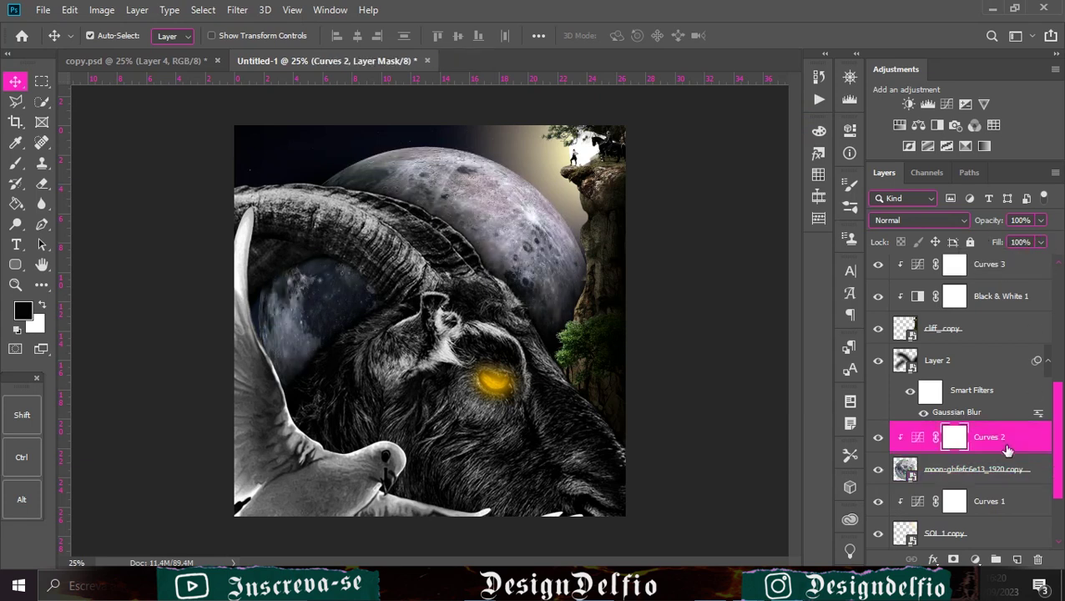
click(937, 124)
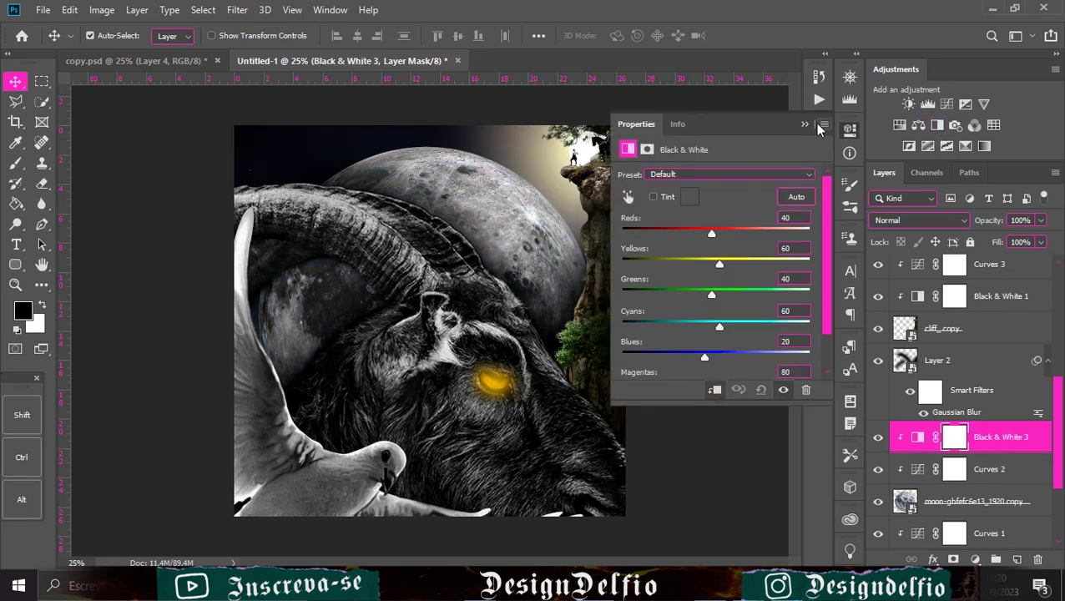
click(806, 125)
click(1039, 242)
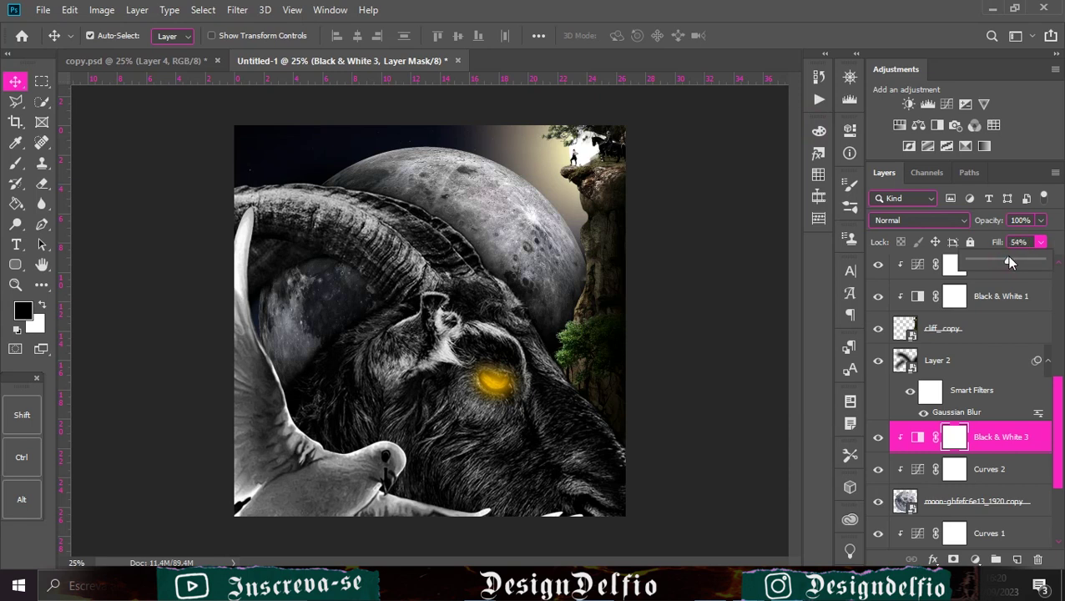
click(917, 36)
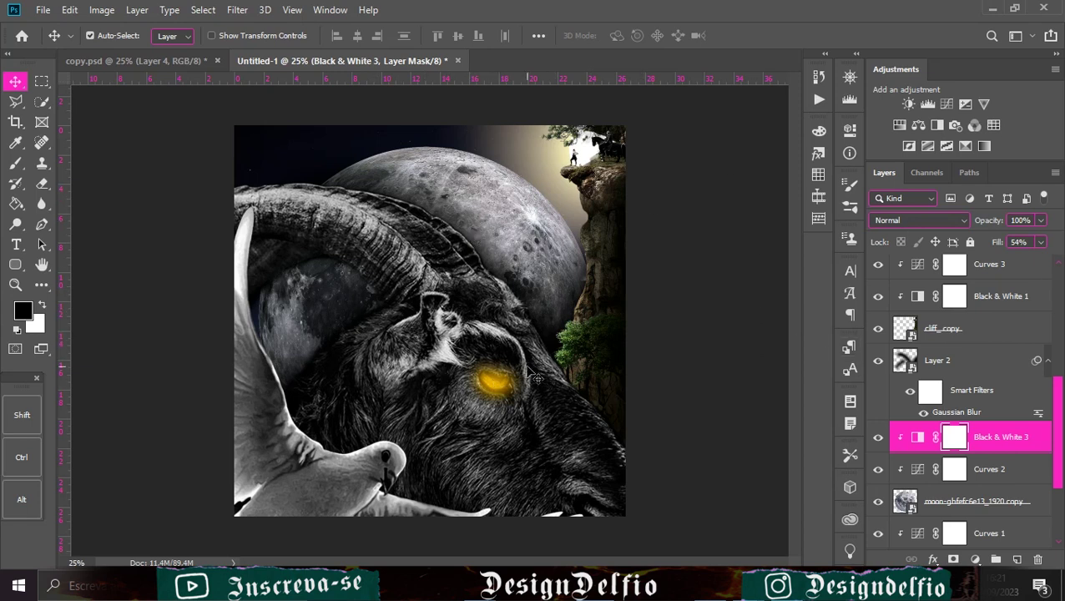
- Lower Black & White 1 to 75% fill and paste in the seagull image for resizing
scroll(960, 393, up, 5)
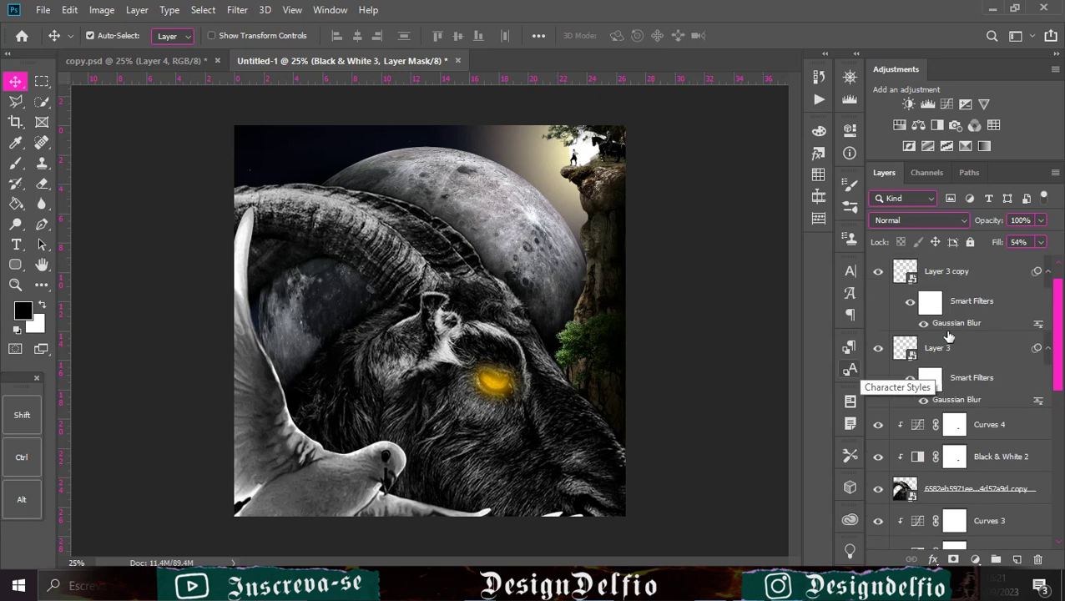
click(622, 198)
scroll(935, 484, down, 1)
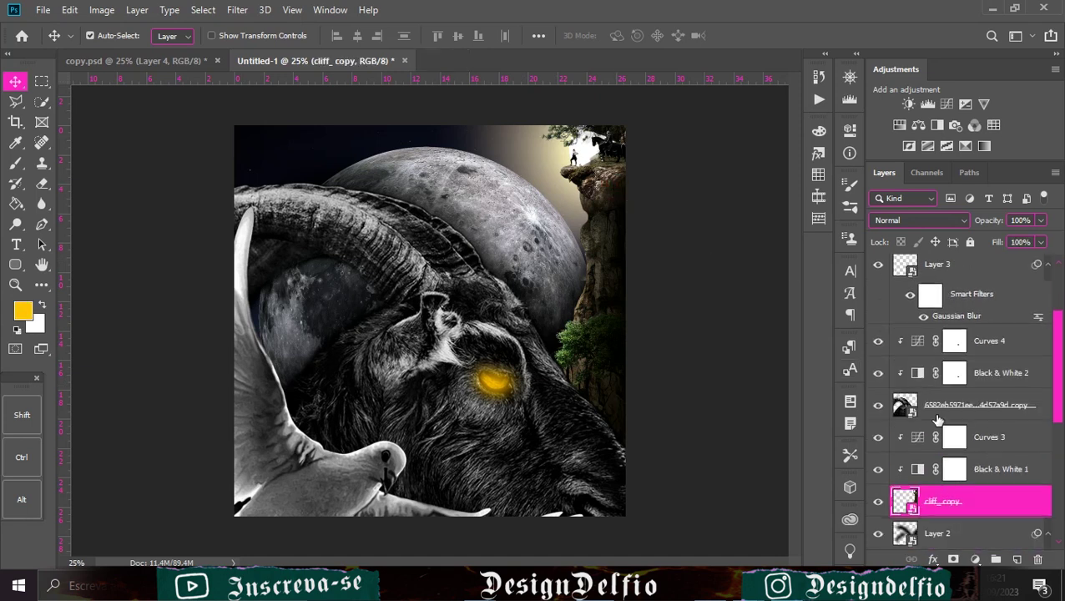
scroll(983, 496, down, 1)
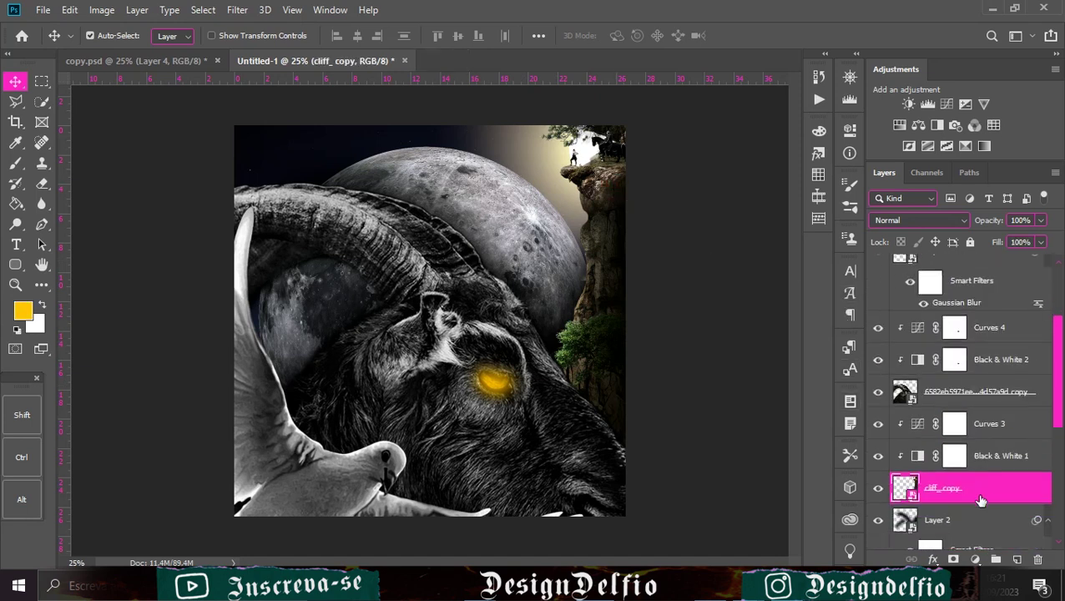
key(alt+bracketright)
drag(1041, 242, 1043, 266)
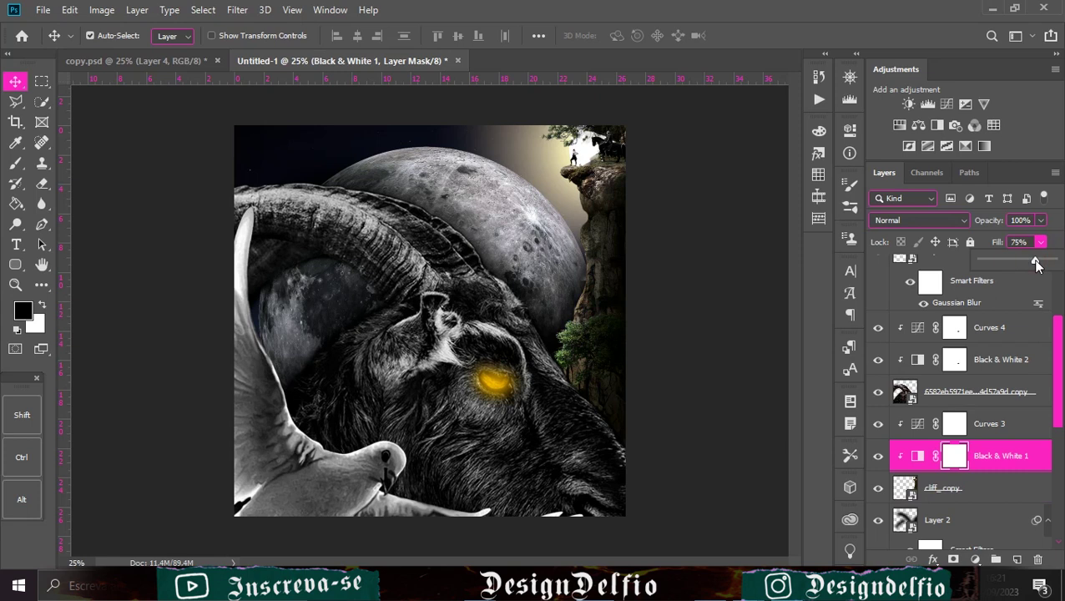
scroll(969, 376, up, 5)
key(ctrl+v)
key(ctrl+t)
- Move the seagulls up and enlarge them to about 116%, commit, then zoom in on the moon
drag(455, 267, 446, 189)
drag(587, 244, 616, 243)
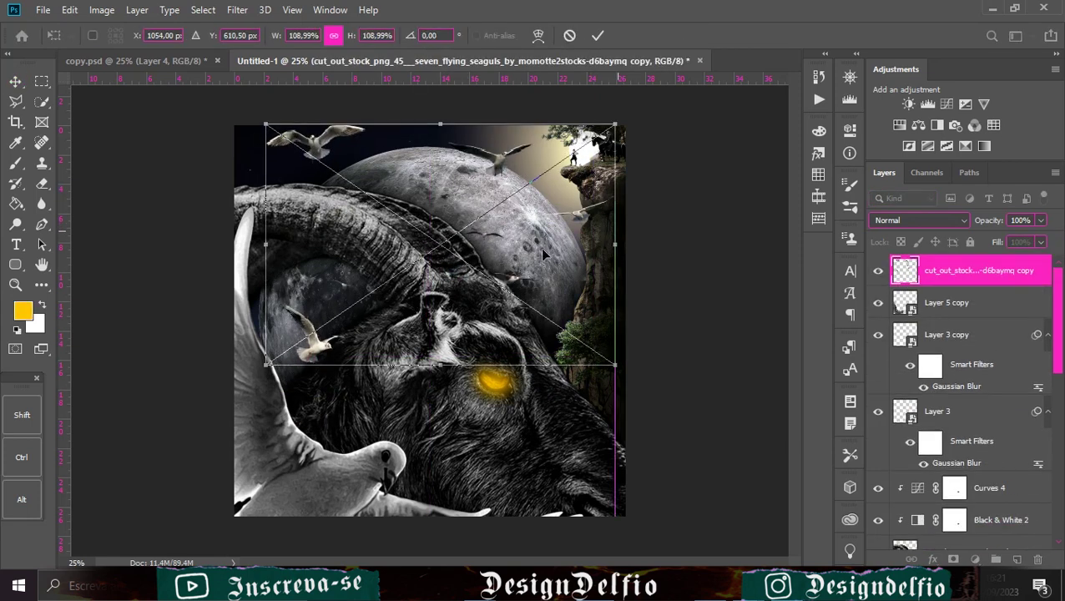
drag(266, 243, 241, 244)
mouse_move(428, 255)
mouse_down()
mouse_move(424, 272)
mouse_move(426, 250)
mouse_up()
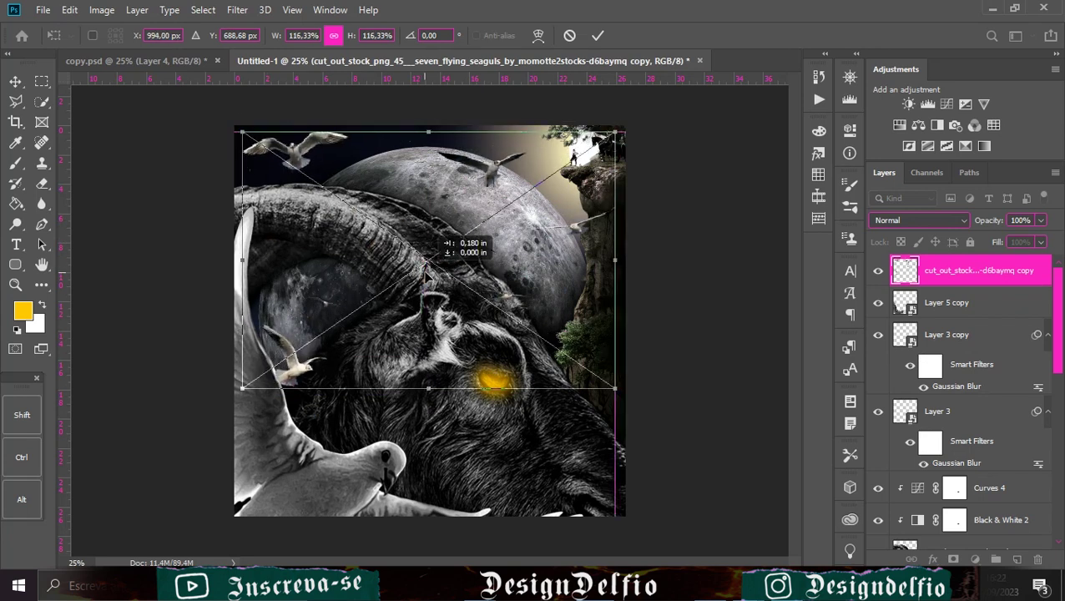
click(598, 35)
key(Return)
key(ctrl+plus)
ctrl+click(501, 192)
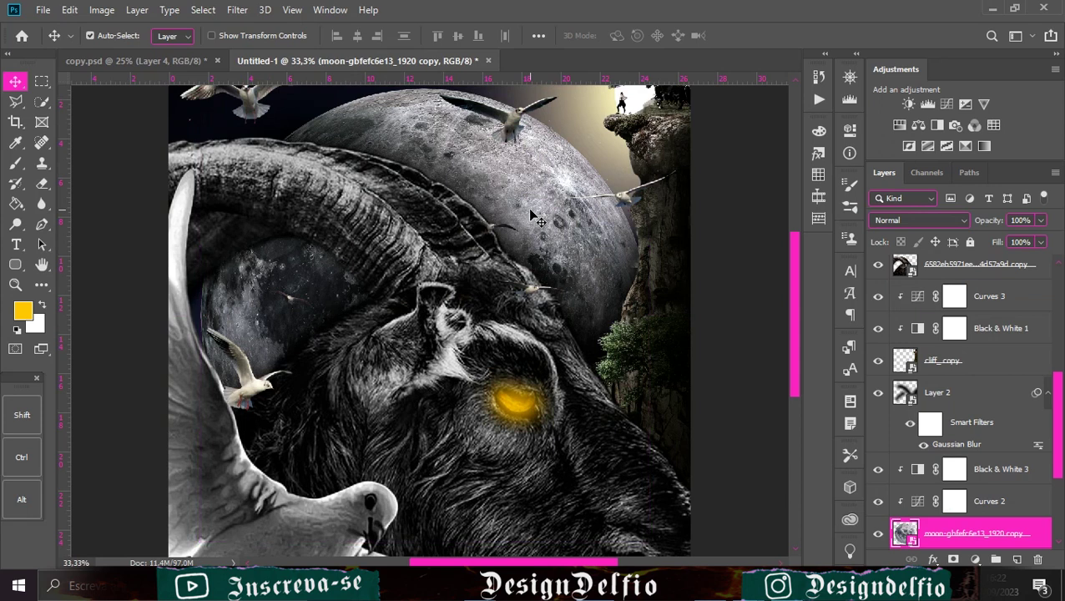
key(ctrl+plus)
- Mask the moon layer and paint black along its upper edge with a 132 px brush
scroll(535, 215, up, 10)
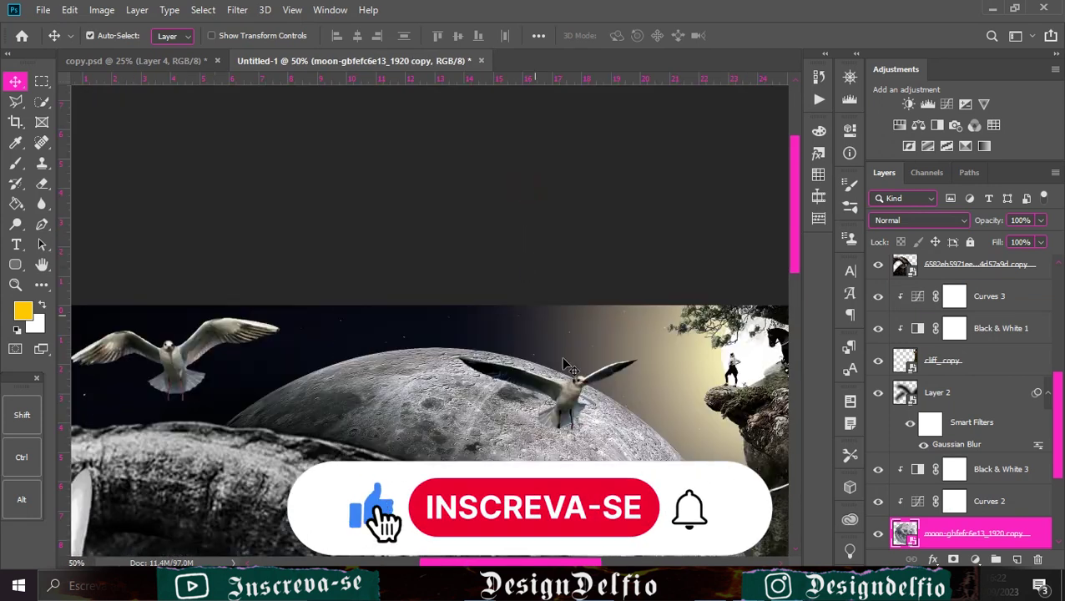
click(954, 559)
key(d)
key(b)
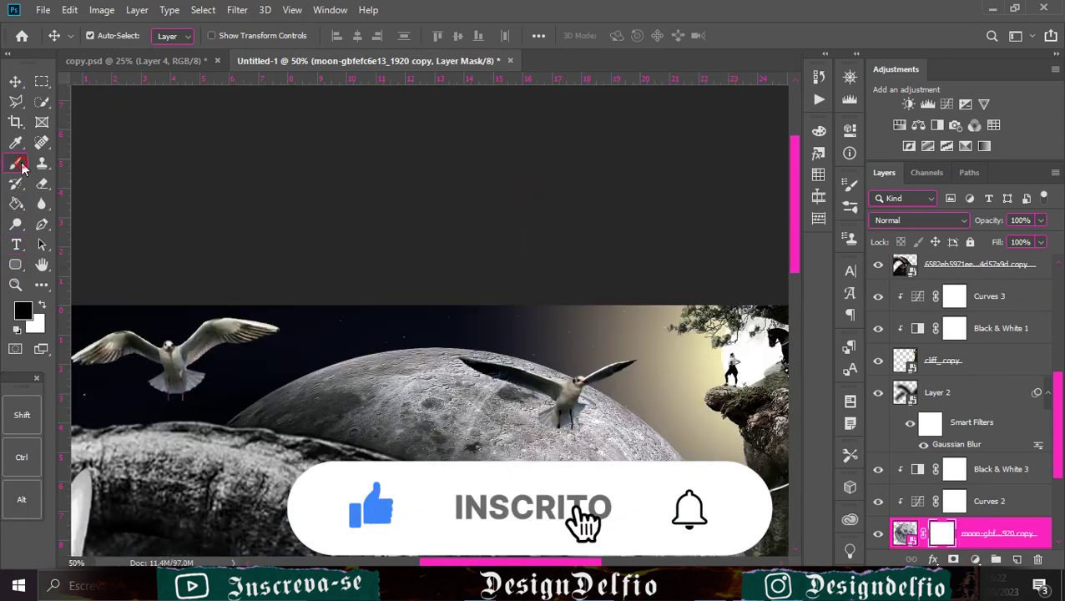
drag(309, 376, 376, 375)
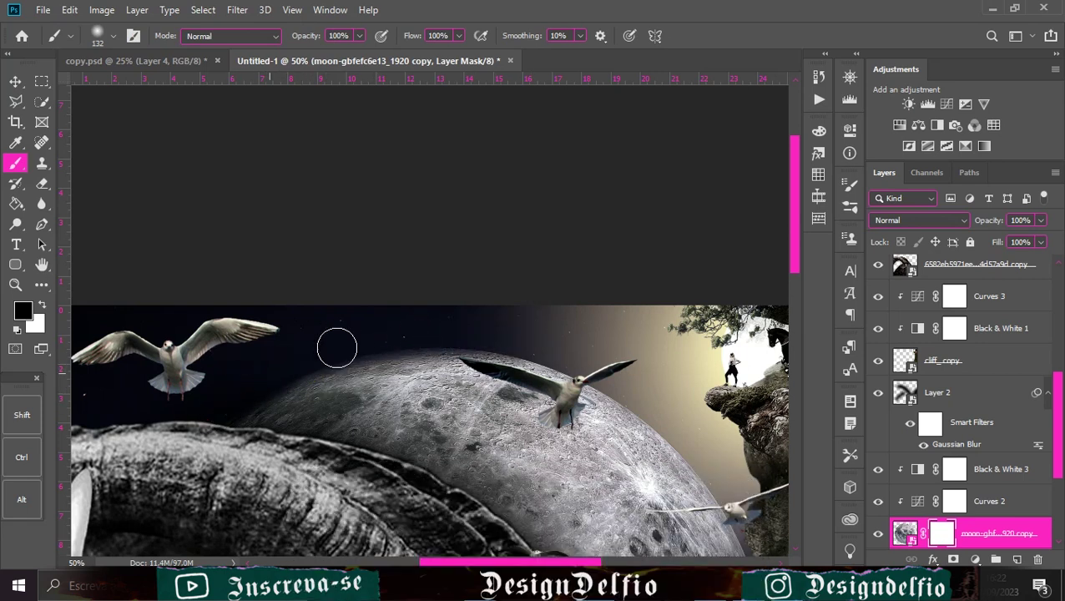
drag(465, 324, 501, 340)
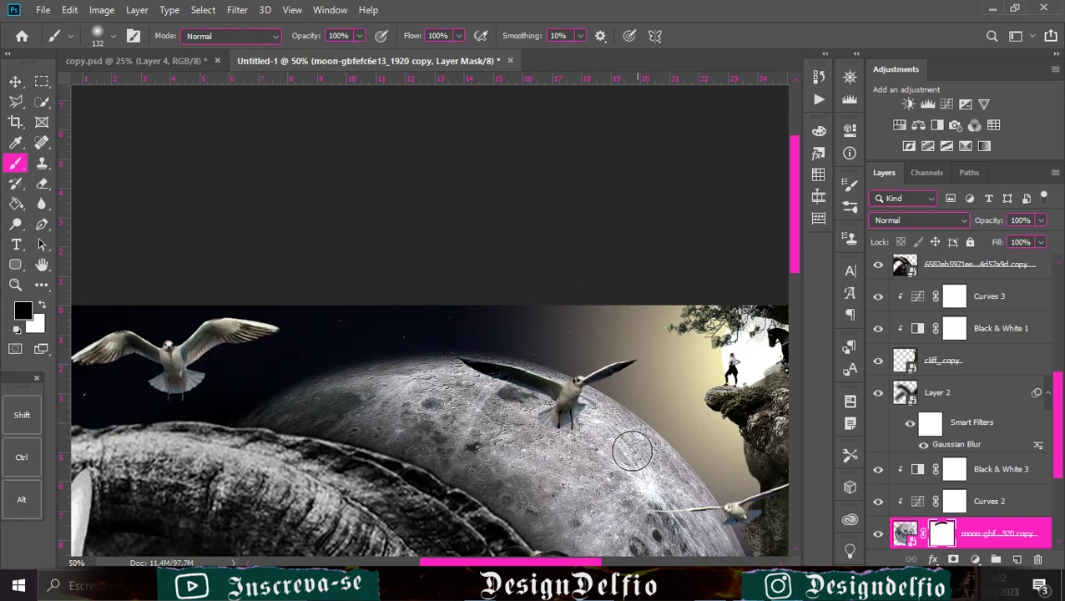
drag(617, 472, 509, 359)
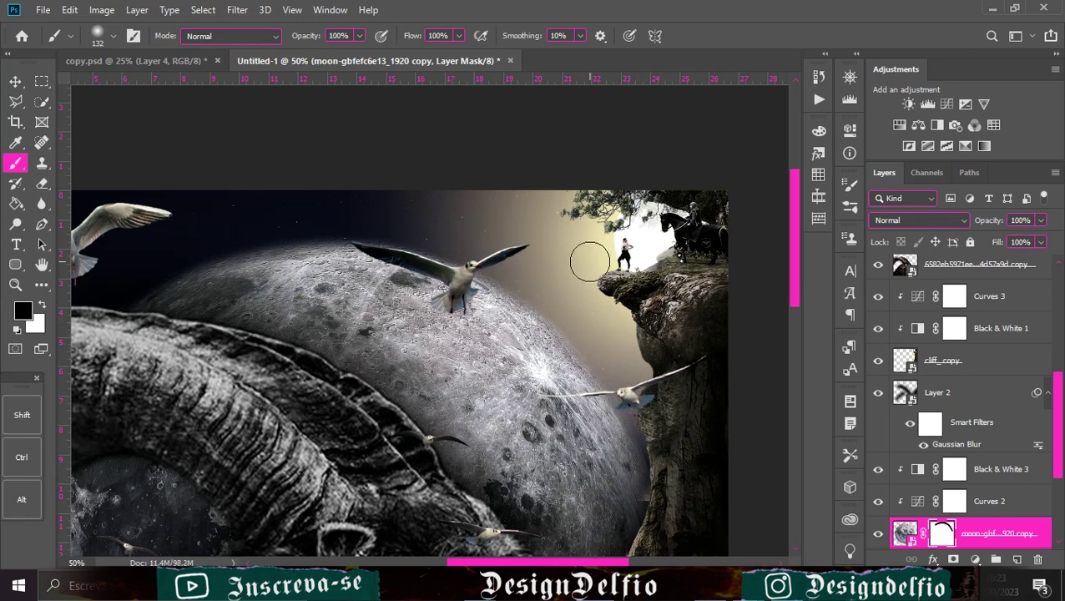
key(ctrl+minus)
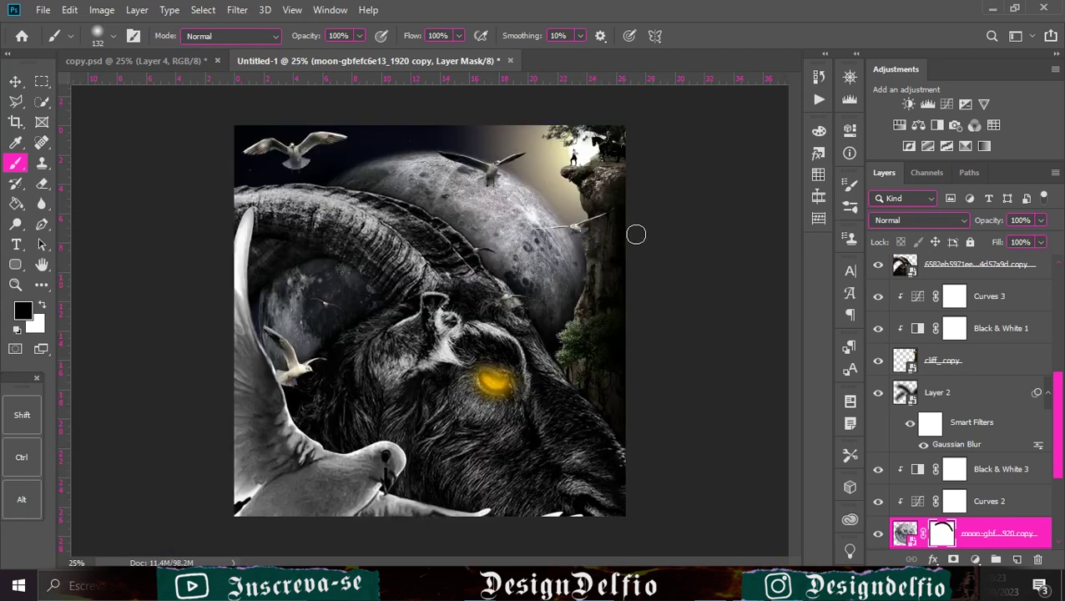
scroll(959, 283, up, 3)
scroll(959, 284, up, 3)
- Clip a Curves 5 S-curve to the top seagull layer, darkening shadows and brightening highlights
click(959, 284)
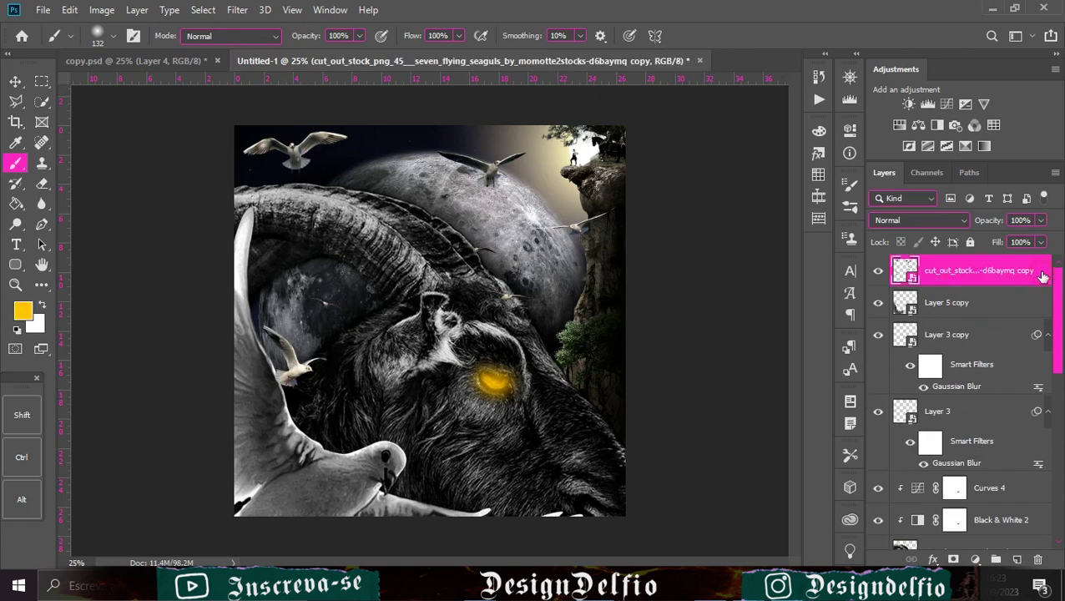
click(878, 270)
click(878, 270)
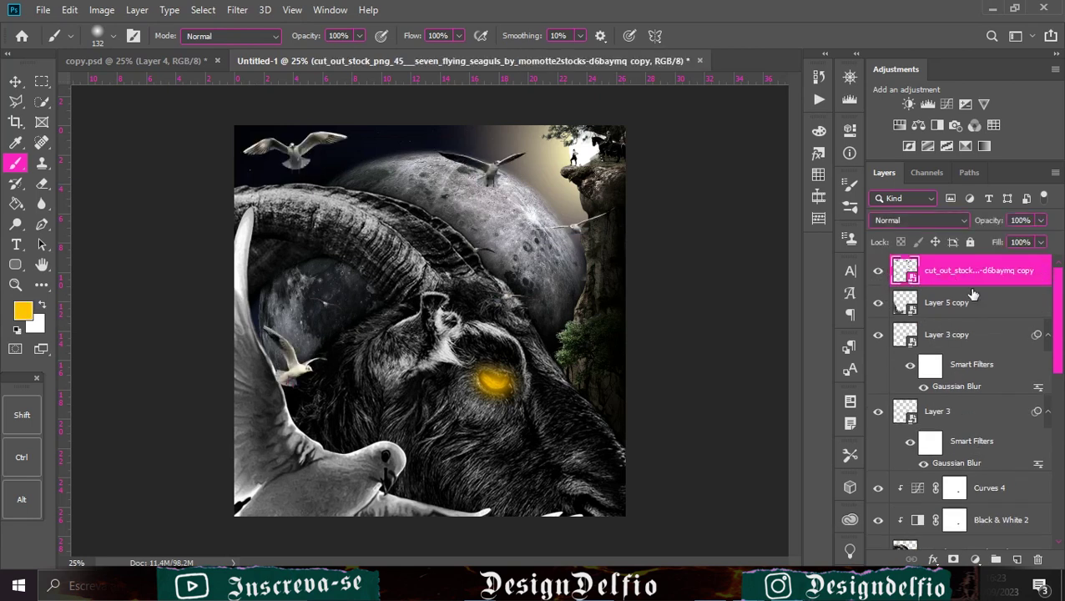
click(946, 104)
click(714, 390)
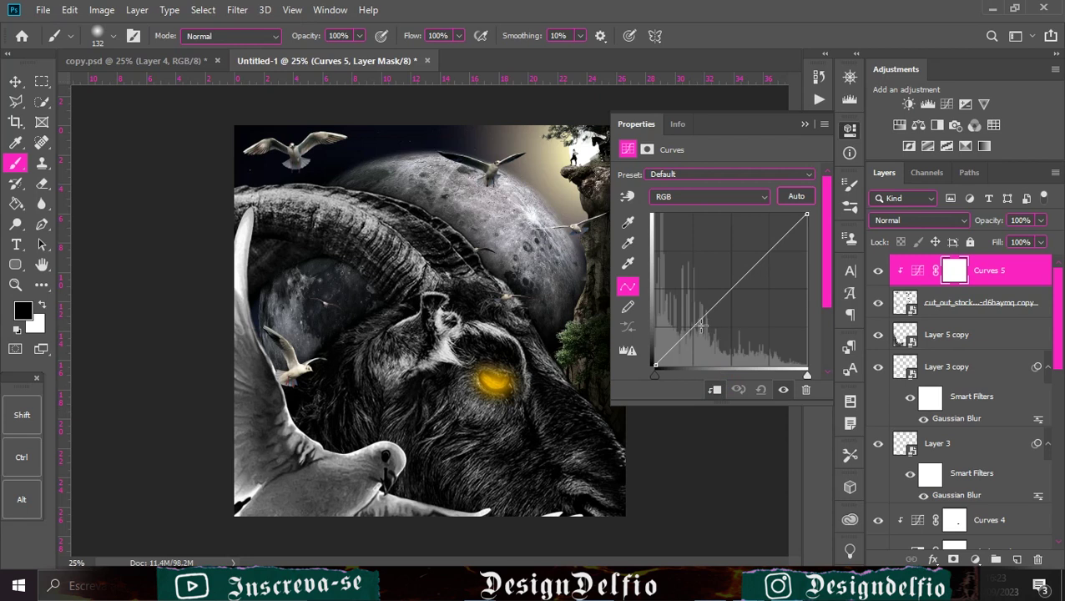
drag(687, 338, 695, 341)
drag(755, 288, 750, 256)
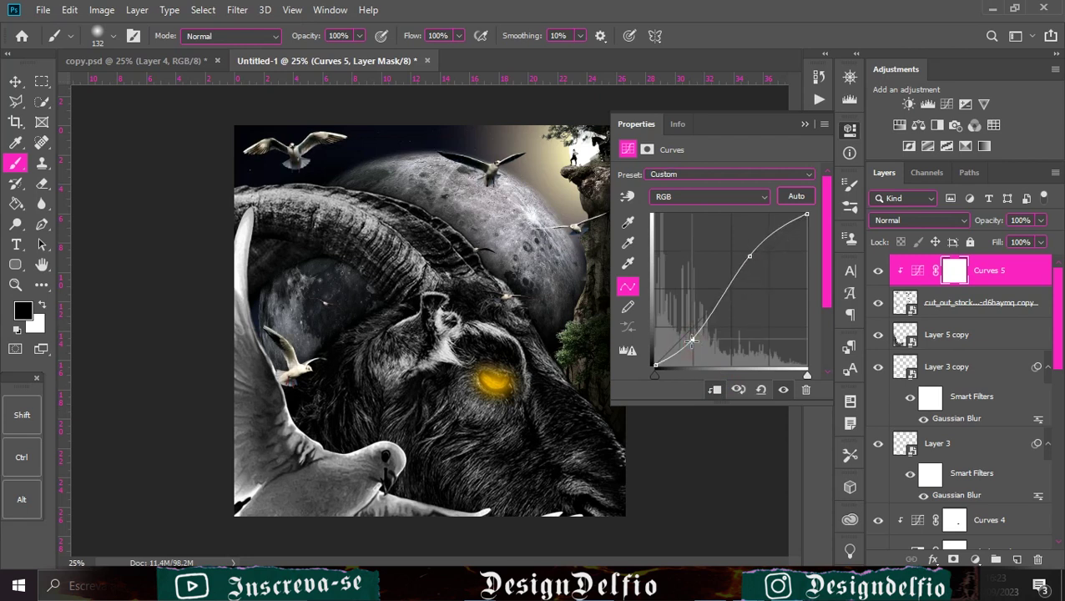
click(805, 124)
click(15, 83)
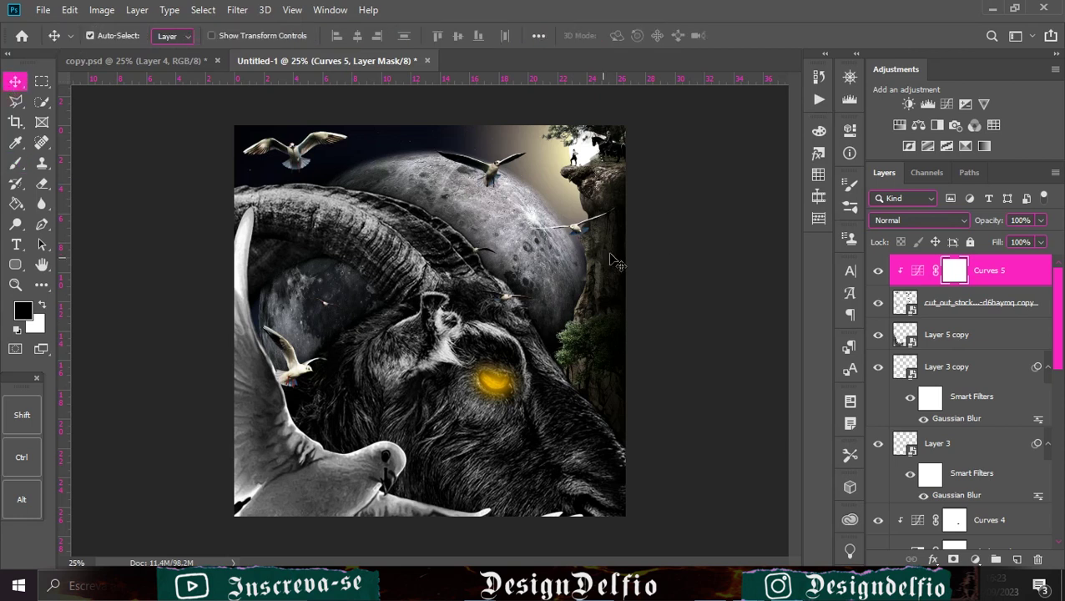
- Type the title 'CABRA' on a new layer over the goat's head
click(1007, 275)
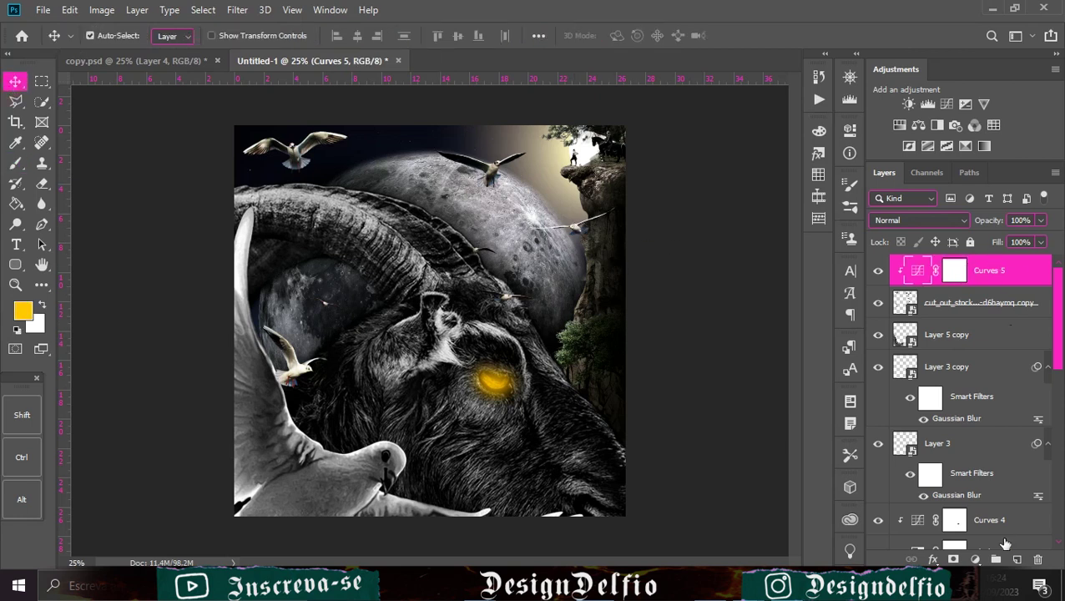
click(1015, 559)
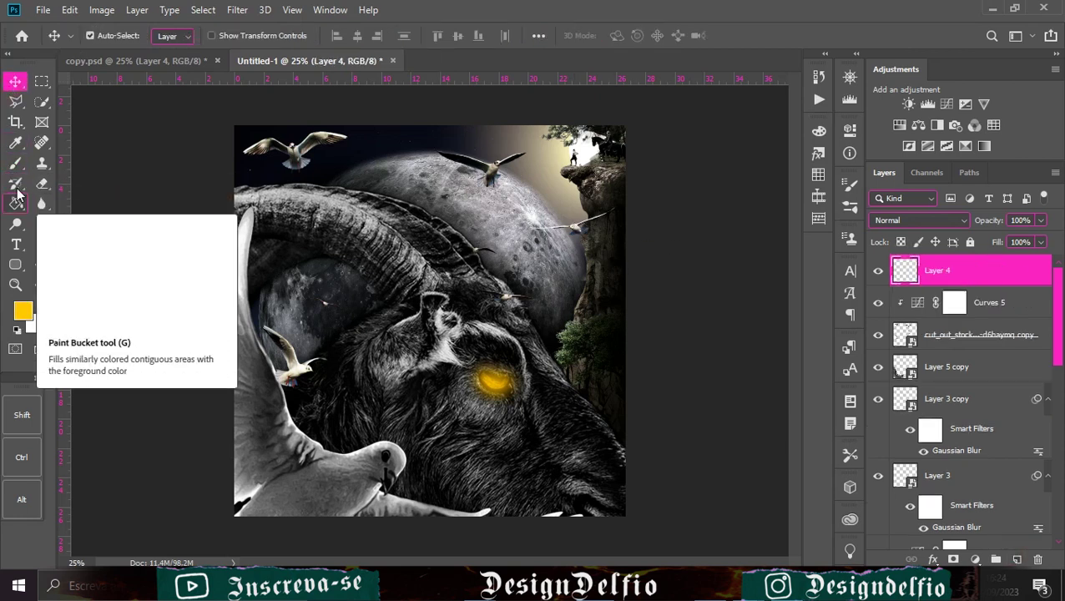
click(17, 245)
click(365, 320)
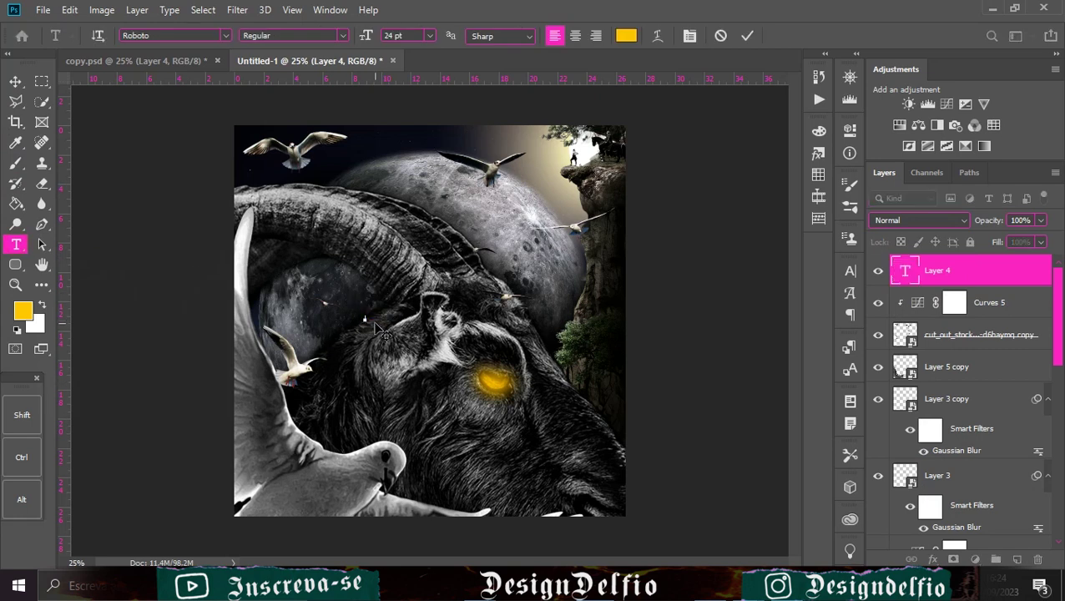
text(CABRA)
click(746, 36)
click(850, 271)
click(797, 264)
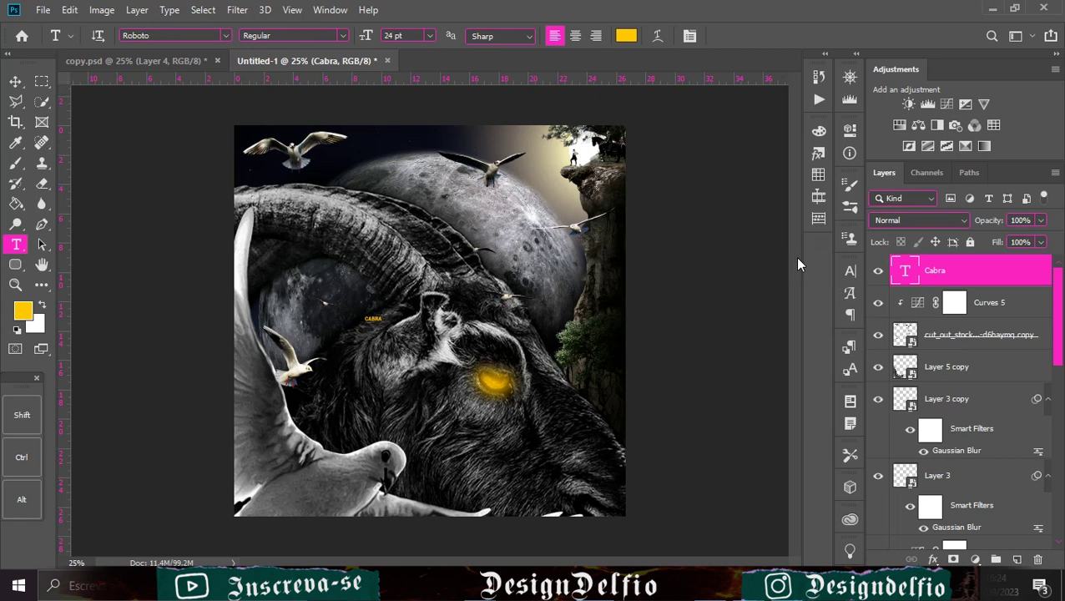
- Scale CABRA up about twelvefold and move it above the goat's eye
key(ctrl+t)
drag(385, 325, 566, 388)
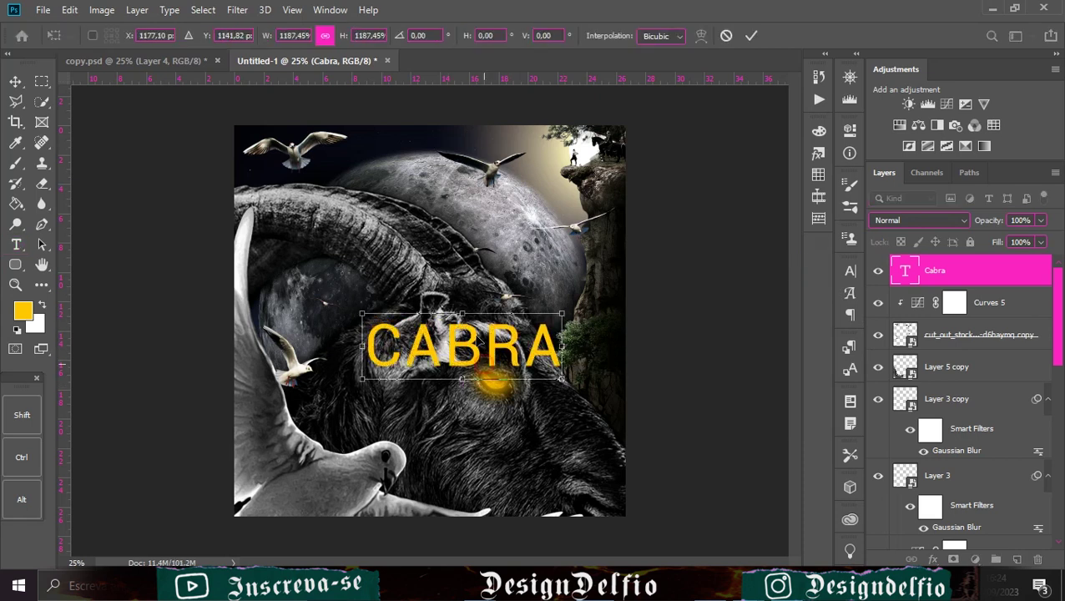
drag(463, 318, 460, 252)
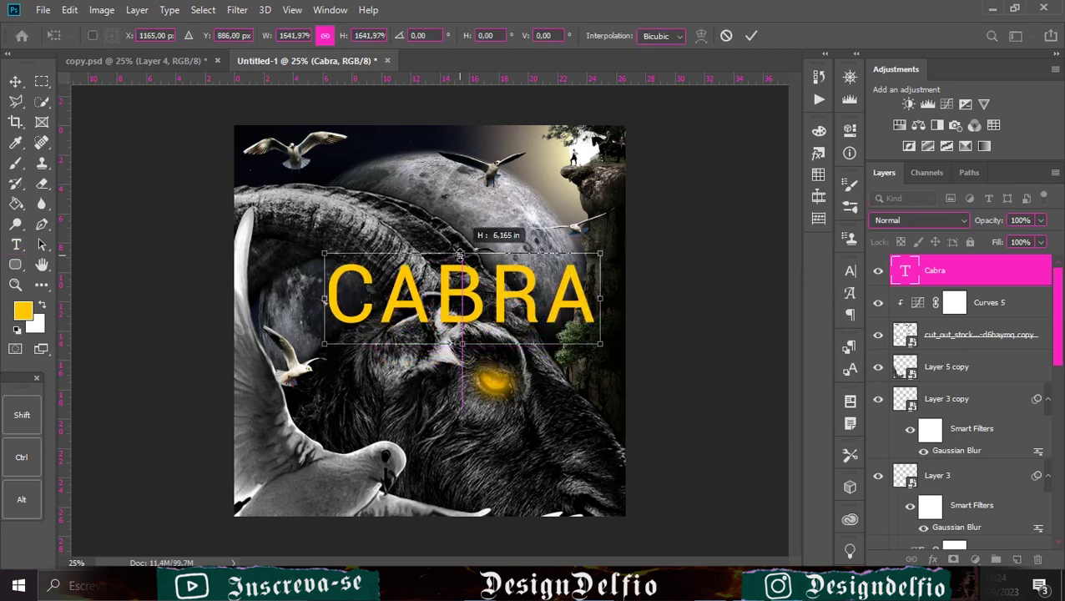
click(752, 36)
click(850, 271)
click(755, 293)
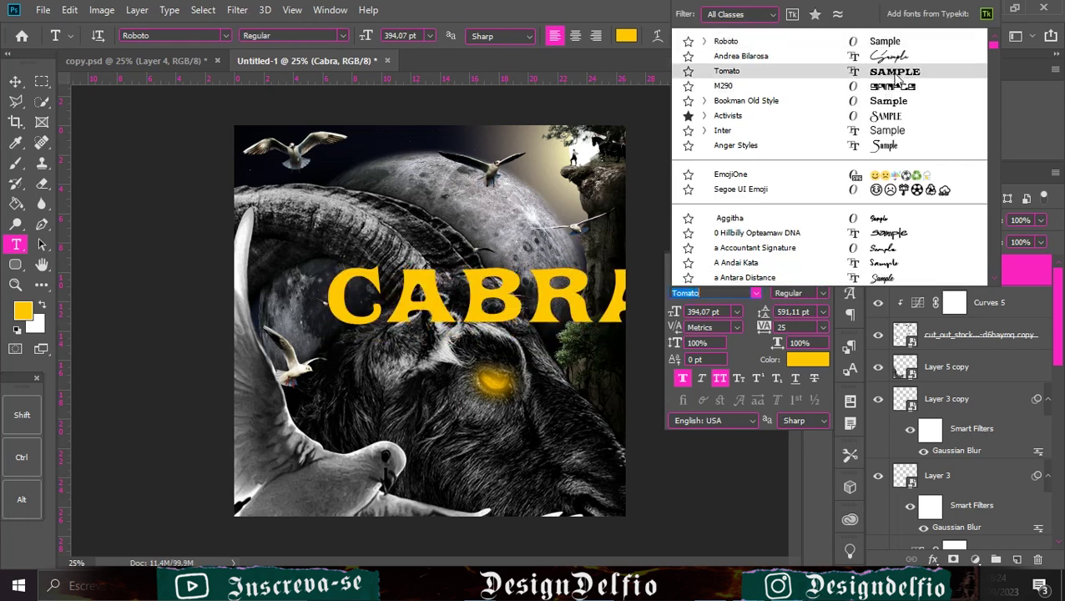
- Set CABRA in Tomato Regular with -100 tracking and shift it left
click(889, 72)
click(15, 81)
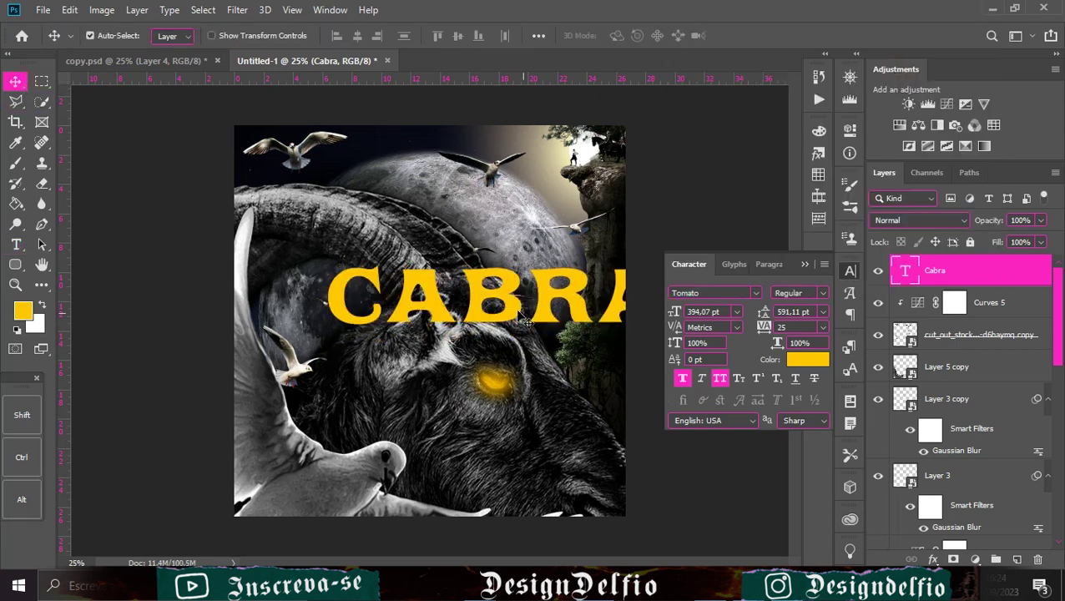
drag(534, 313, 484, 313)
click(823, 327)
click(789, 339)
click(822, 295)
click(822, 300)
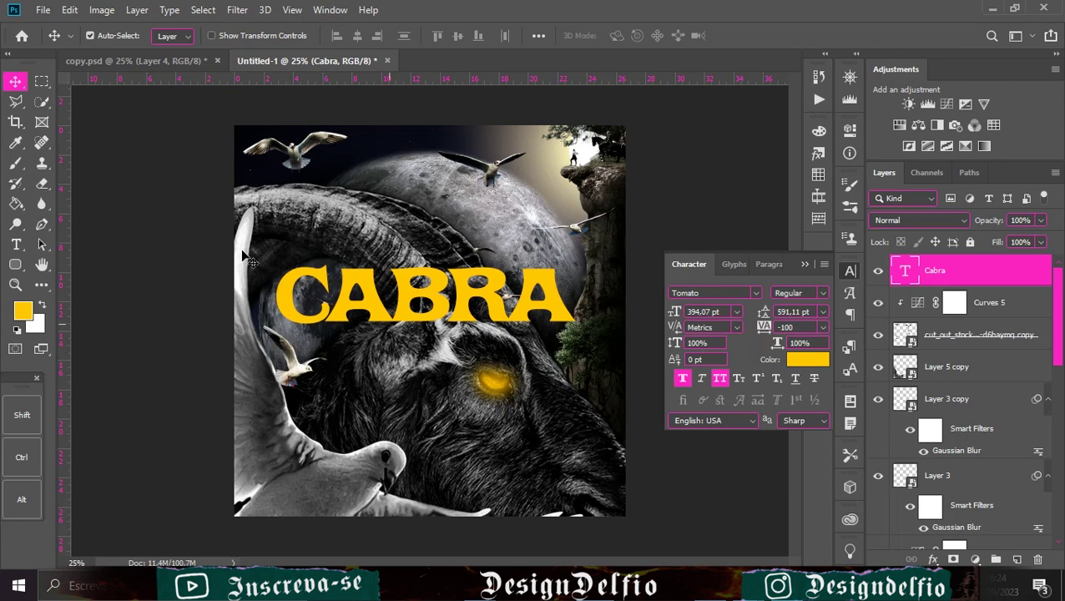
- Narrow CABRA from the left and stretch it taller
key(ctrl+t)
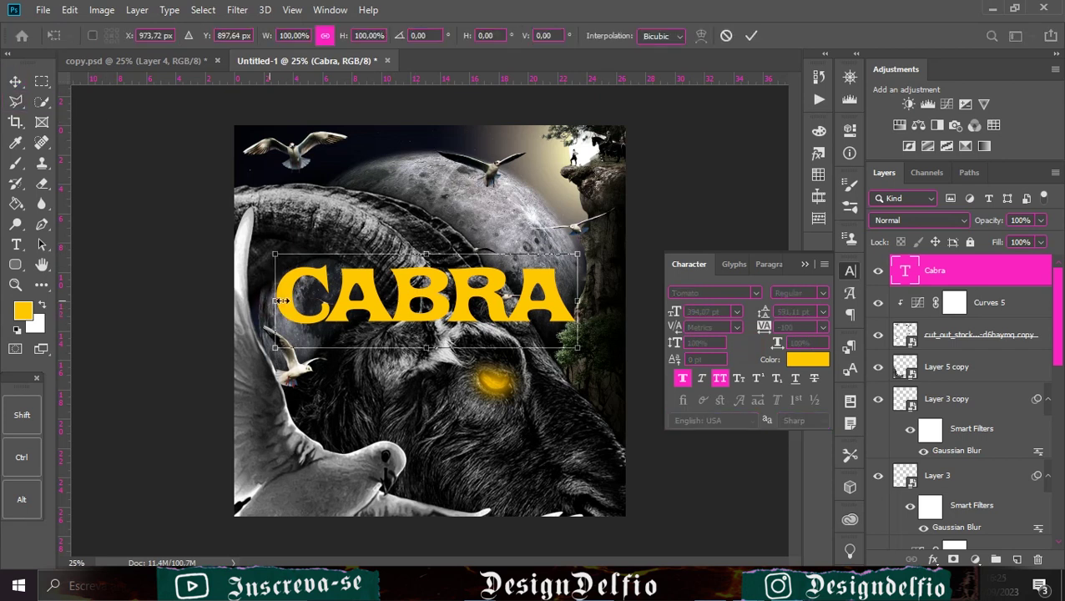
drag(273, 301, 298, 300)
drag(435, 253, 438, 228)
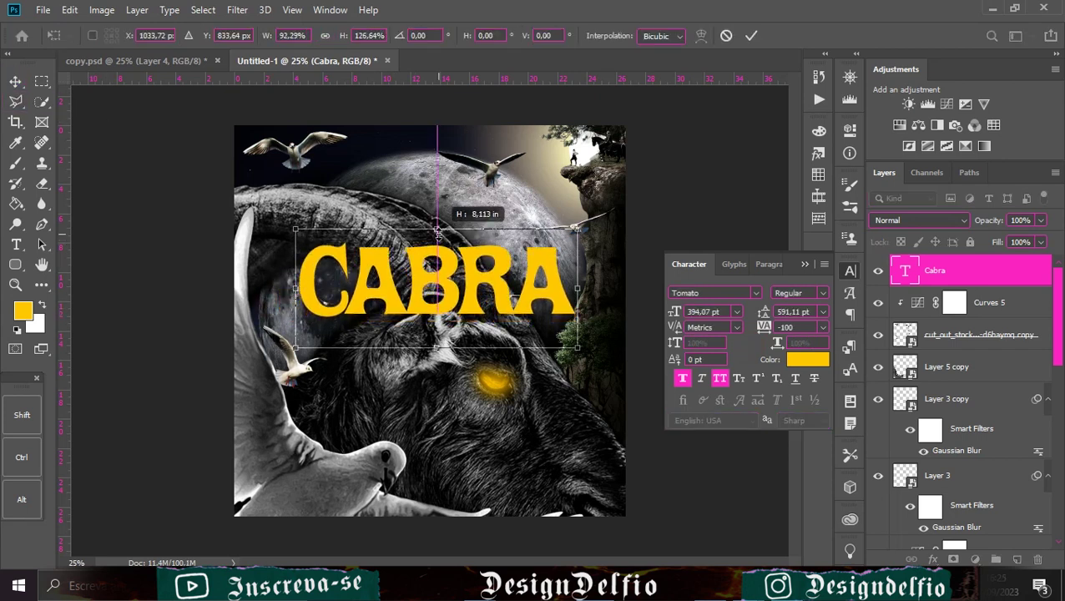
click(751, 35)
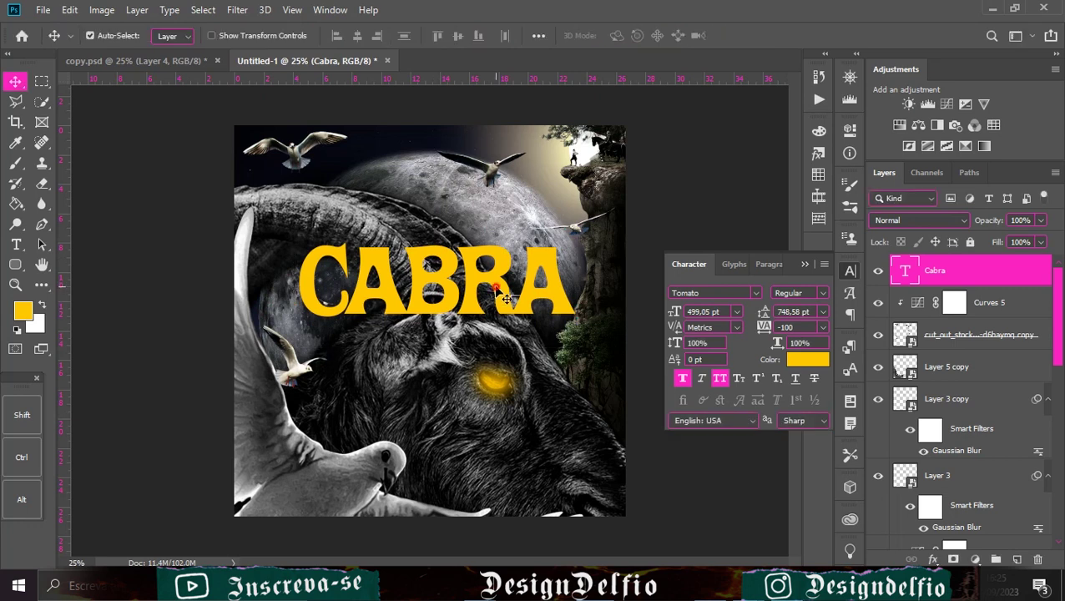
drag(496, 291, 511, 286)
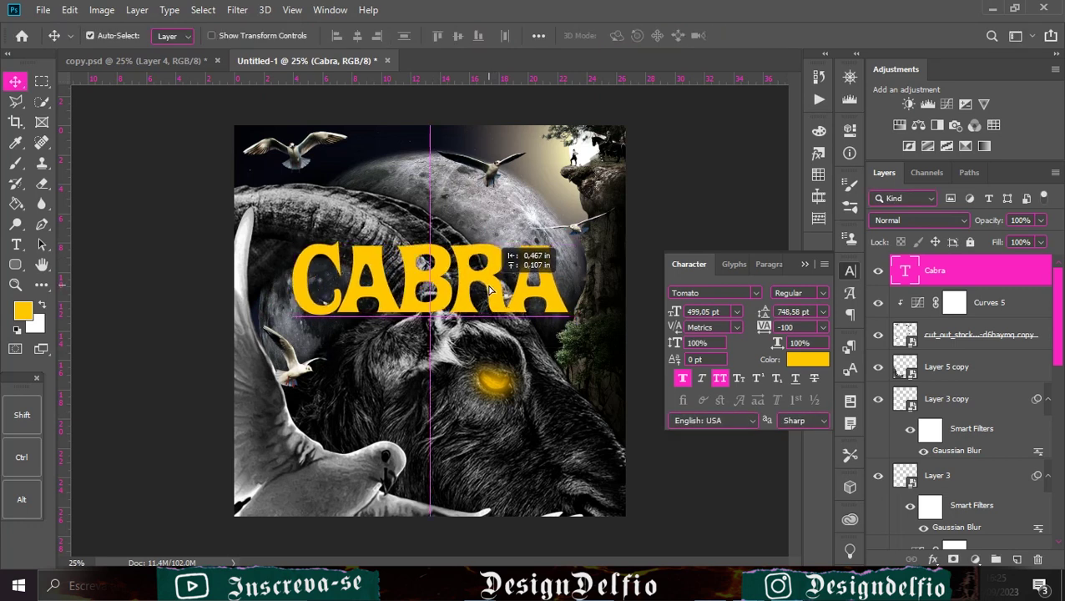
- Scale CABRA down to about 82%, centre it horizontally, and add an empty Layer 4
key(ctrl+t)
drag(437, 227, 445, 255)
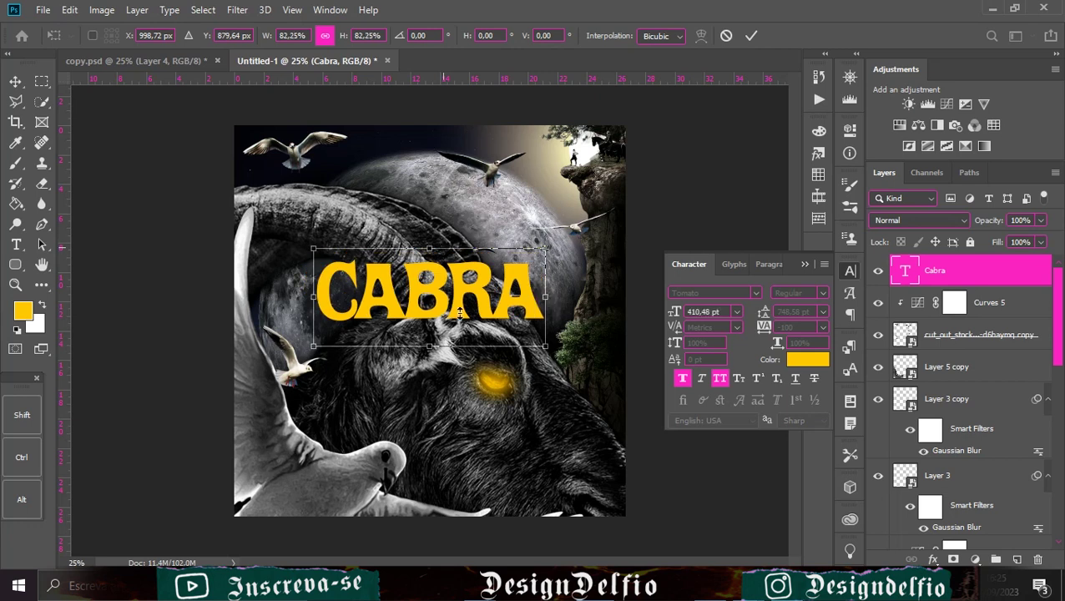
click(749, 36)
click(805, 264)
drag(473, 294, 481, 292)
click(355, 35)
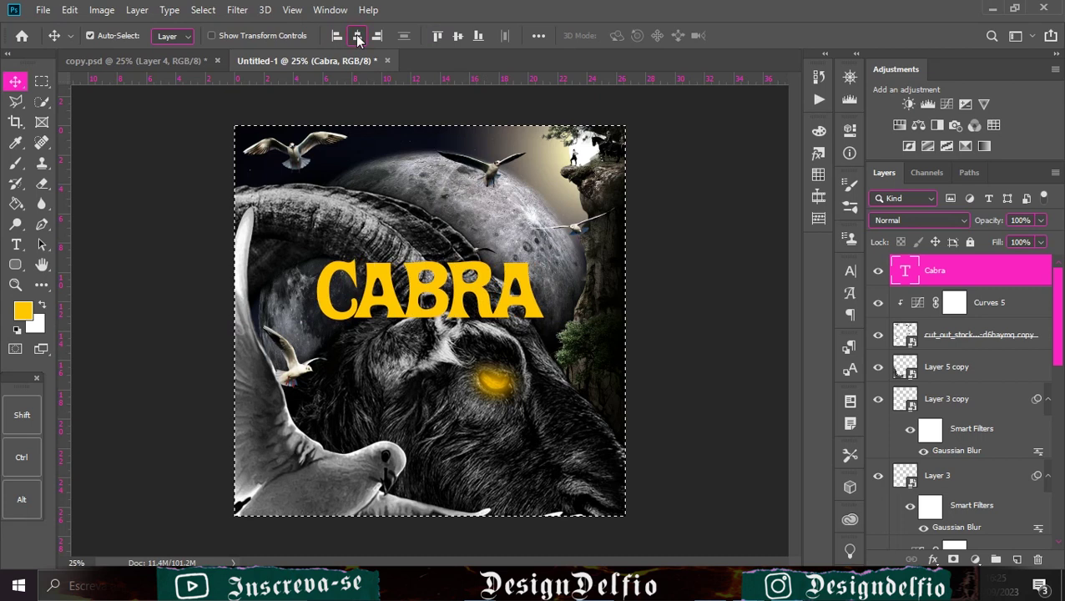
key(ctrl+d)
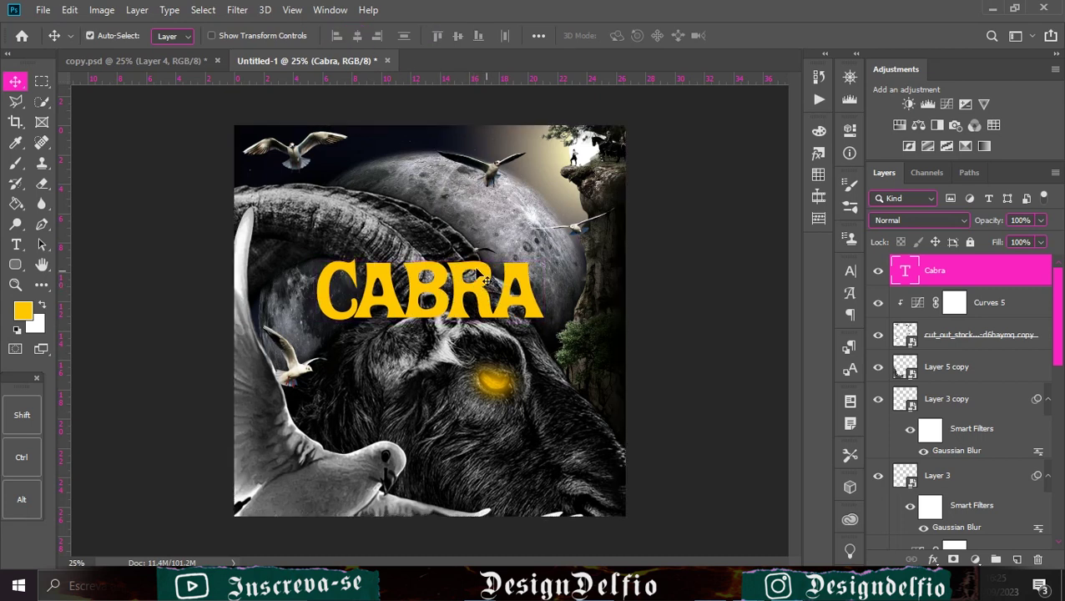
key(ctrl+shift+alt+n)
- Add a new DOMÉSTICA text layer above CABRA and make it white
key(t)
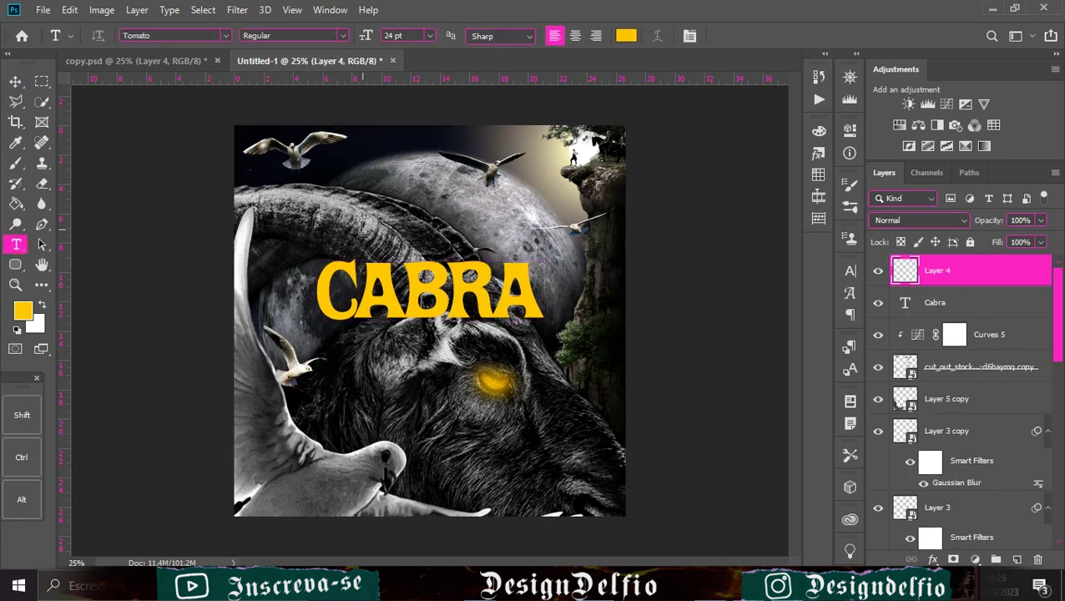
click(362, 225)
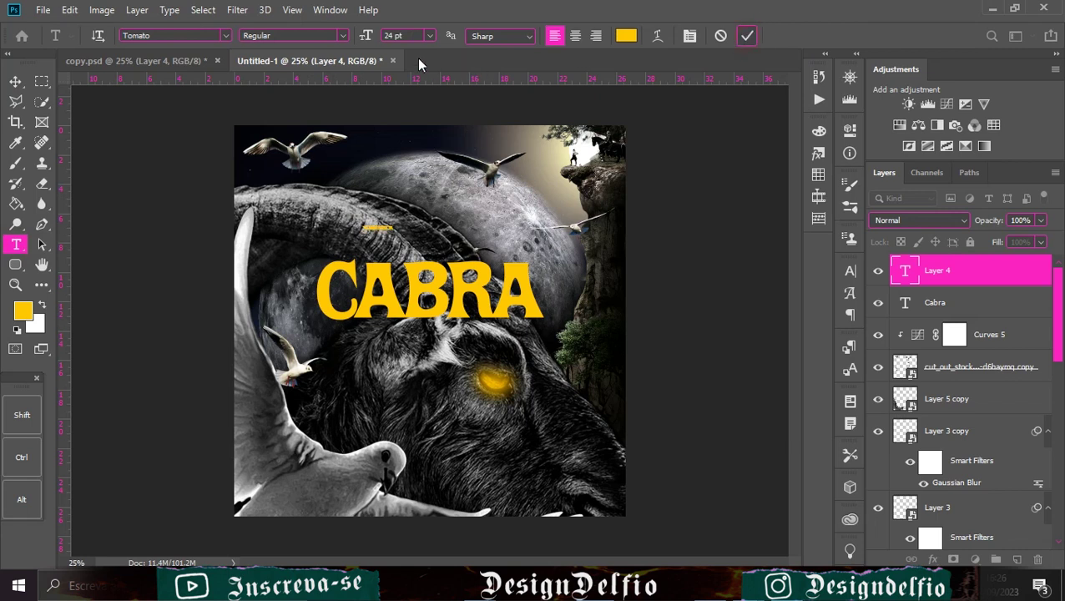
key(ctrl+Return)
click(627, 35)
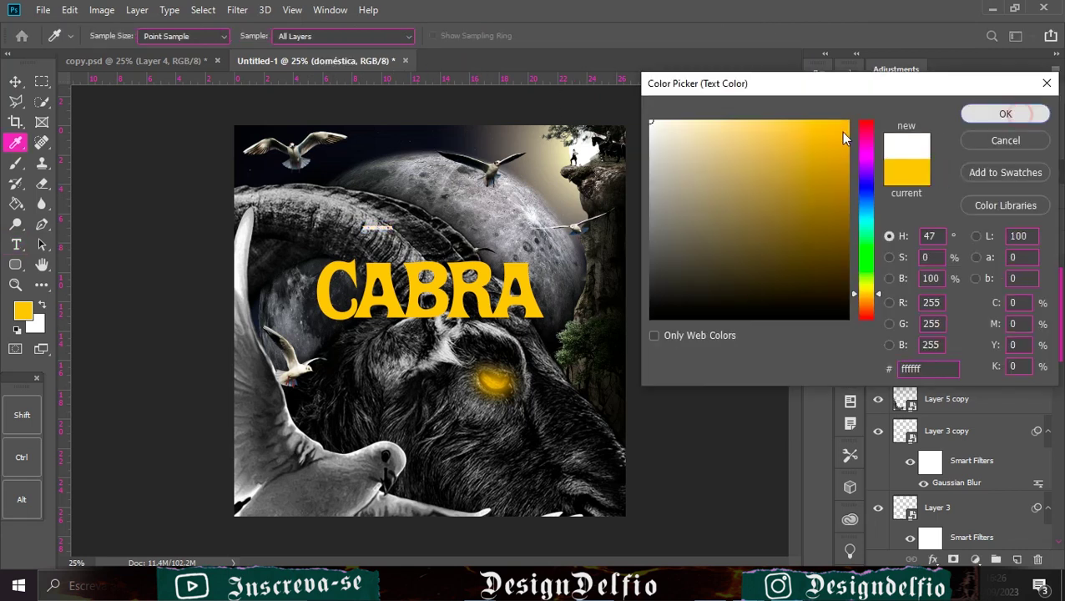
key(Return)
- Scale DOMÉSTICA up to about 466% and nudge it above CABRA
key(ctrl+t)
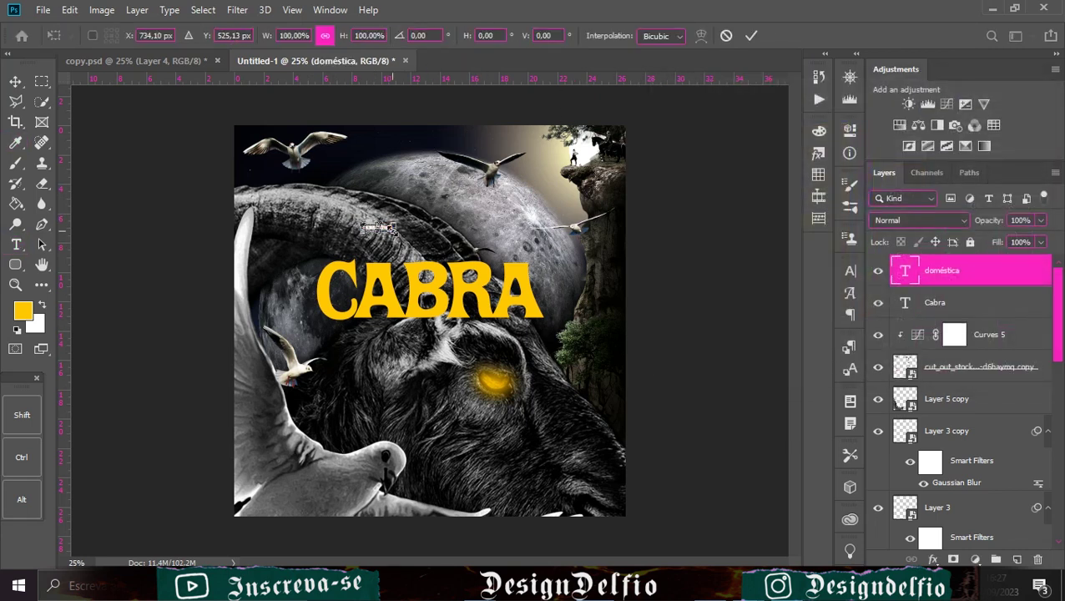
drag(408, 234, 501, 296)
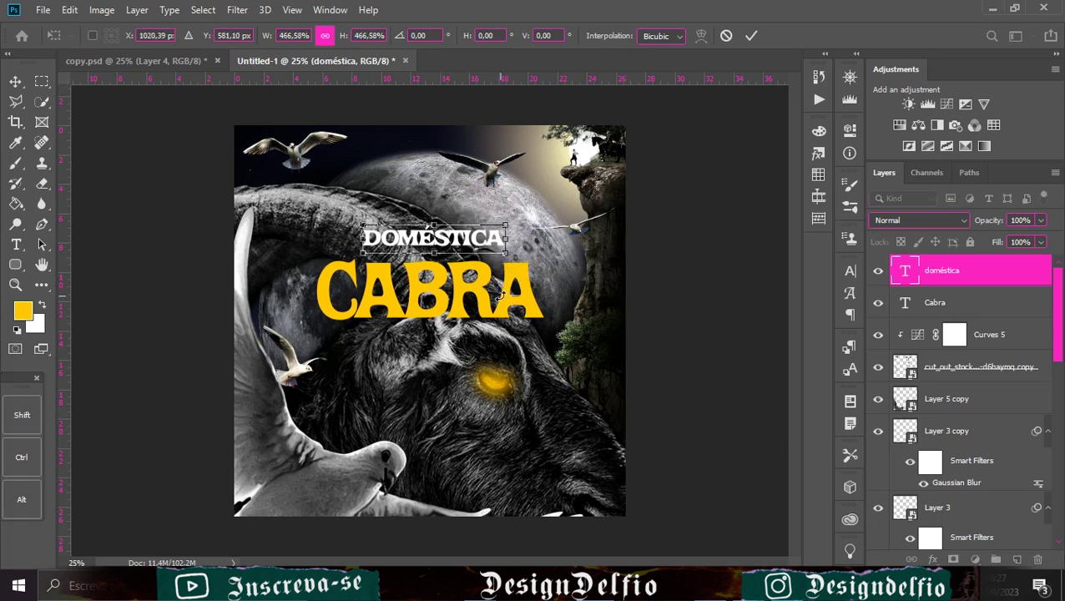
click(752, 35)
key(v)
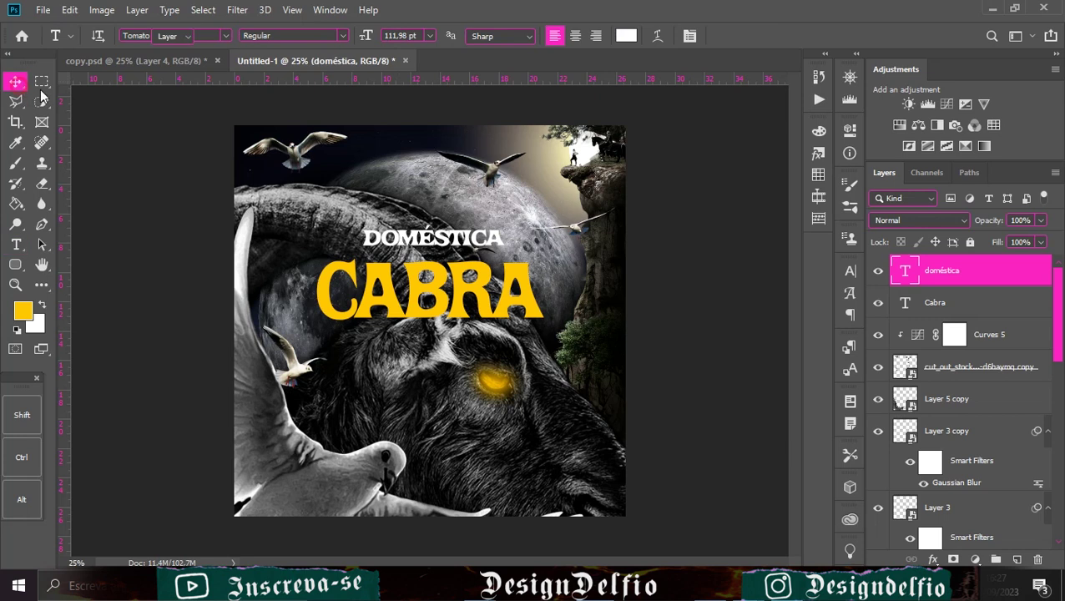
drag(477, 252, 465, 263)
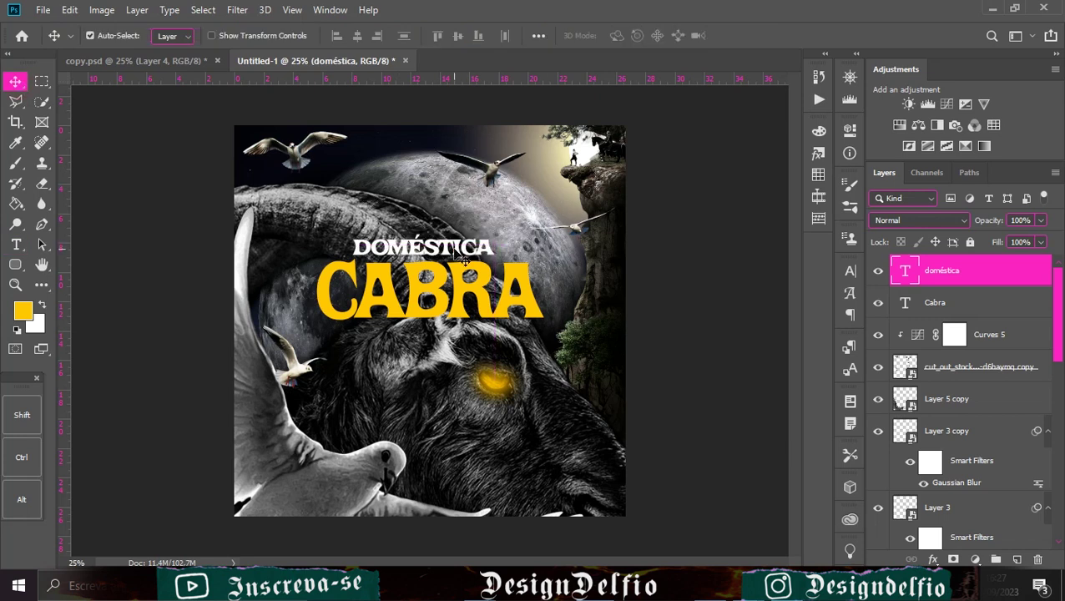
- Set the text in Andrea Bilarosa, lowercase with Small Caps, raised about 33 px
click(851, 272)
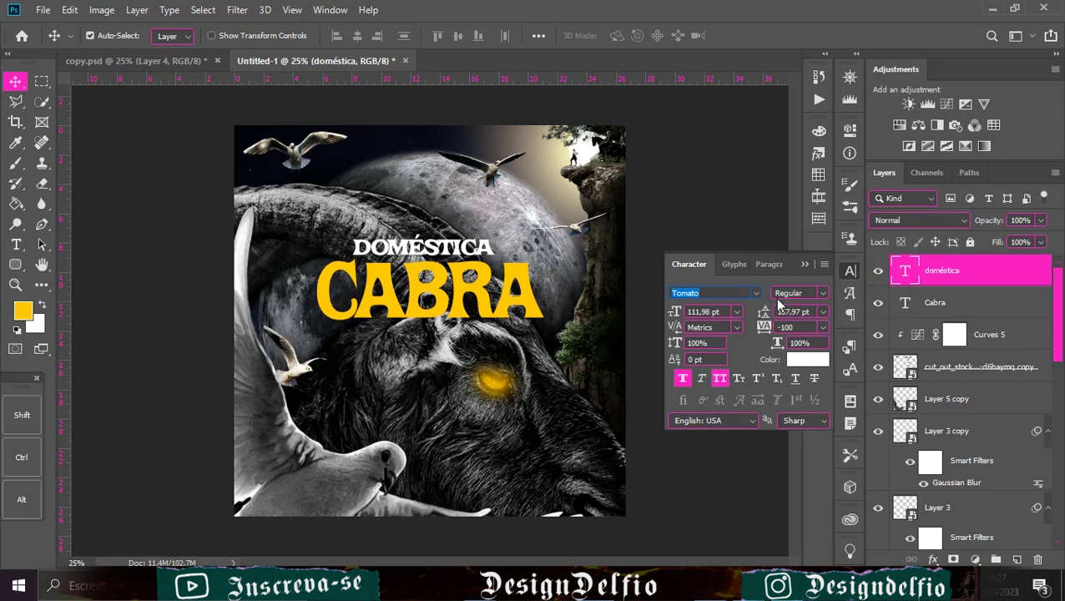
click(720, 378)
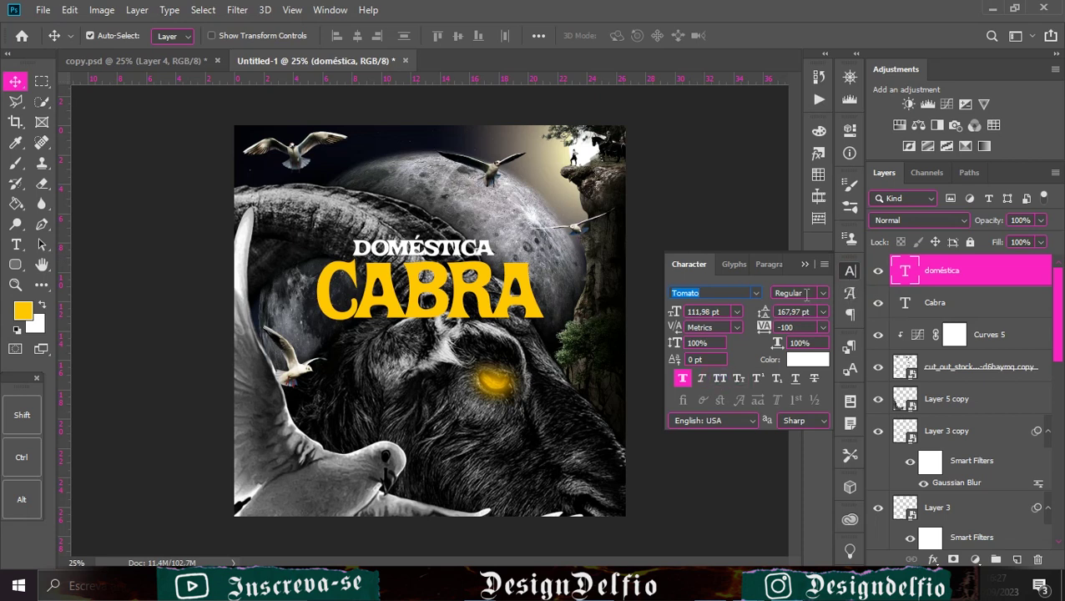
click(756, 293)
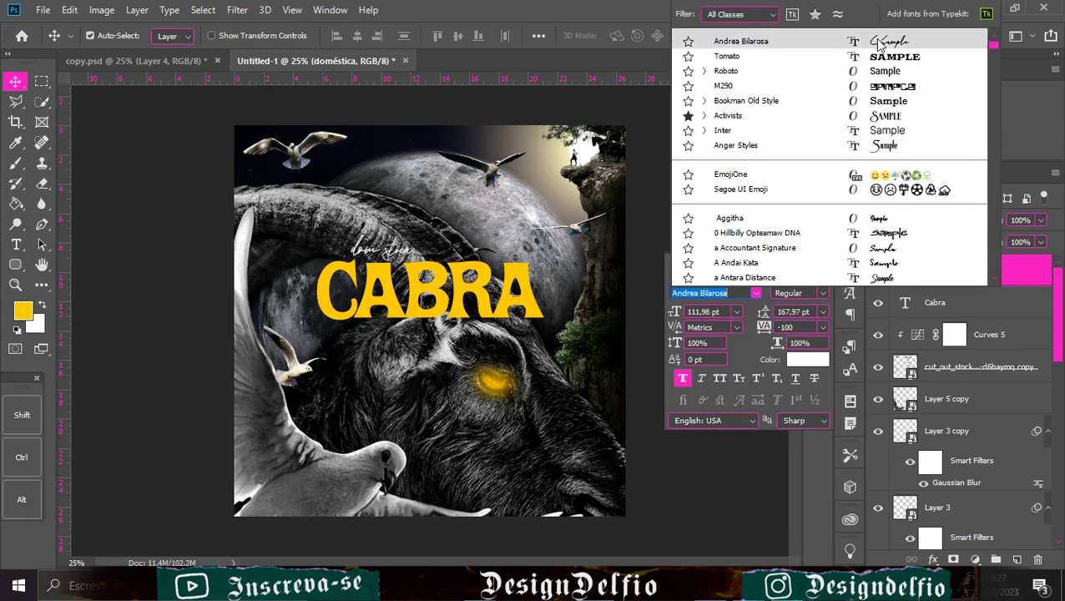
click(879, 43)
click(720, 379)
drag(474, 250, 474, 223)
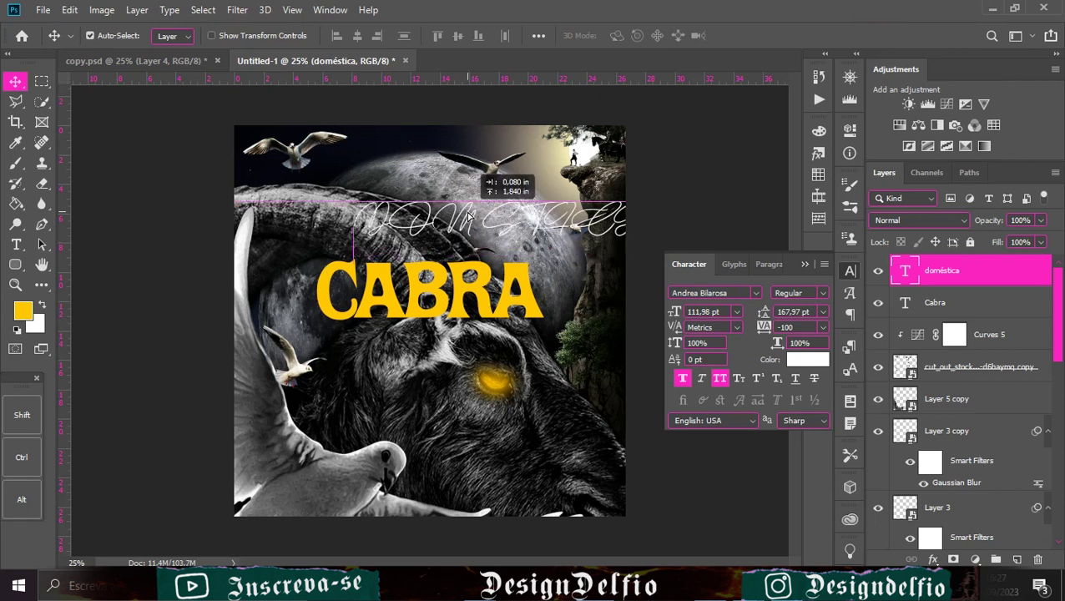
key(ctrl+shift+k)
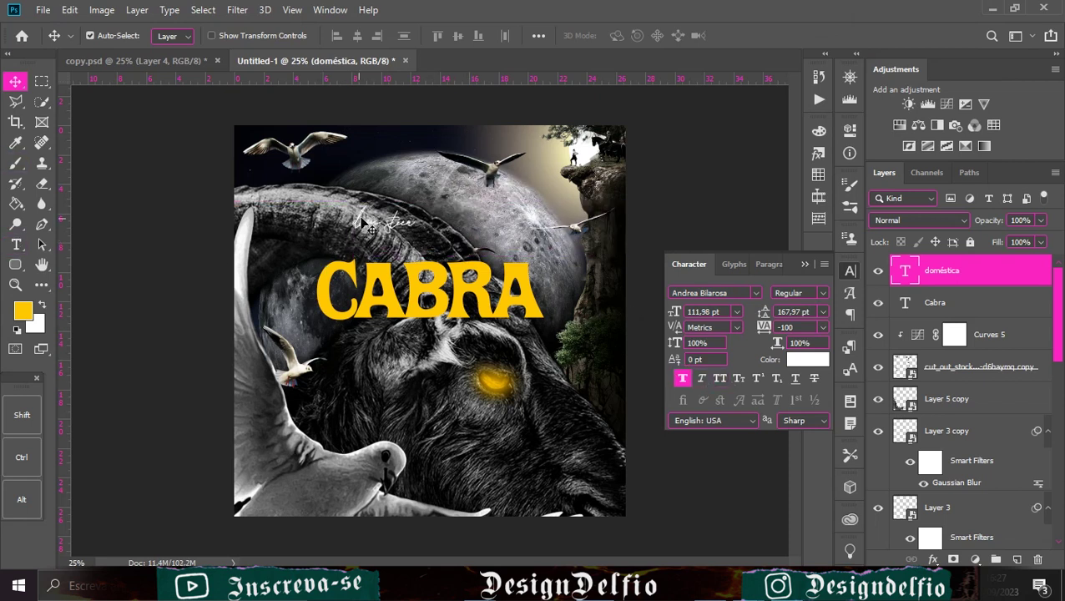
click(16, 243)
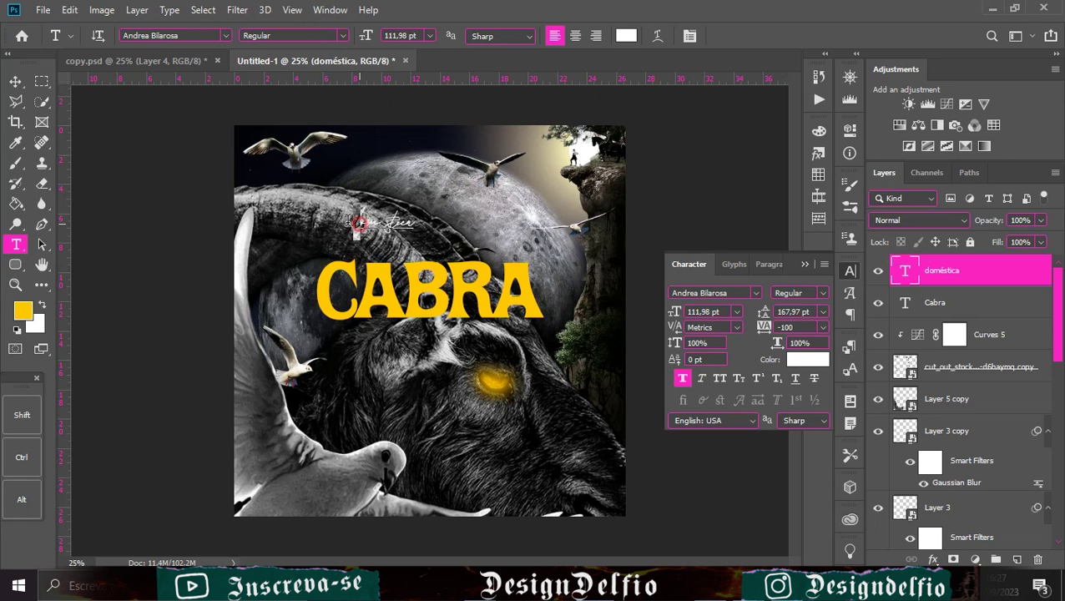
click(719, 378)
click(746, 36)
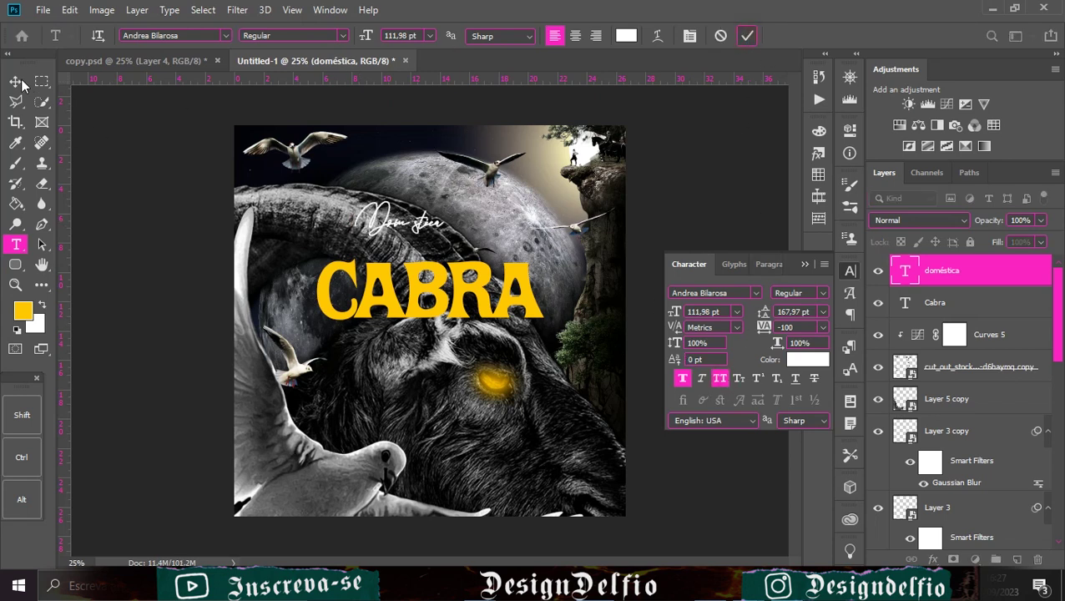
key(v)
- Enlarge the doméstica script to about 193% and move it down over CABRA
key(ctrl+t)
drag(452, 220, 528, 220)
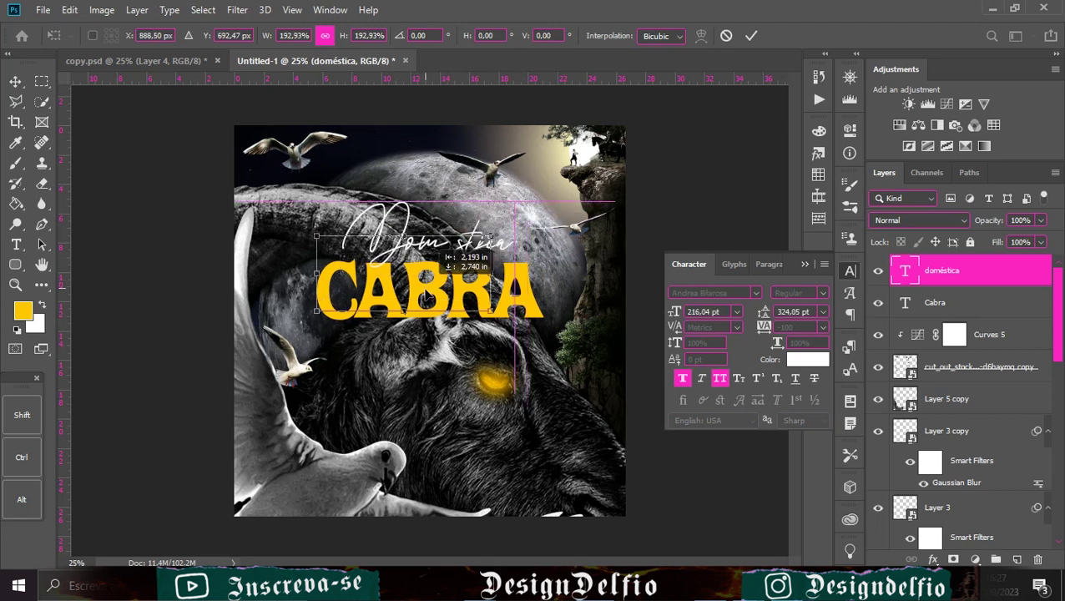
drag(460, 240, 429, 305)
drag(494, 284, 505, 295)
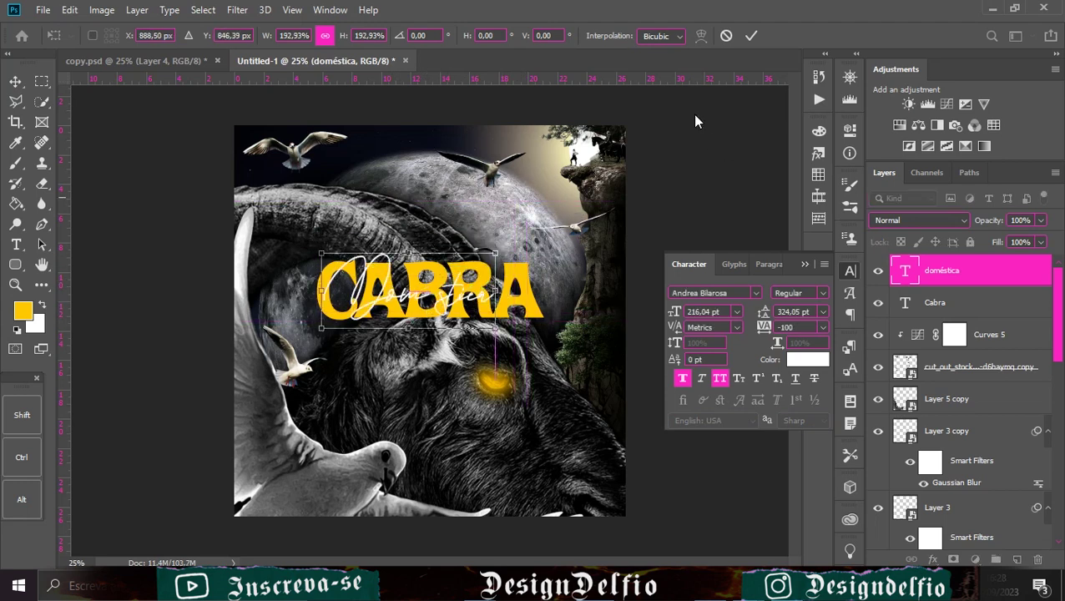
click(751, 36)
- Set doméstica's tracking to 100 after trying 50, 75 and 200
click(823, 327)
click(823, 327)
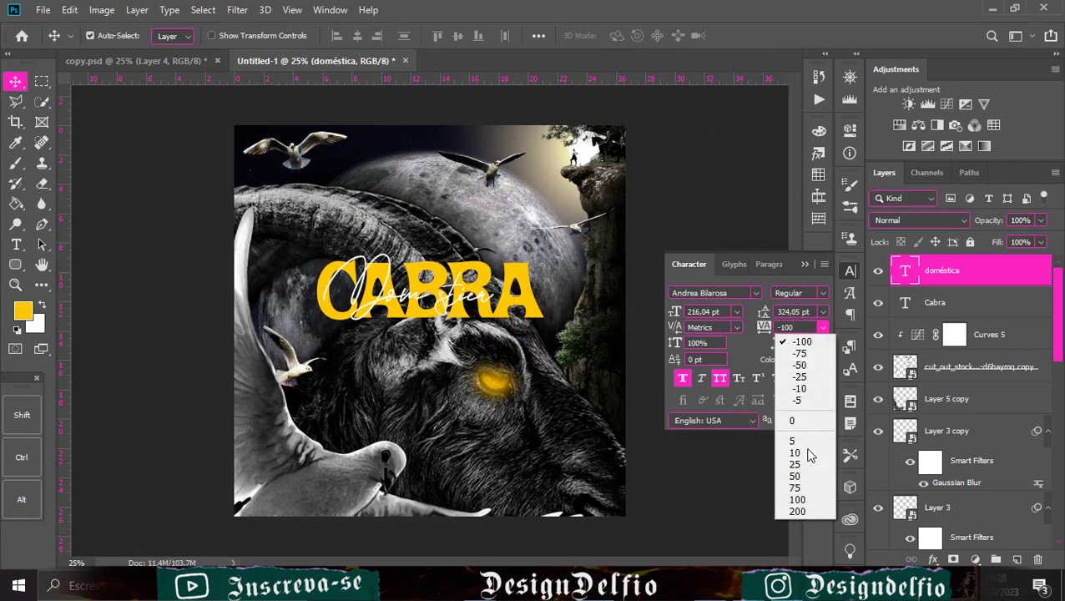
click(807, 477)
click(823, 327)
click(806, 492)
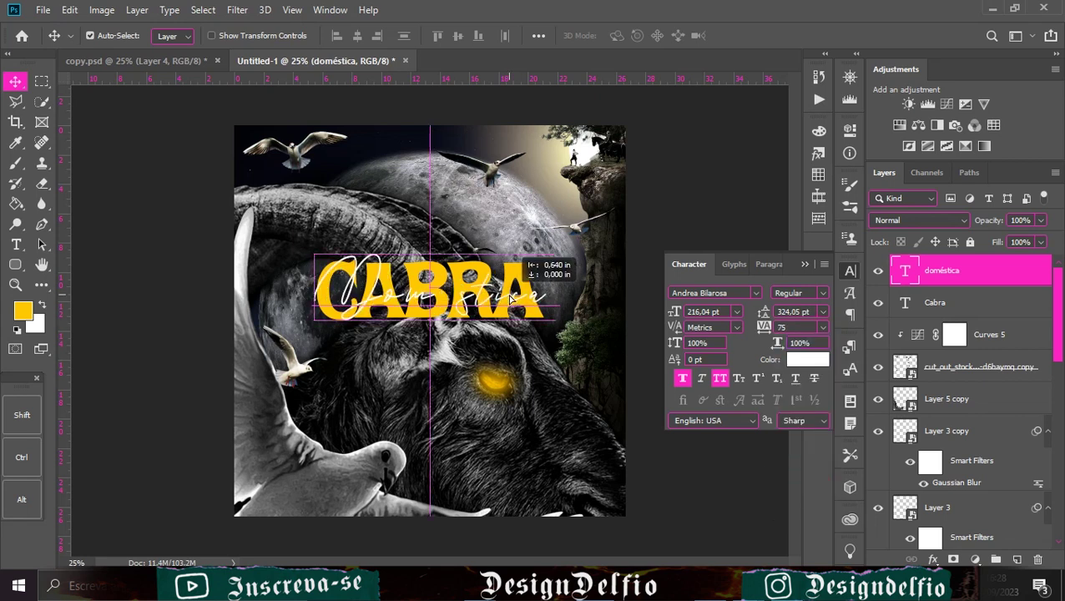
click(823, 327)
click(817, 512)
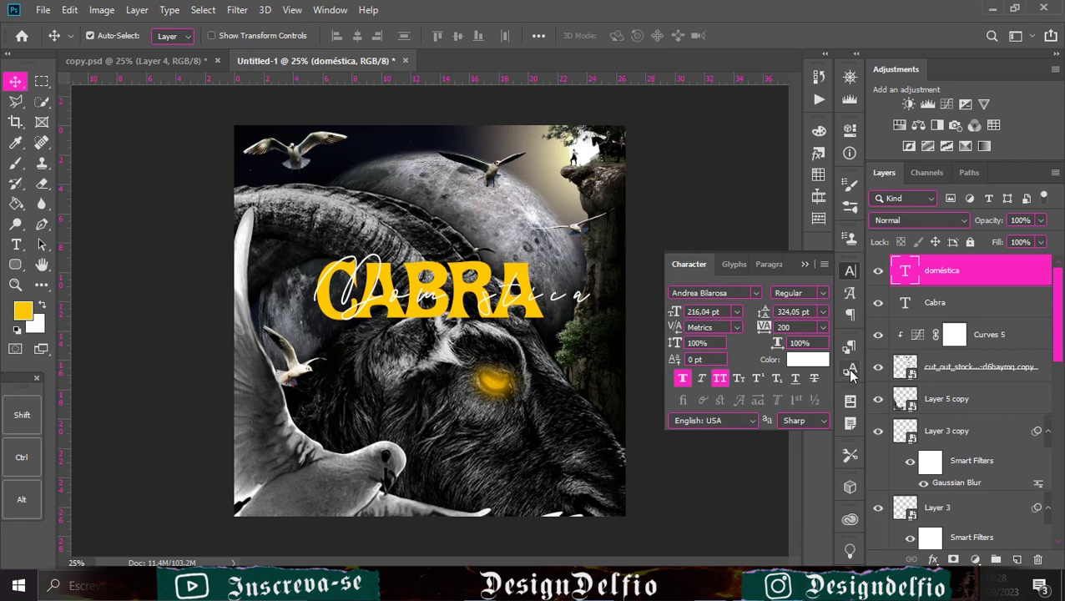
click(825, 328)
click(807, 503)
- Widen doméstica slightly and move it lower across CABRA
drag(523, 299, 582, 296)
key(ctrl+t)
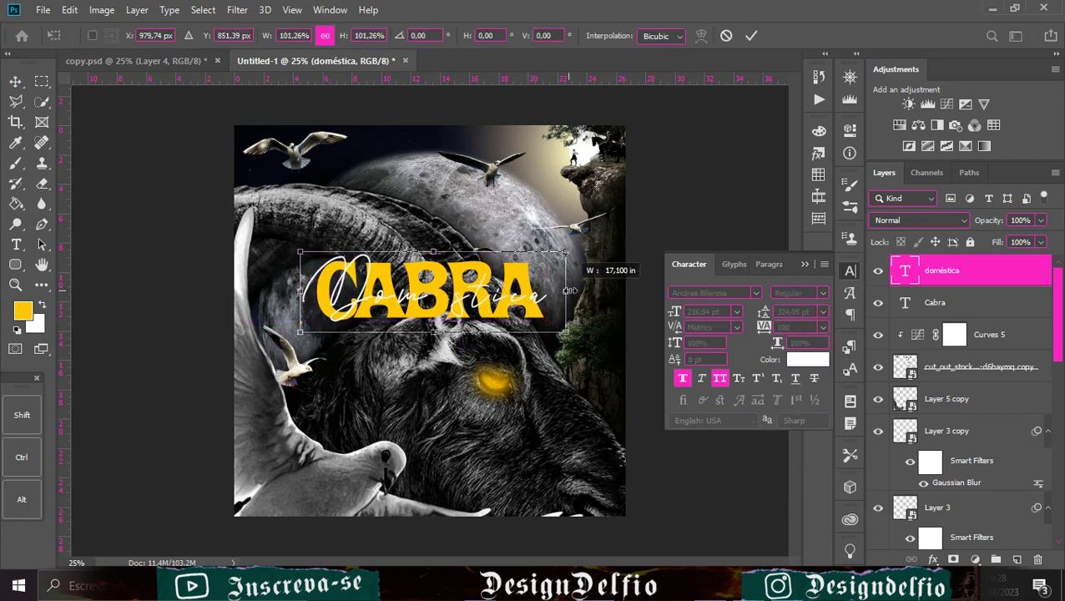
drag(480, 276, 464, 276)
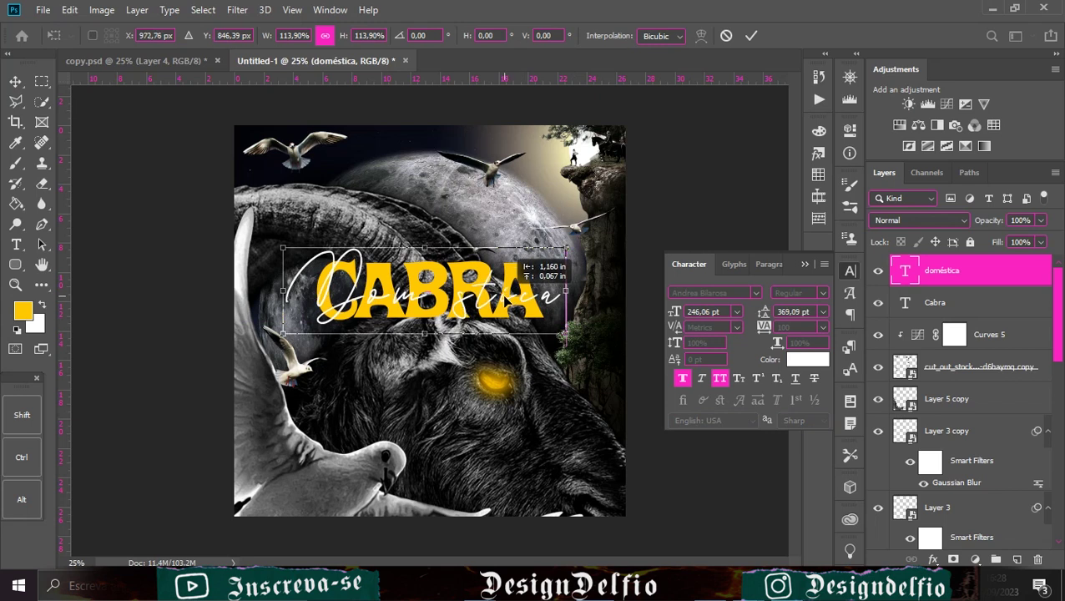
click(751, 35)
drag(549, 309, 558, 332)
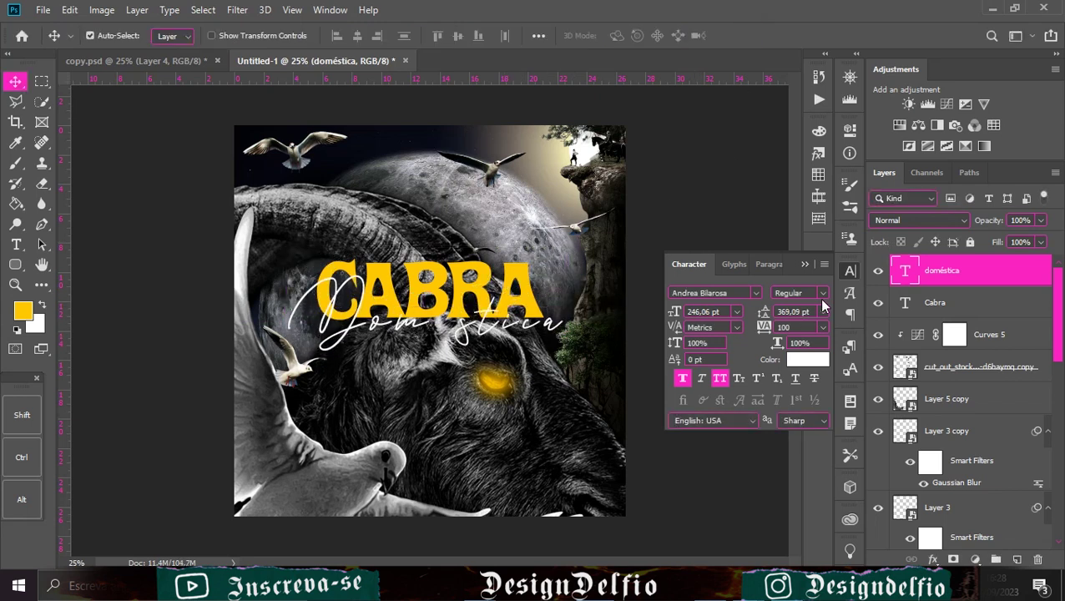
- Centre doméstica and the Cabra layer horizontally on the canvas, then deselect
click(803, 265)
key(ctrl)
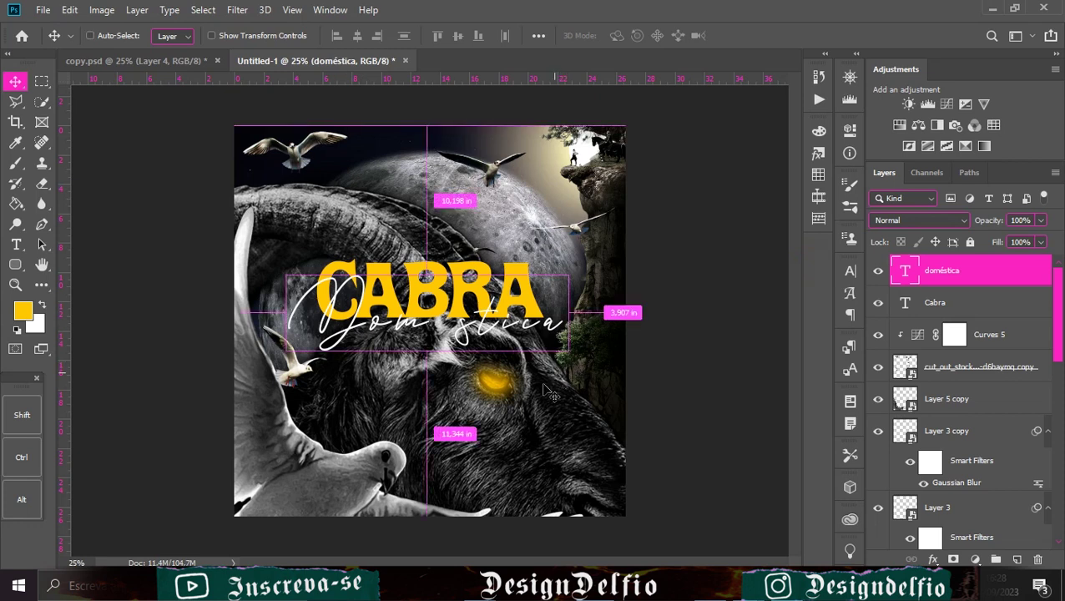
key(ctrl+a)
click(358, 36)
click(935, 302)
click(357, 36)
key(ctrl+d)
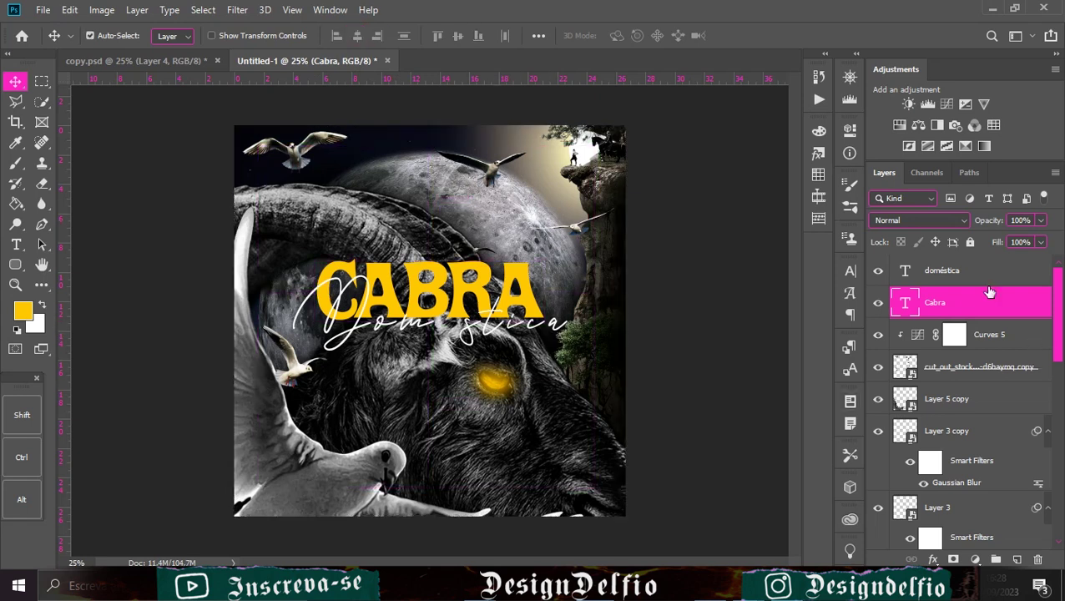
- Paste a three-line LÍNGUA, VIGIAR, EDITAR list left of the goat's eye
ctrl+click(941, 270)
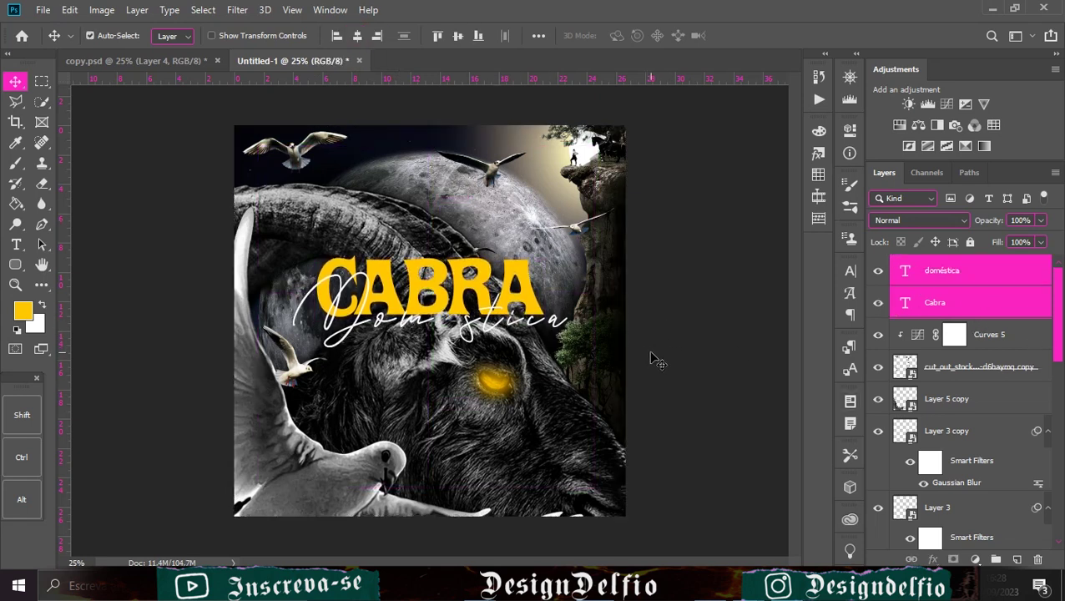
click(993, 278)
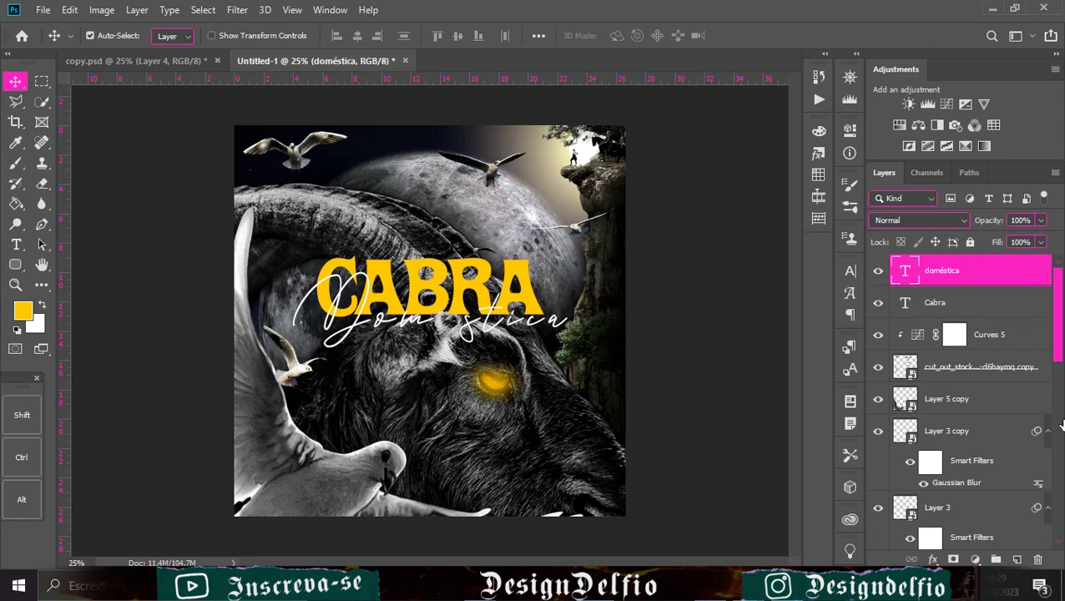
click(1018, 561)
key(t)
click(390, 396)
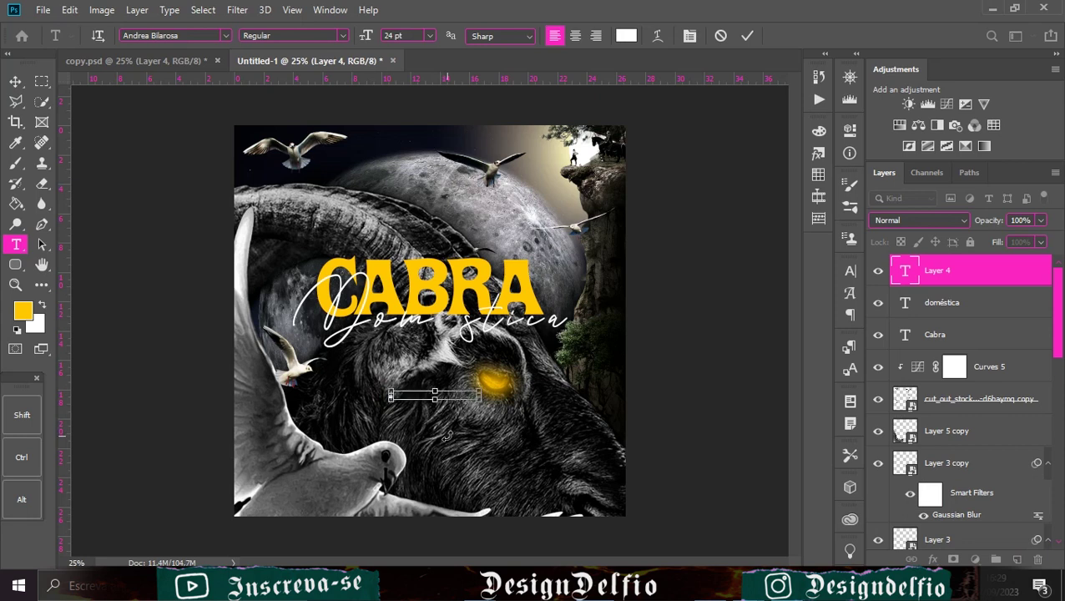
key(ctrl+v)
click(747, 36)
- Set the word list in Roboto and move it about 85 px left
click(851, 272)
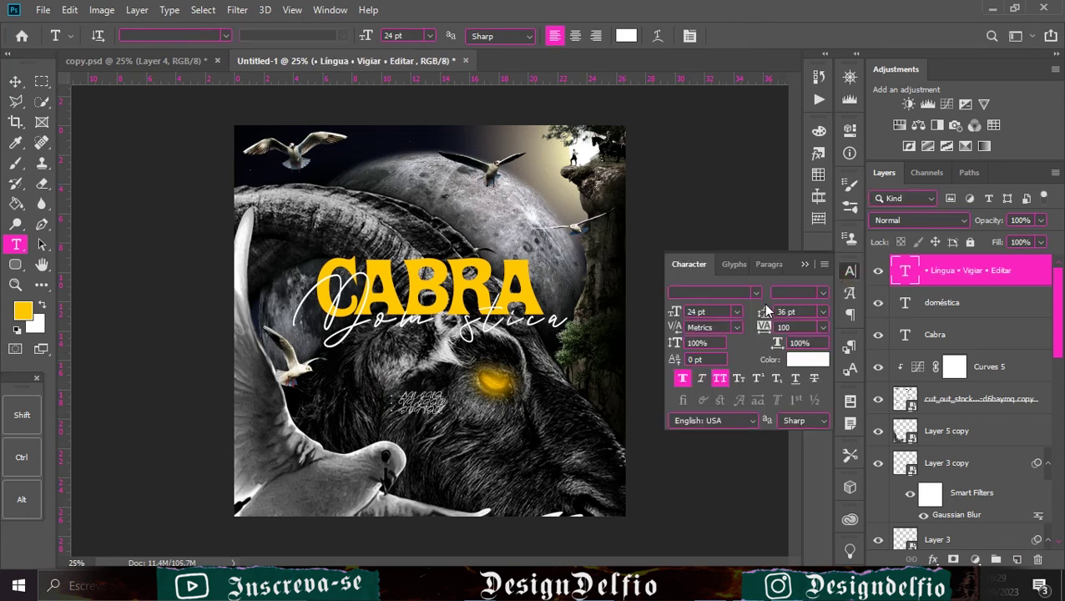
click(756, 293)
click(726, 71)
key(v)
drag(404, 424, 333, 424)
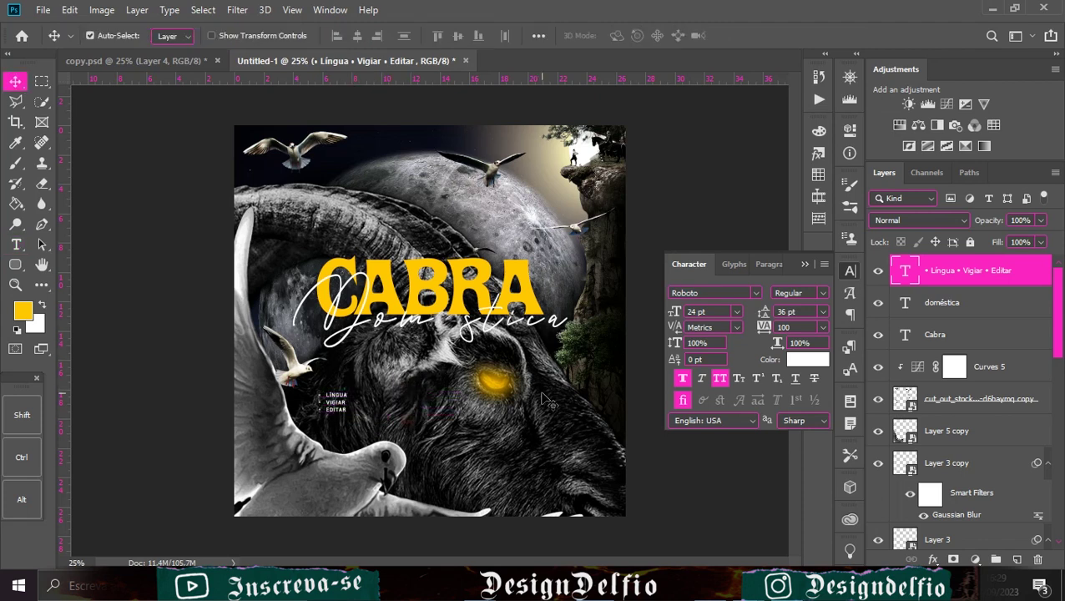
click(802, 264)
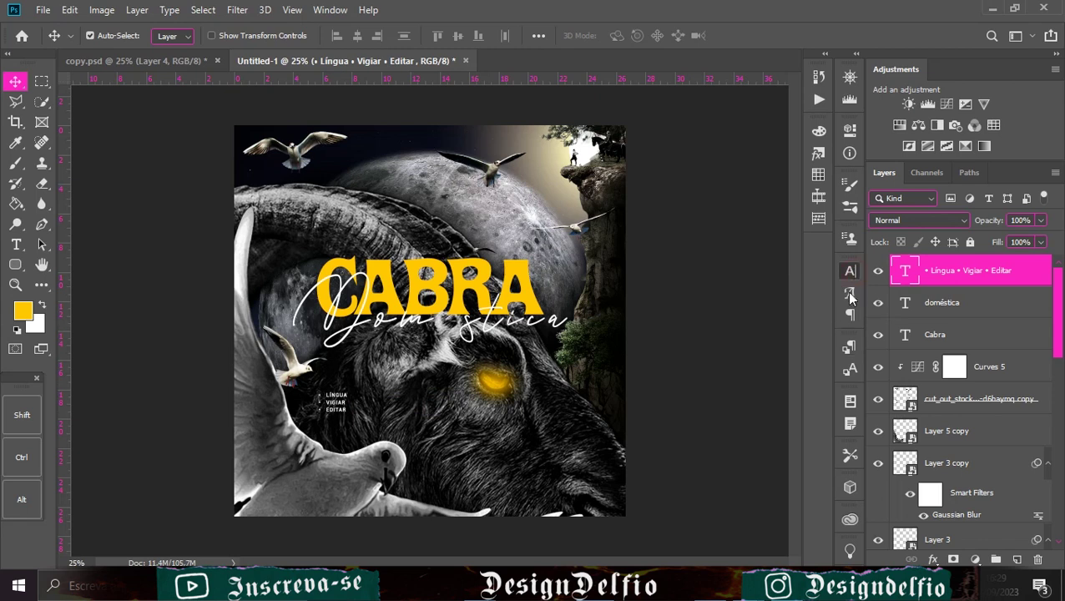
- Toggle the list's All Caps and italic options, then add empty Layer 4
click(849, 292)
click(711, 378)
click(705, 376)
click(805, 264)
key(ctrl+z)
click(1017, 559)
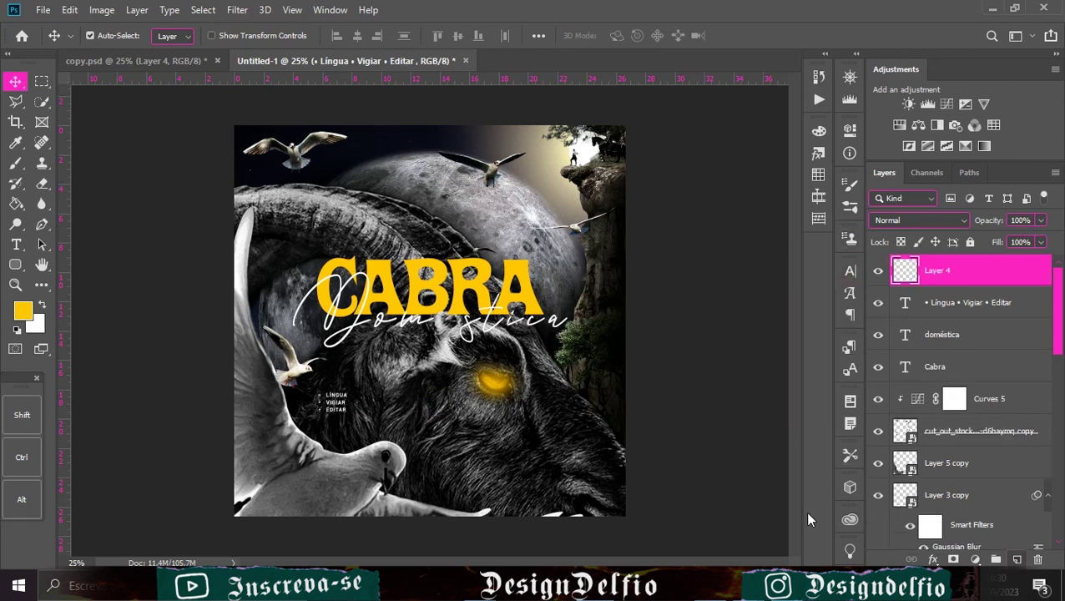
- Paste the goat description text near the cover's bottom and move it up-left
click(16, 203)
click(16, 244)
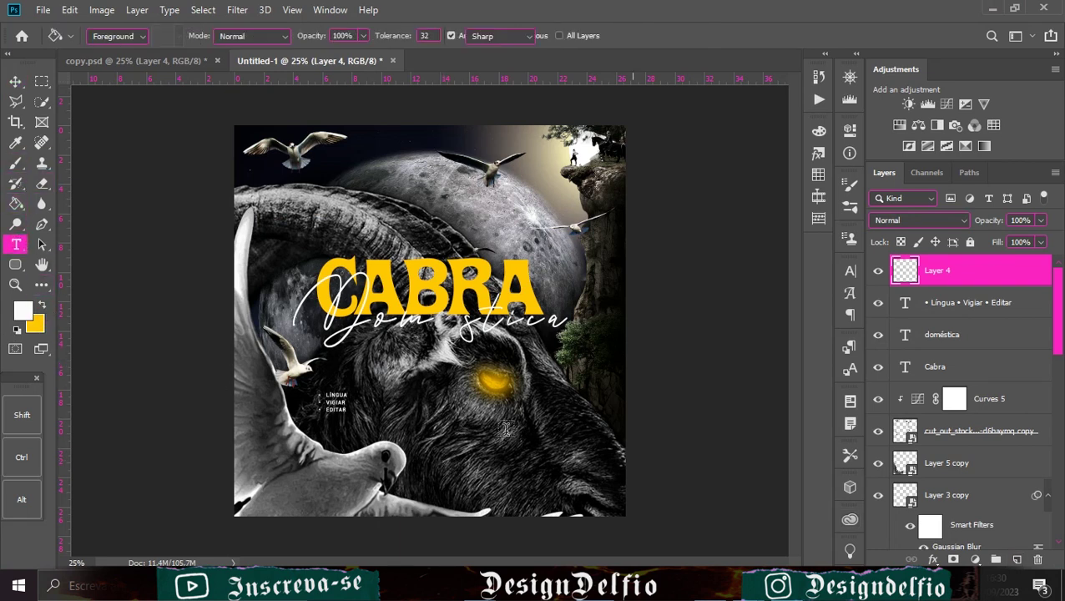
click(491, 483)
key(ctrl+v)
click(747, 36)
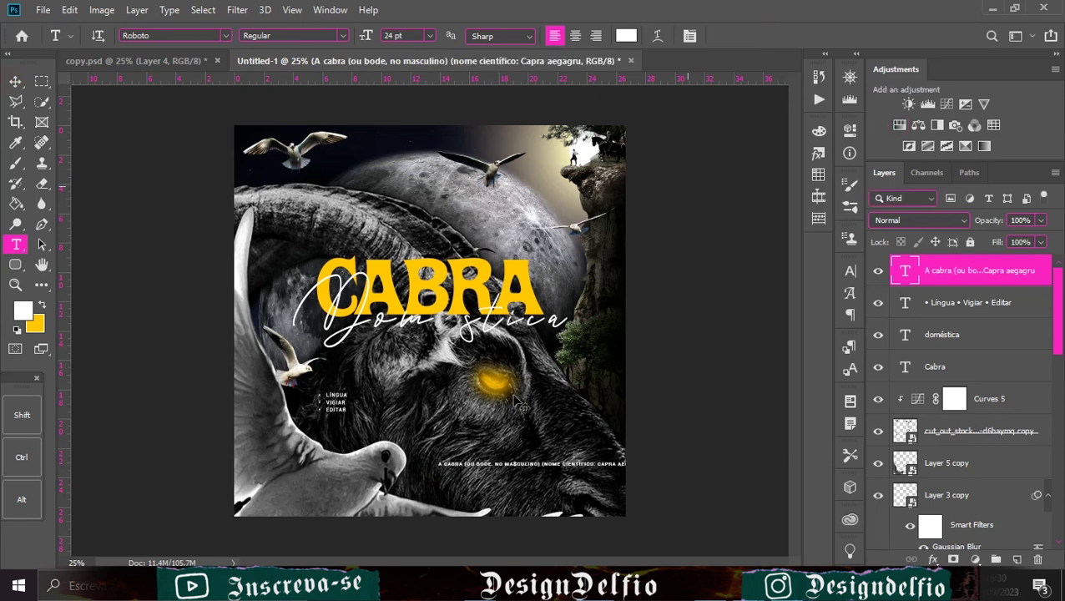
key(v)
drag(597, 474, 509, 432)
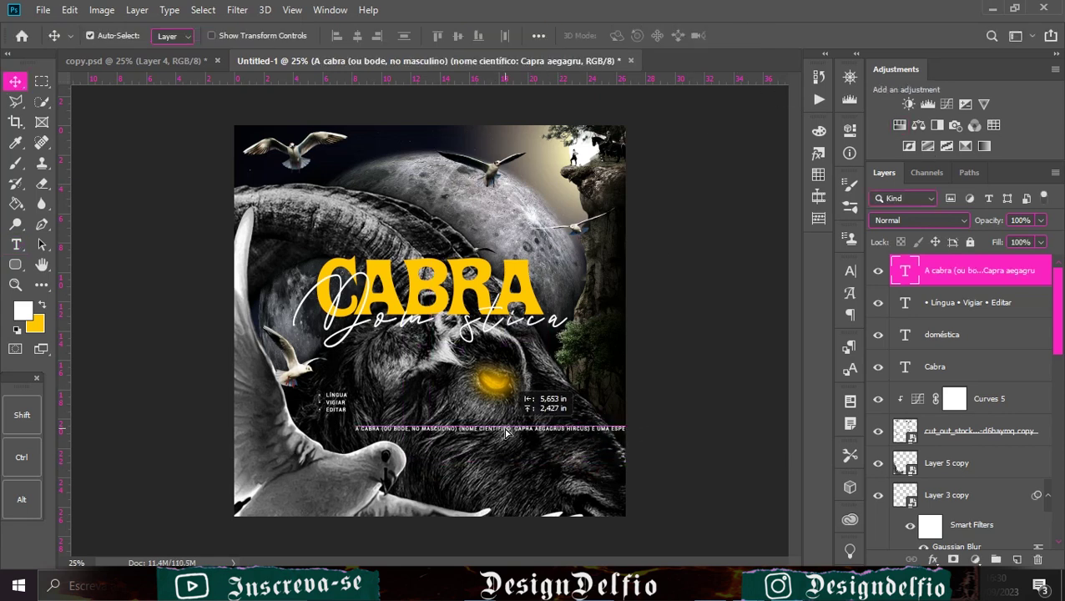
- Switch the description to mixed case and break its line after 'hircus)'
key(ctrl+plus)
key(ctrl+plus)
key(ctrl+plus)
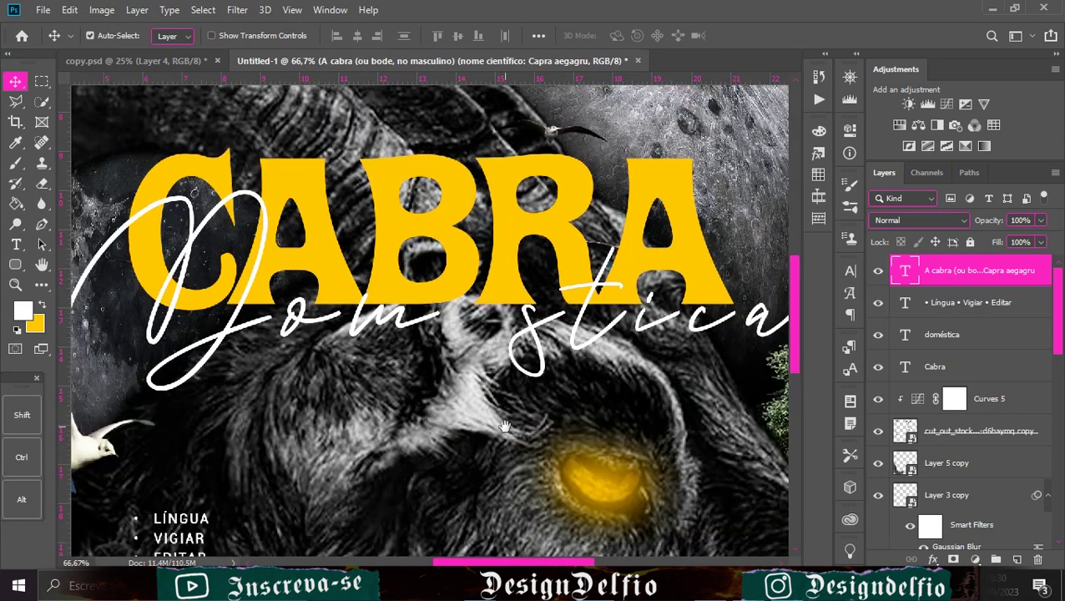
drag(502, 423, 234, 192)
drag(406, 421, 602, 392)
key(ctrl+r)
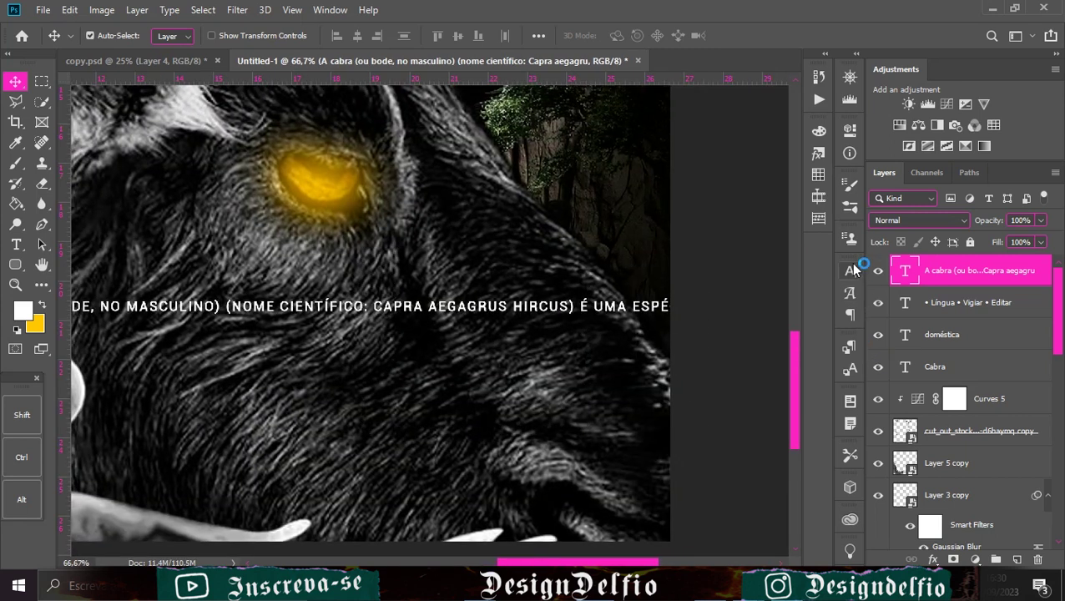
click(851, 270)
click(683, 378)
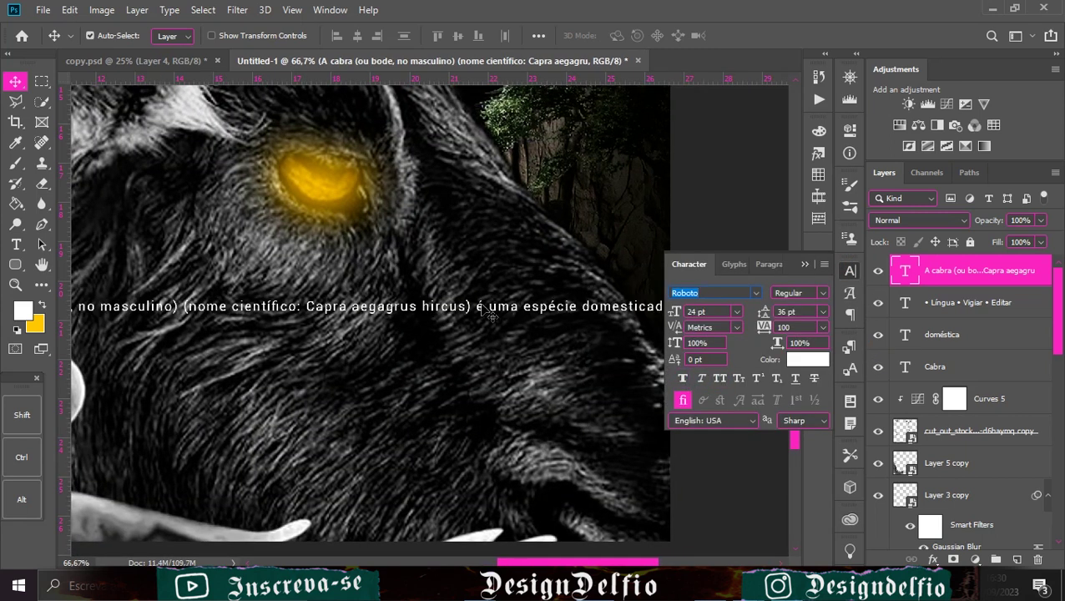
click(15, 245)
click(473, 307)
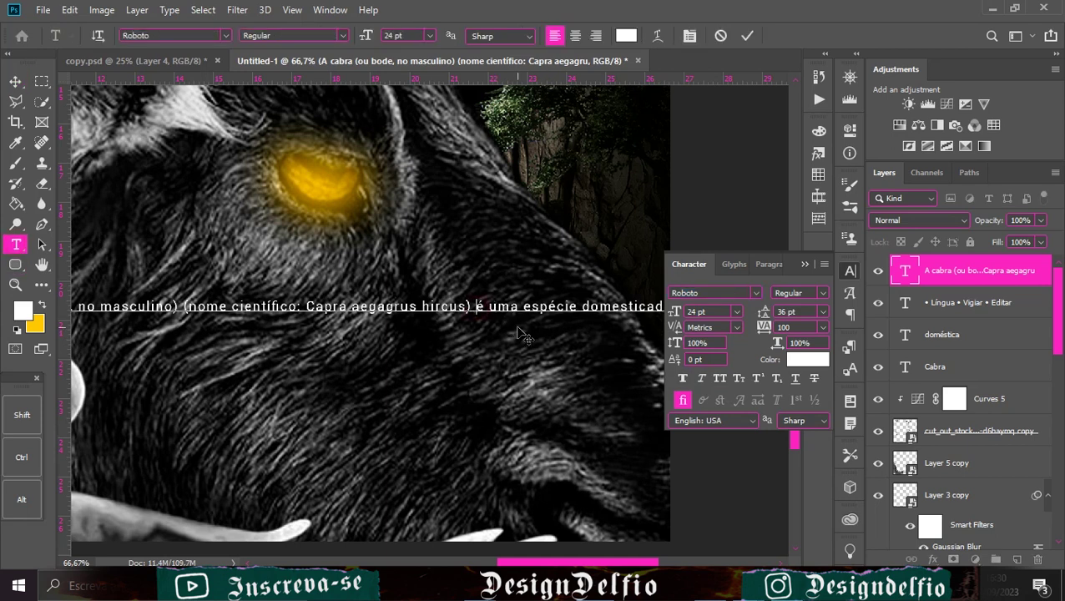
key(Return)
key(Return)
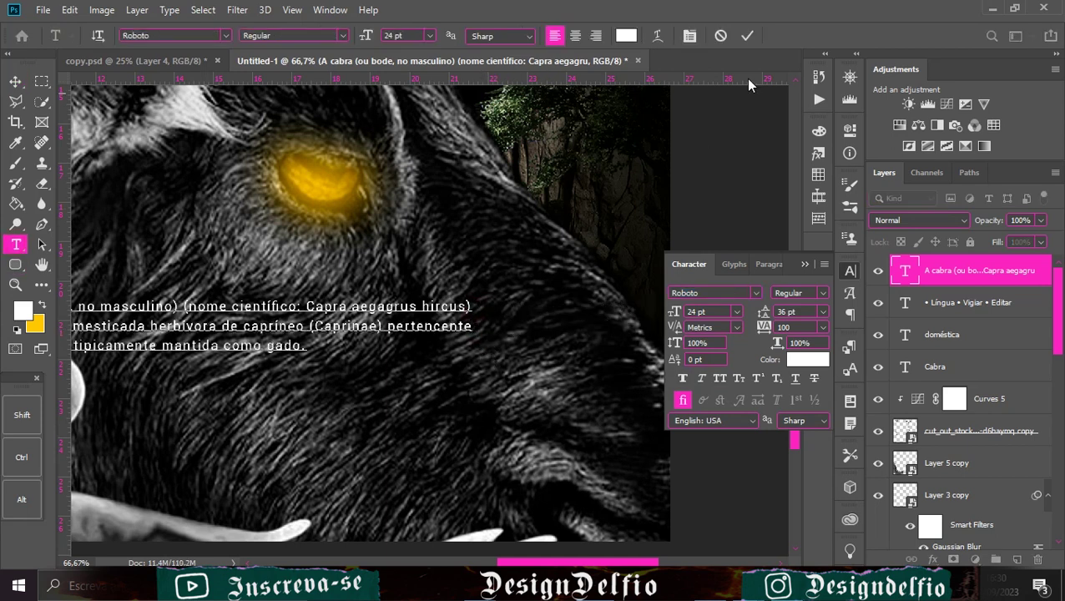
key(ctrl+Return)
key(v)
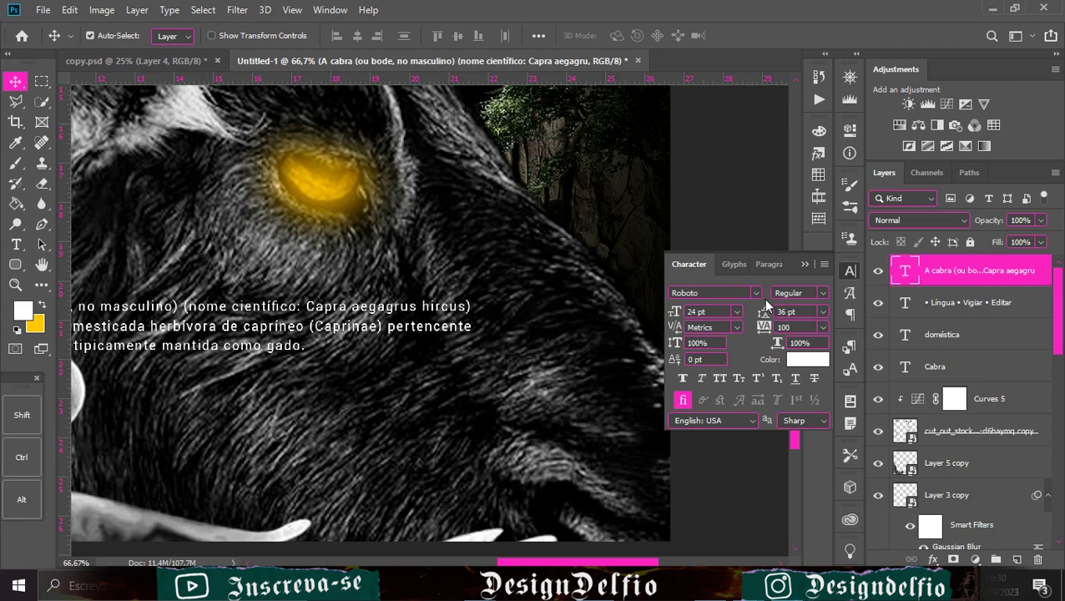
key(ctrl+minus)
key(ctrl+minus)
key(ctrl+minus)
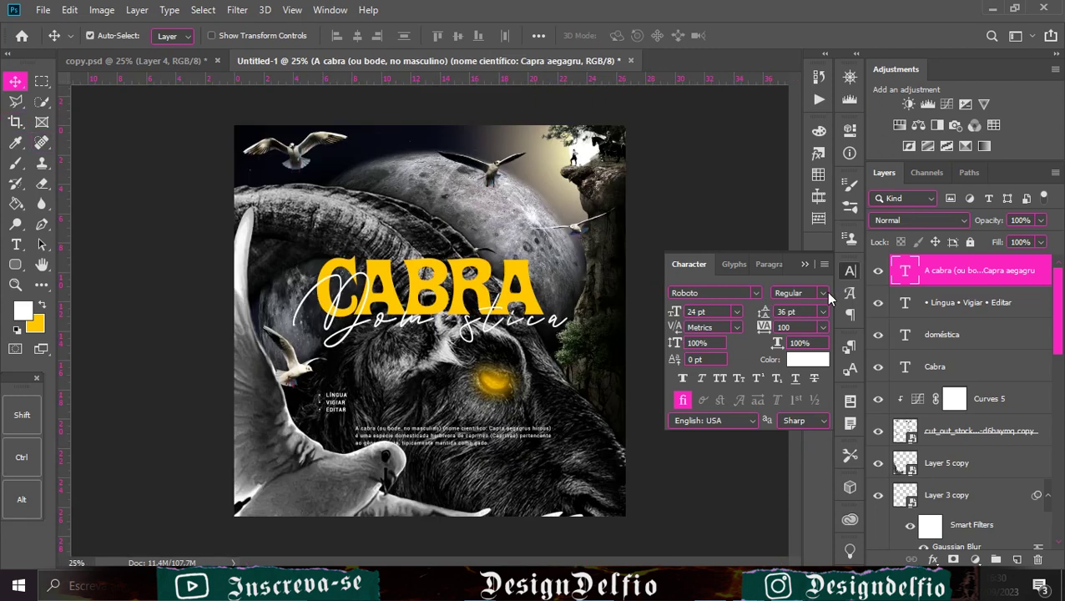
- Set the description to Medium, place it bottom-right, and paste the Parental Advisory label
click(826, 293)
click(827, 383)
drag(505, 447, 538, 449)
click(16, 245)
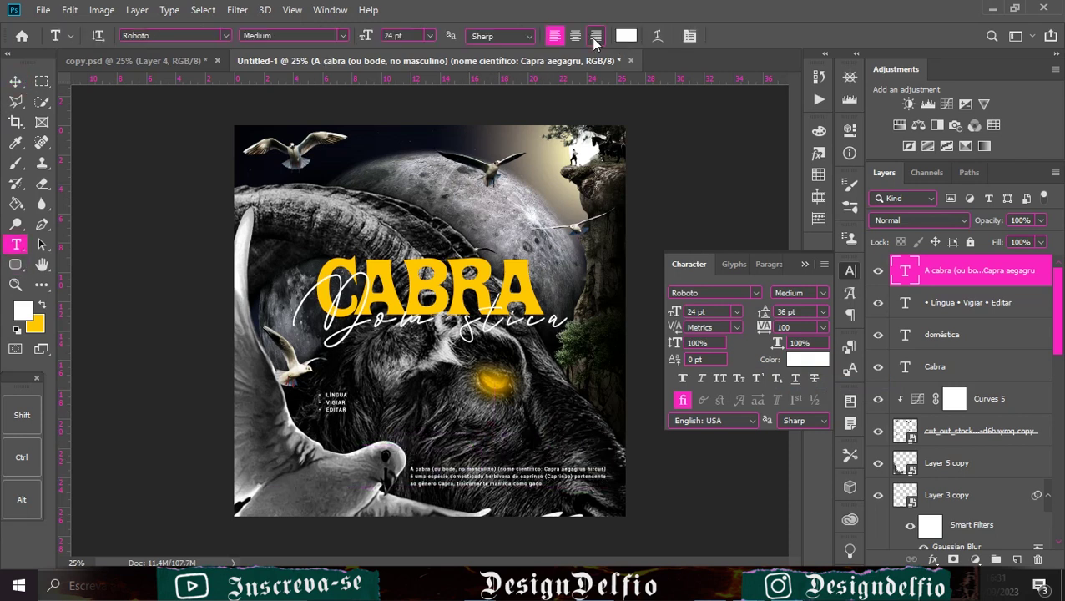
key(v)
drag(608, 449, 434, 449)
drag(407, 491, 606, 501)
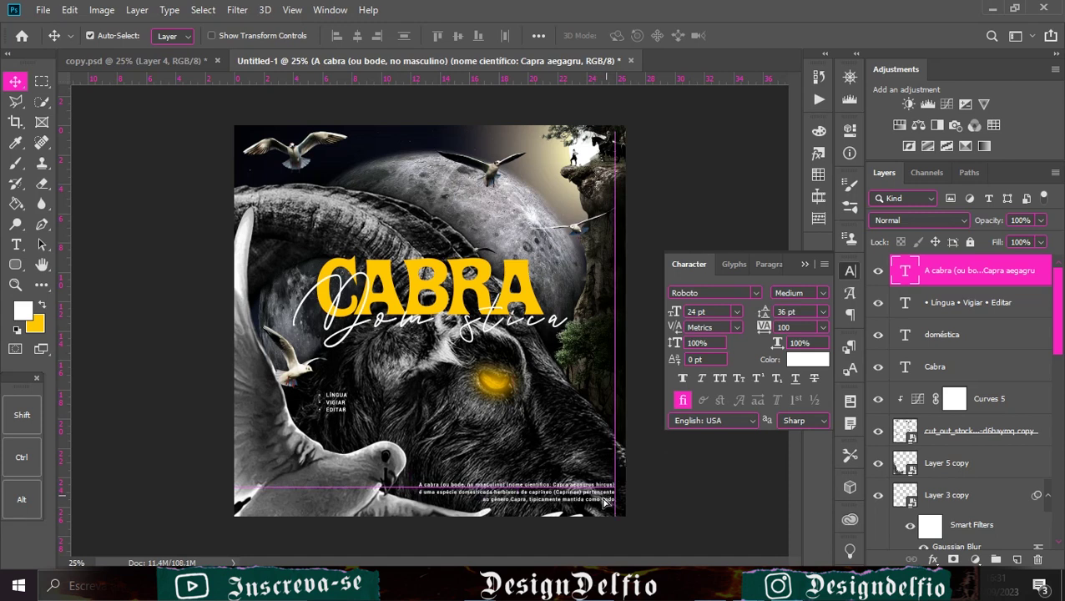
click(808, 265)
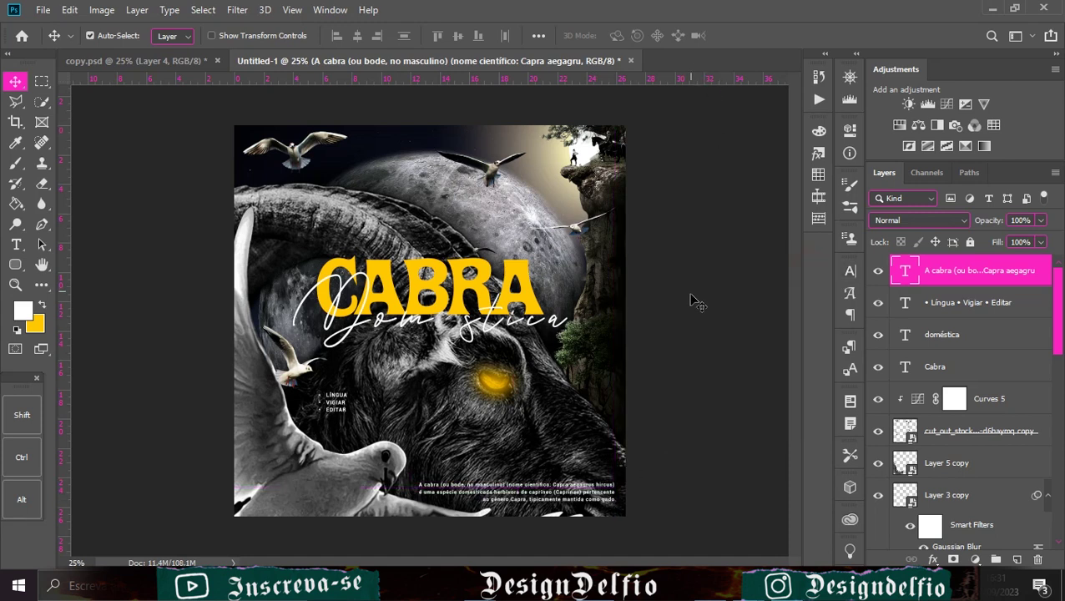
key(ctrl+v)
- Shrink the Parental Advisory label to about 10% bottom-left and place the abstract texture
mouse_move(448, 298)
mouse_down()
mouse_move(291, 498)
mouse_move(264, 496)
mouse_move(286, 499)
mouse_up()
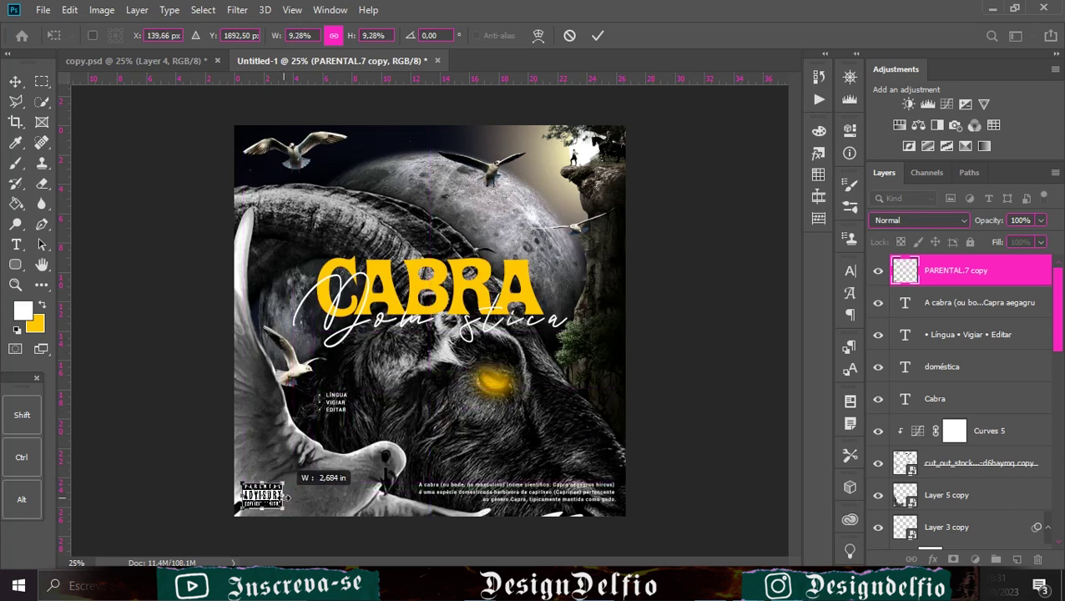
click(597, 35)
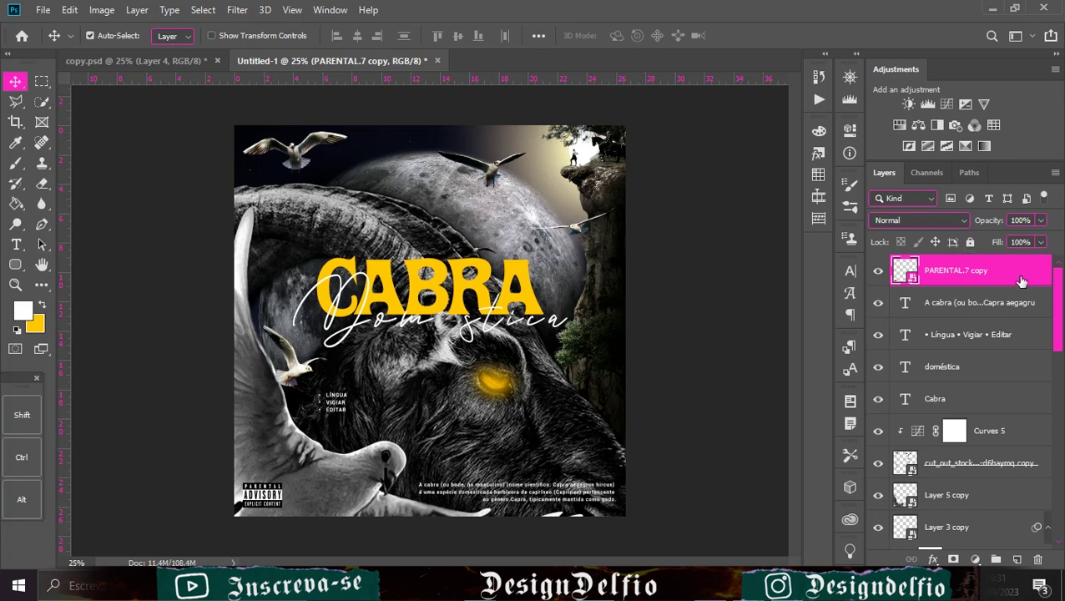
drag(598, 543, 470, 330)
key(Return)
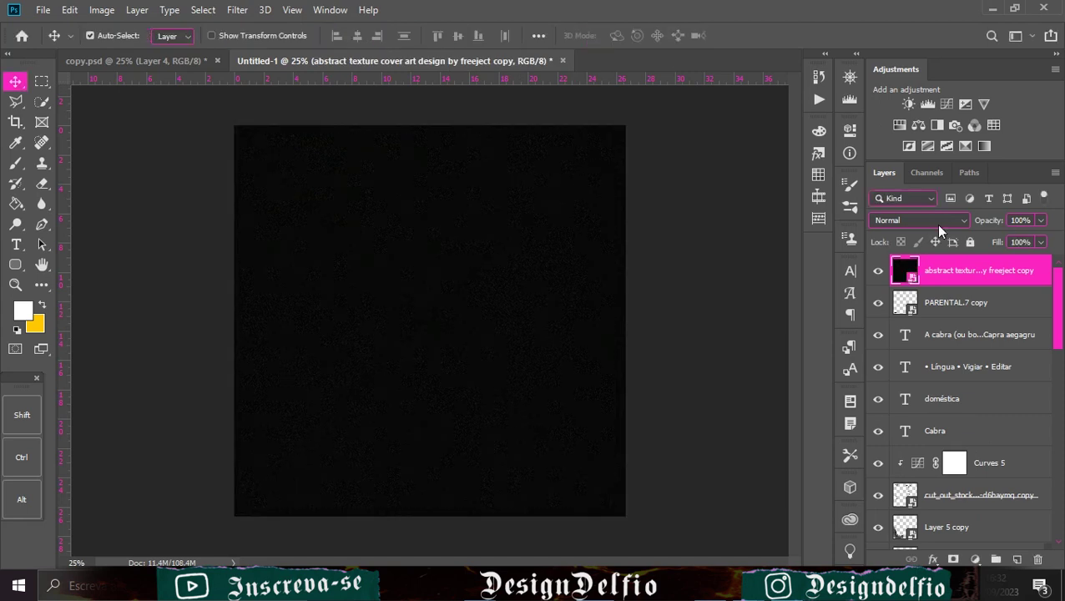
- Blend the abstract texture and BORDE SCREEN border layers in Lighten mode
click(935, 224)
click(913, 301)
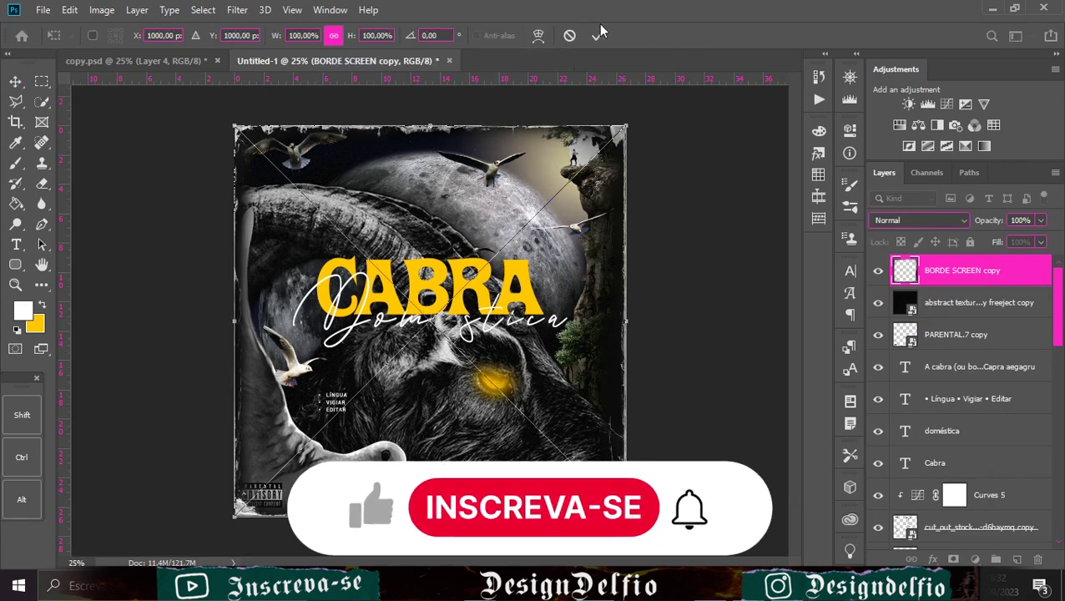
key(Return)
click(918, 220)
click(916, 301)
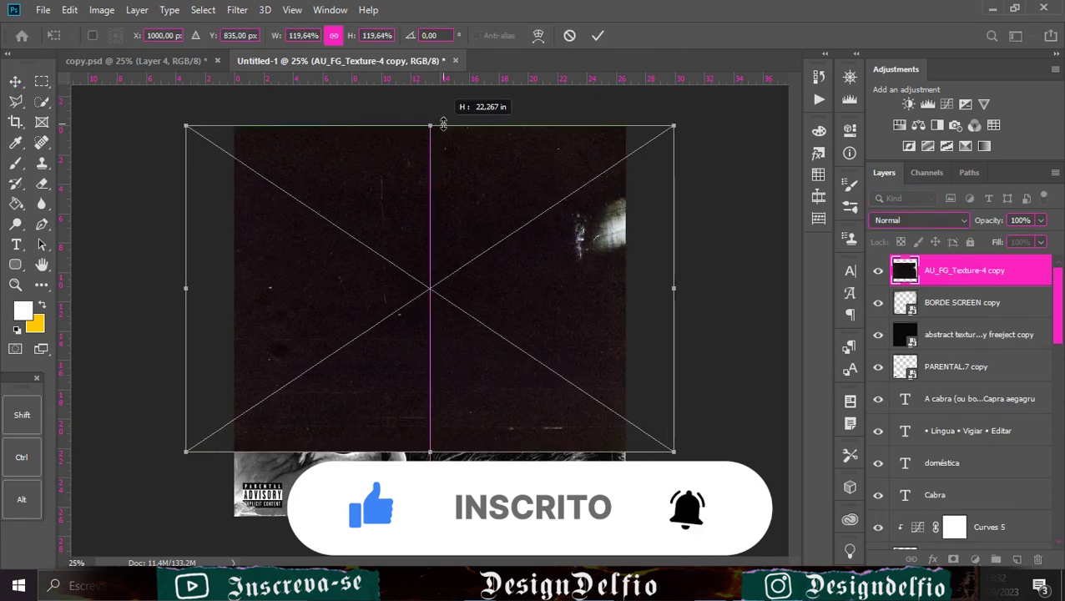
- Scale AU_FG_Texture-4 copy to about 144% over the canvas and blend it in Screen
drag(430, 453, 431, 518)
drag(459, 421, 561, 427)
click(606, 36)
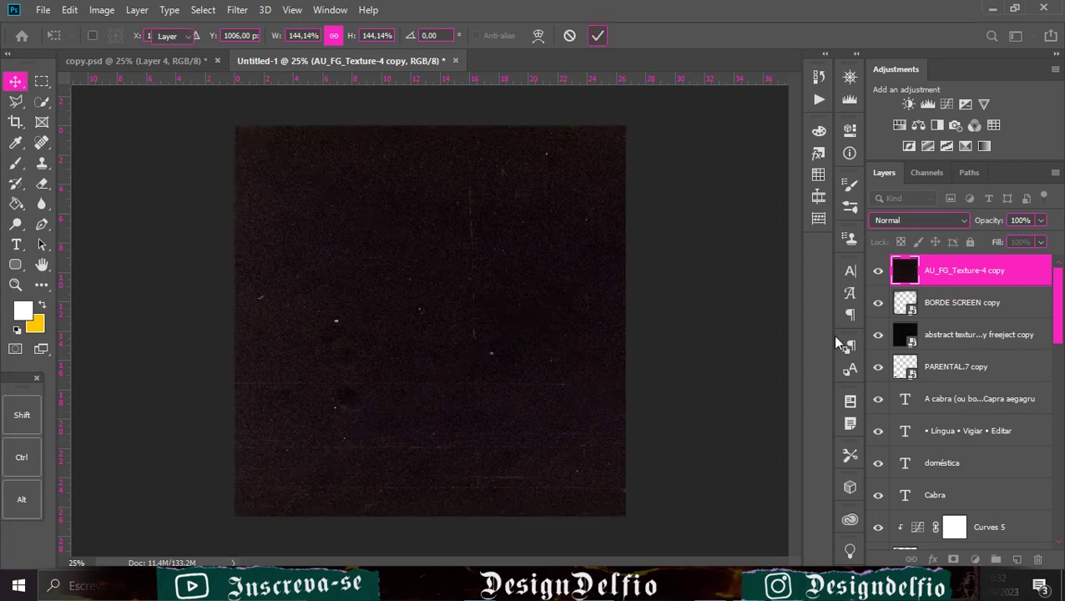
click(914, 221)
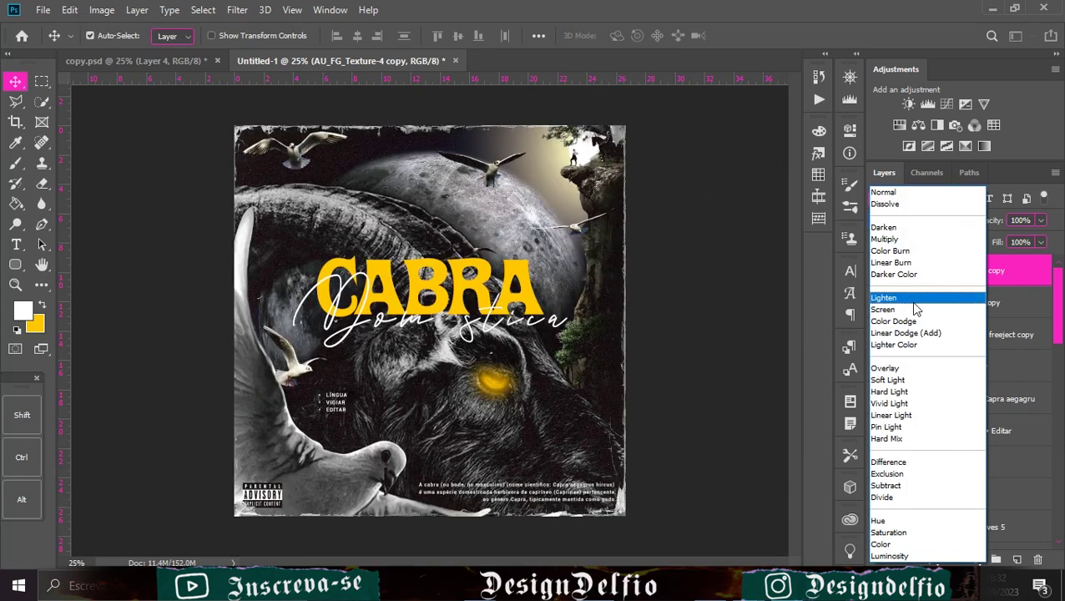
click(903, 307)
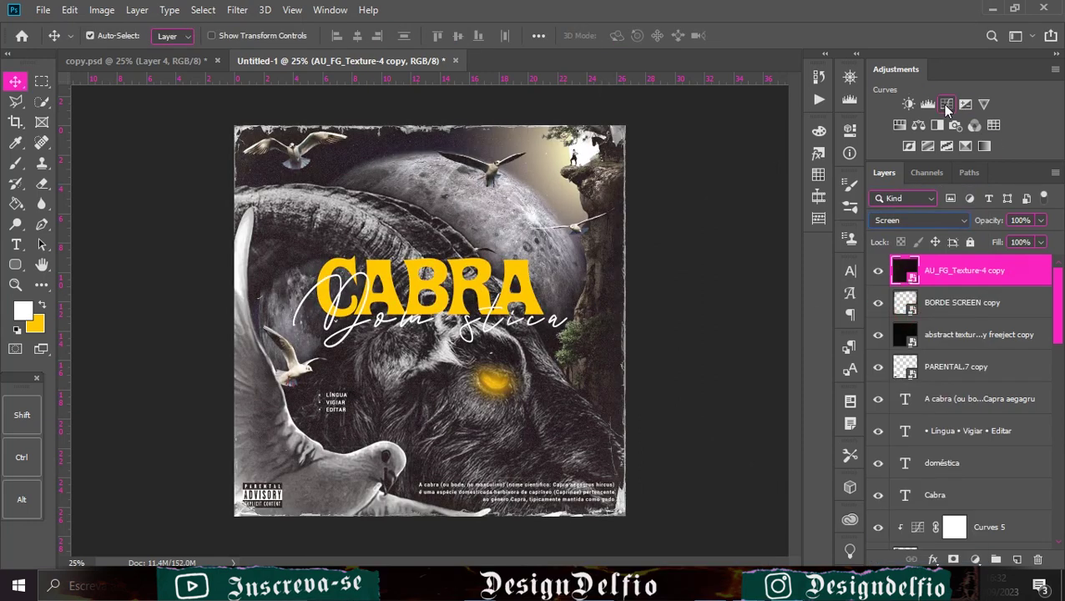
- Clip a Black & White adjustment to the dust texture, discarding a trial Exposure layer
click(918, 125)
click(716, 392)
click(805, 126)
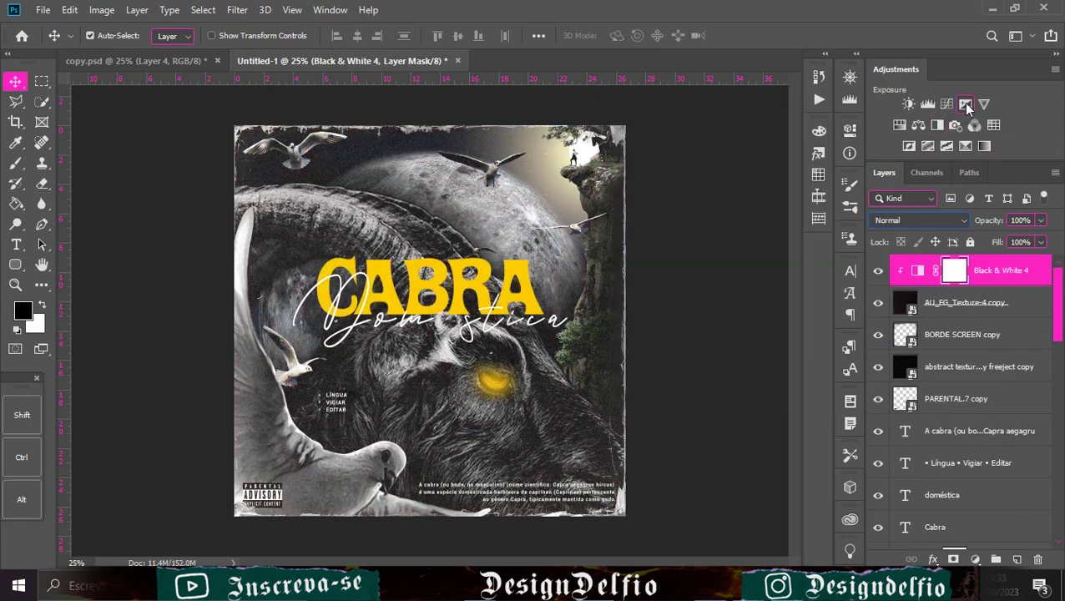
click(965, 105)
click(805, 124)
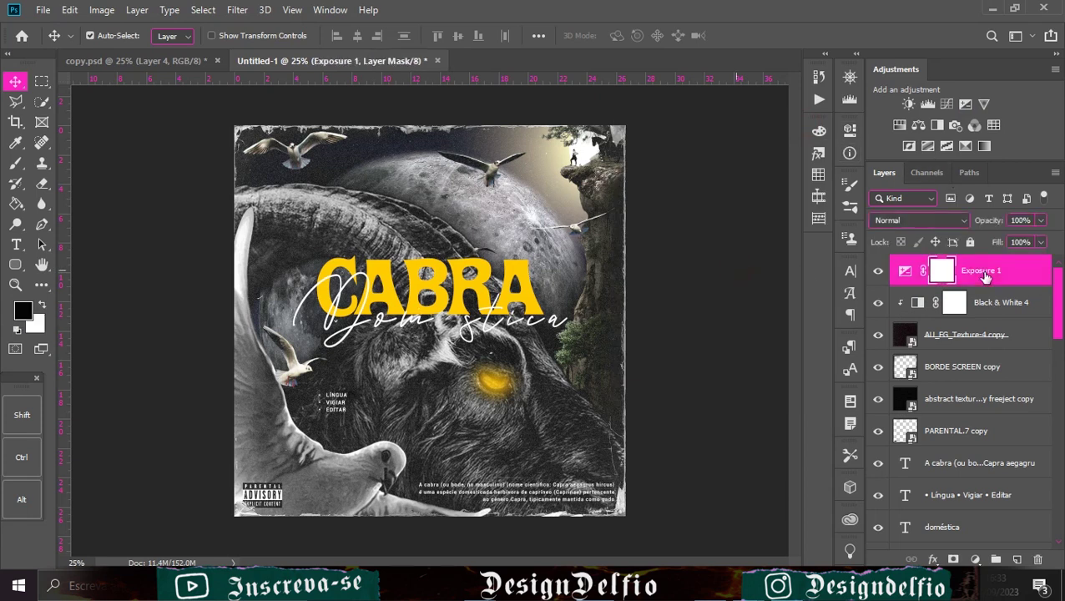
key(Delete)
- Add a Curves adjustment with a contrast-boosting S-curve on the texture
click(947, 104)
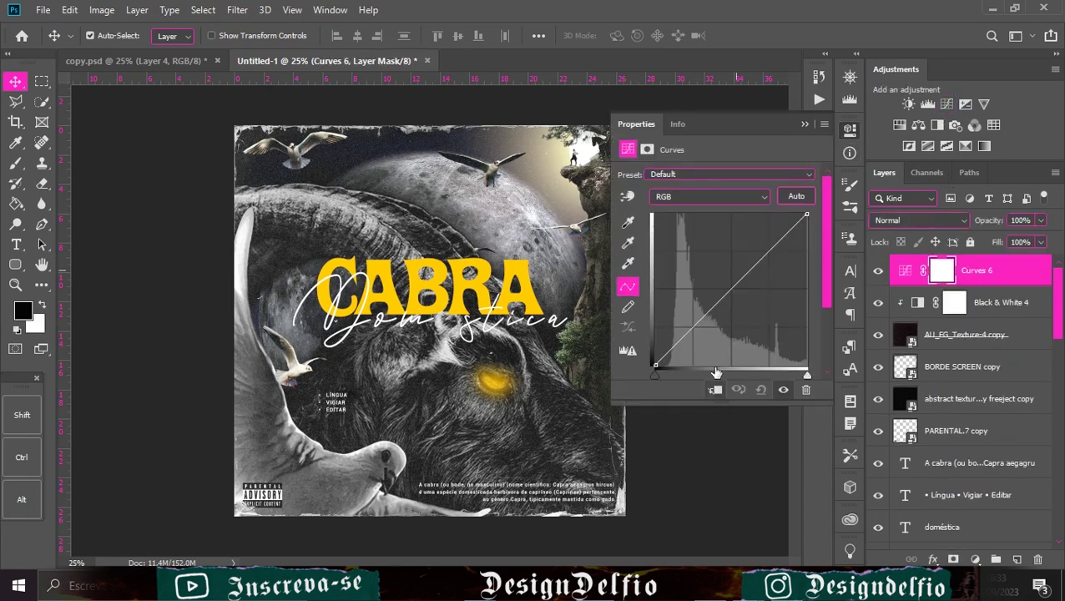
drag(687, 335, 703, 344)
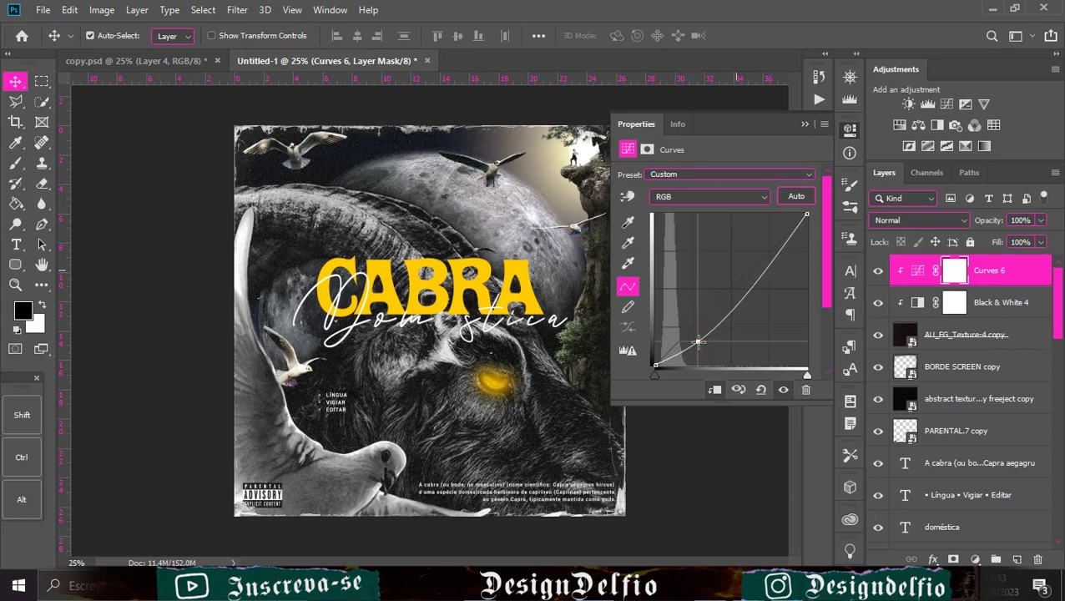
drag(760, 277, 755, 266)
drag(701, 344, 698, 339)
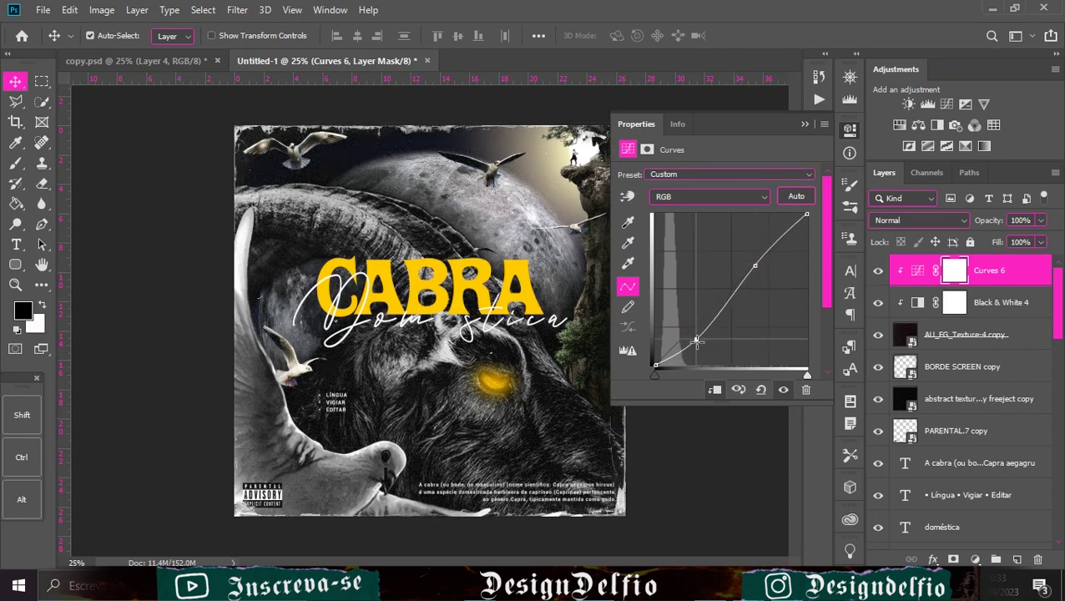
click(803, 124)
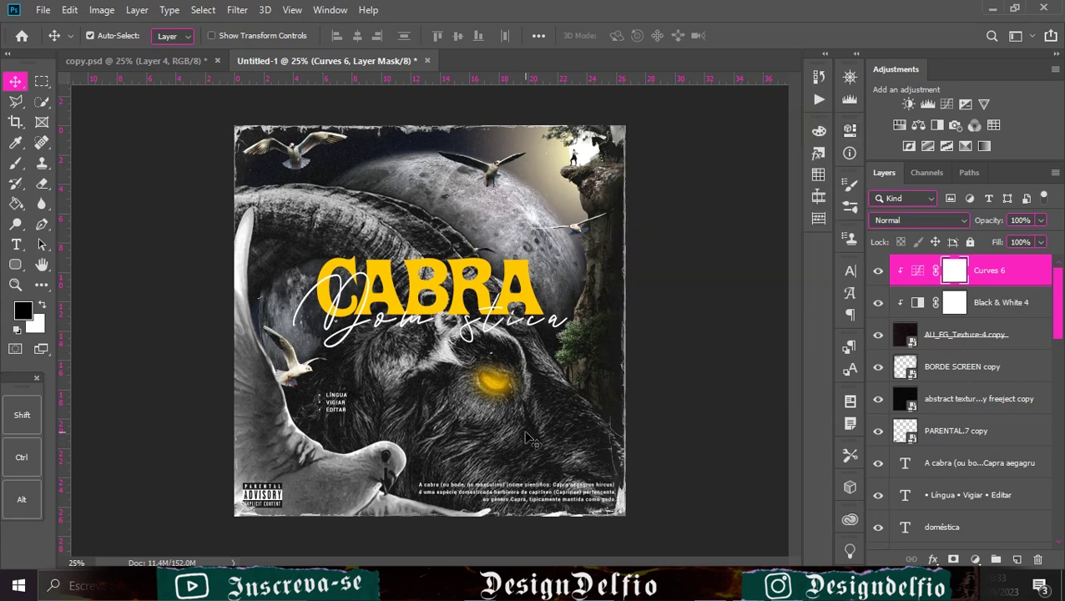
- Add a Color Lookup adjustment using the DropBlues 3DLUT above the description layer
click(941, 339)
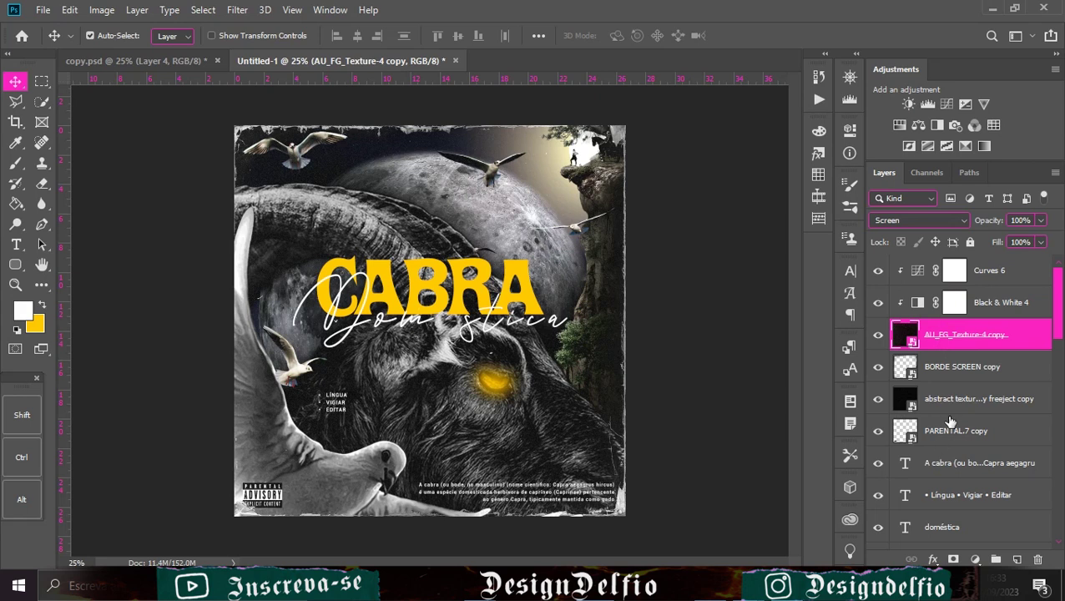
click(952, 464)
click(954, 342)
click(961, 456)
scroll(1032, 430, down, 1)
click(954, 125)
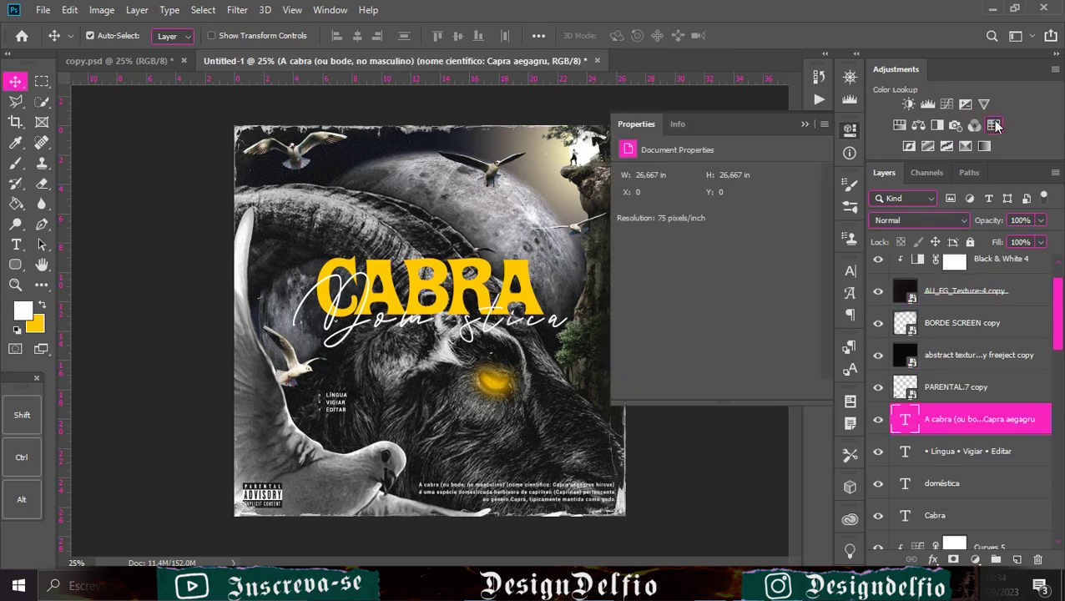
click(752, 175)
click(769, 146)
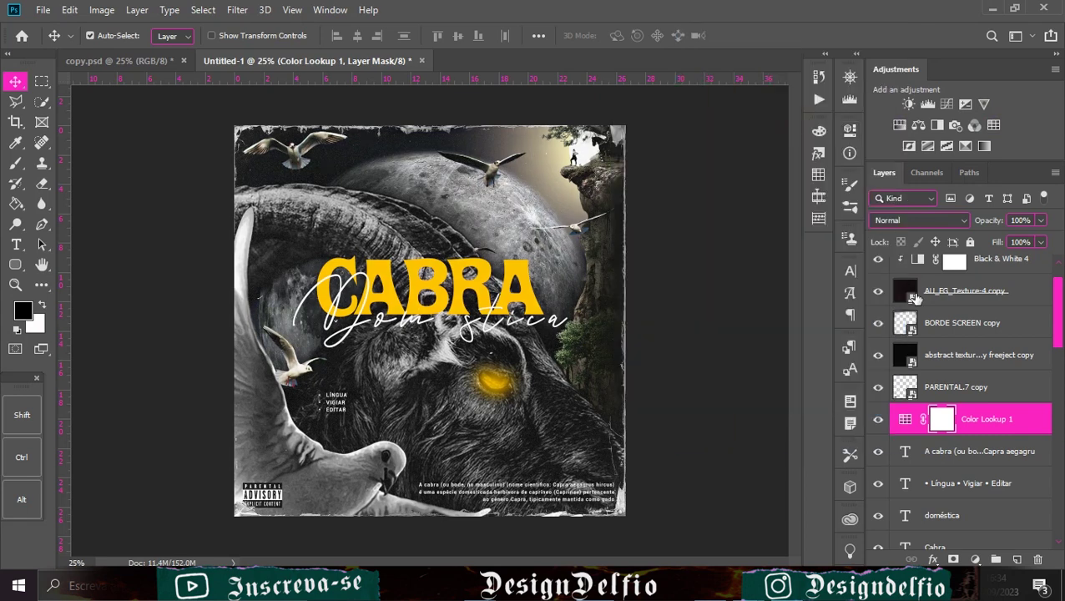
scroll(914, 297, up, 1)
- Add Curves 7 with a gentle brightening S-curve, then an empty layer above PARENTAL.7 copy
click(1012, 271)
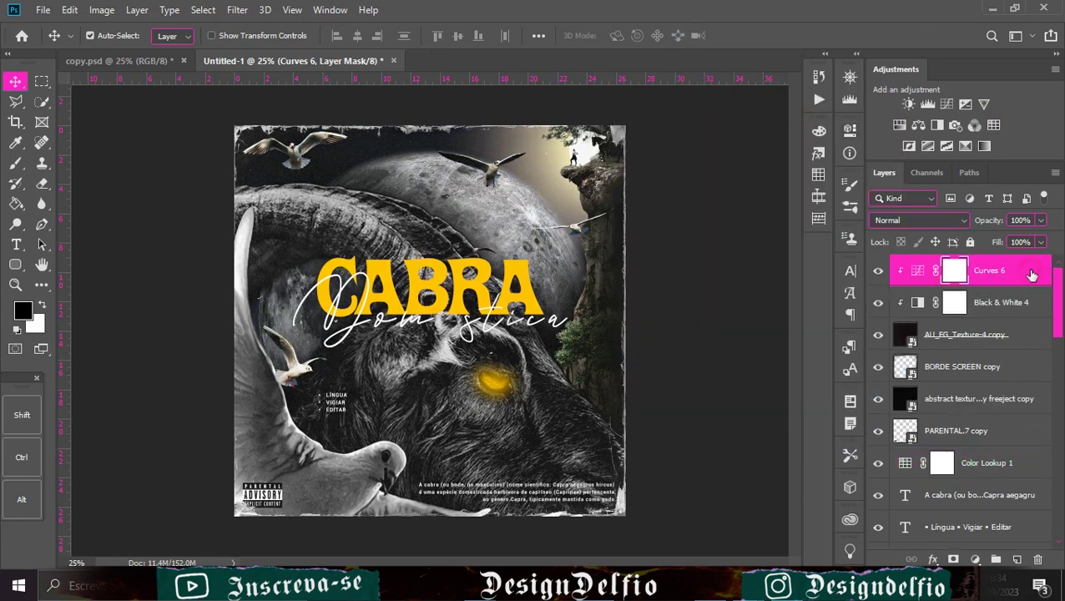
click(947, 104)
drag(687, 325, 691, 334)
drag(778, 247, 776, 243)
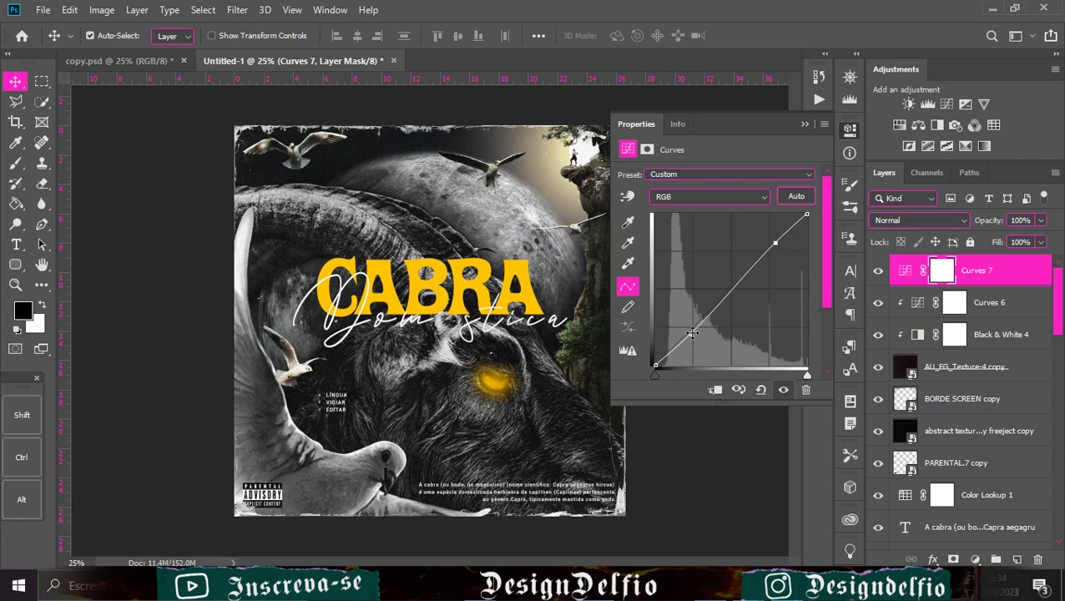
drag(693, 335, 690, 333)
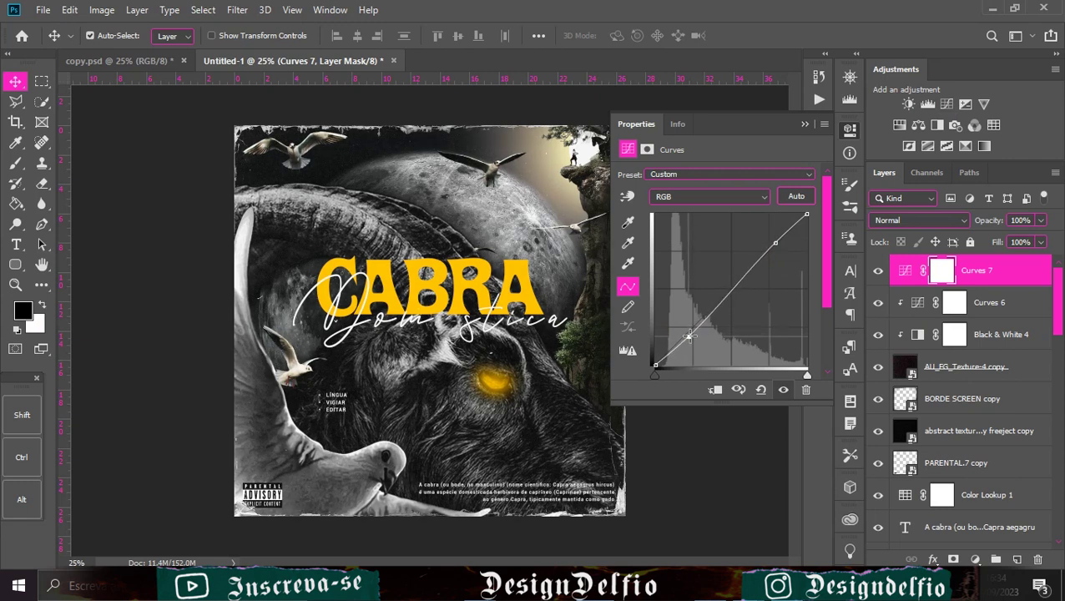
drag(776, 243, 772, 244)
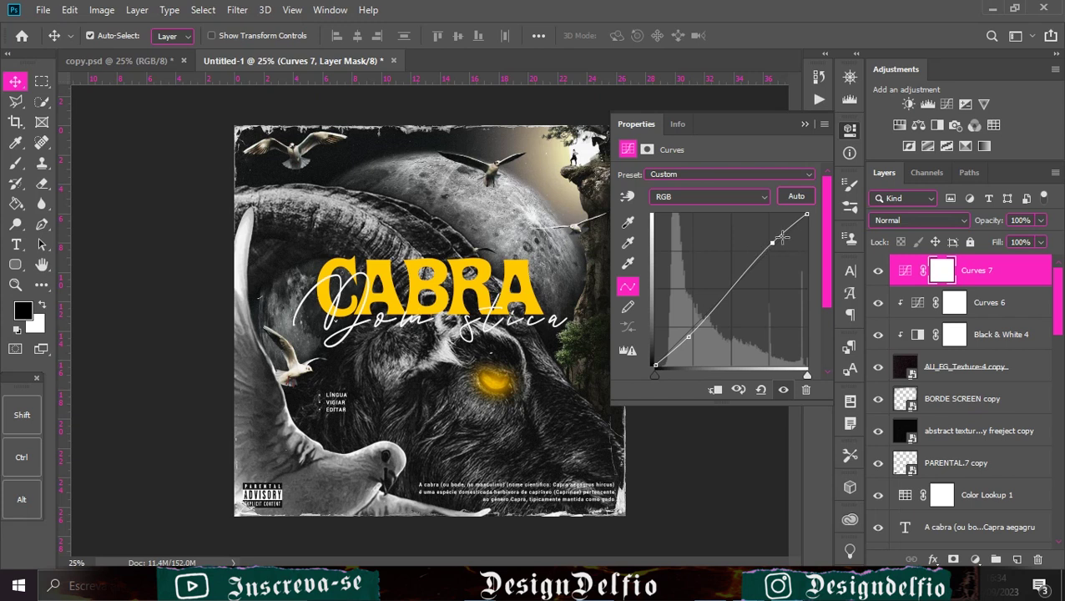
drag(774, 243, 775, 243)
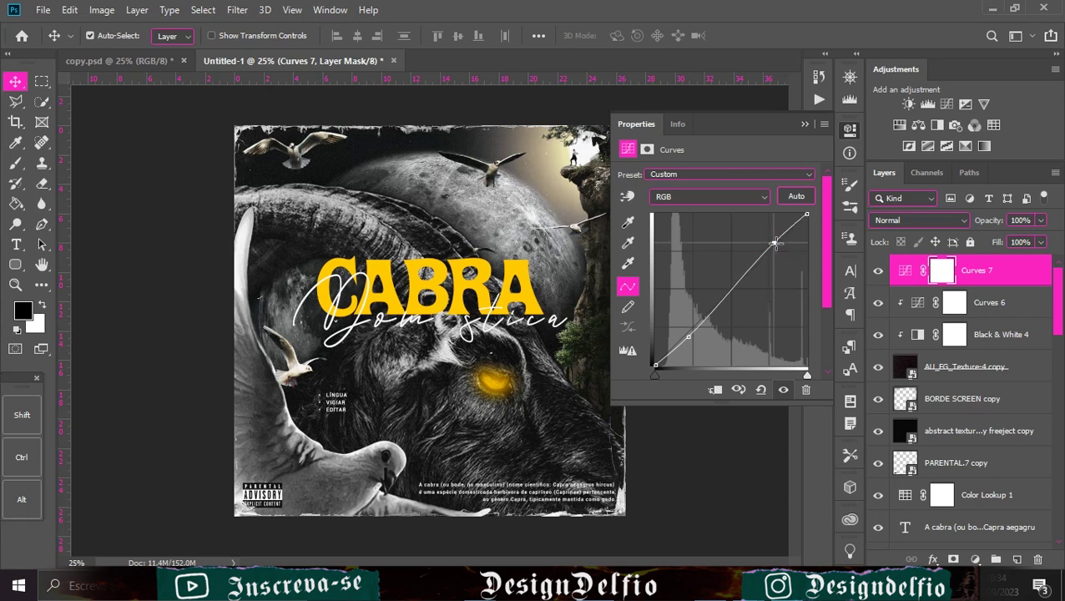
click(805, 123)
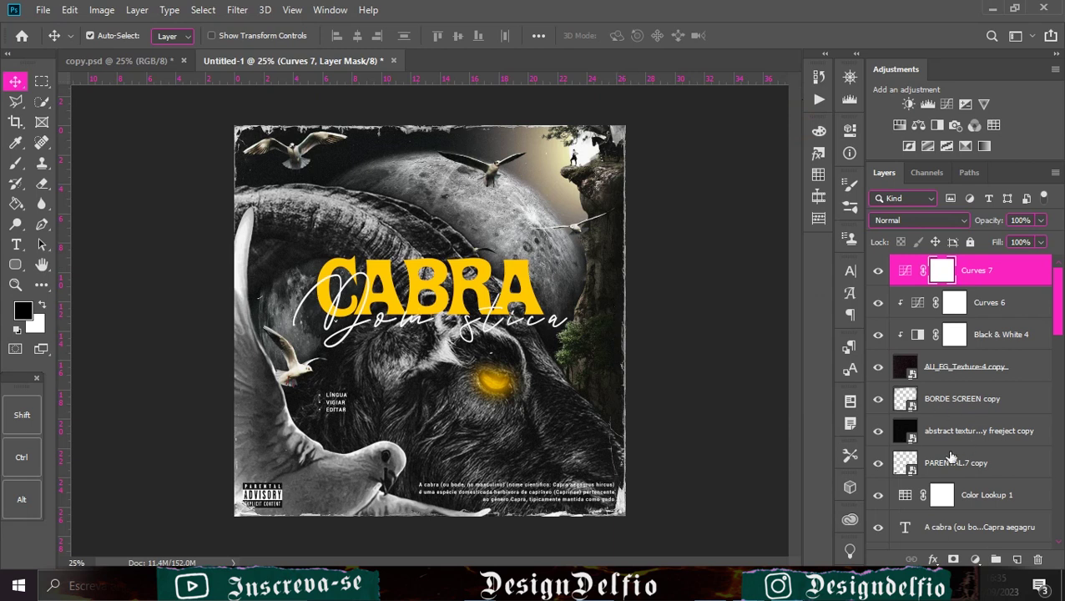
click(951, 456)
click(1017, 560)
- Set up the Brush tool at a 20 px size
click(15, 165)
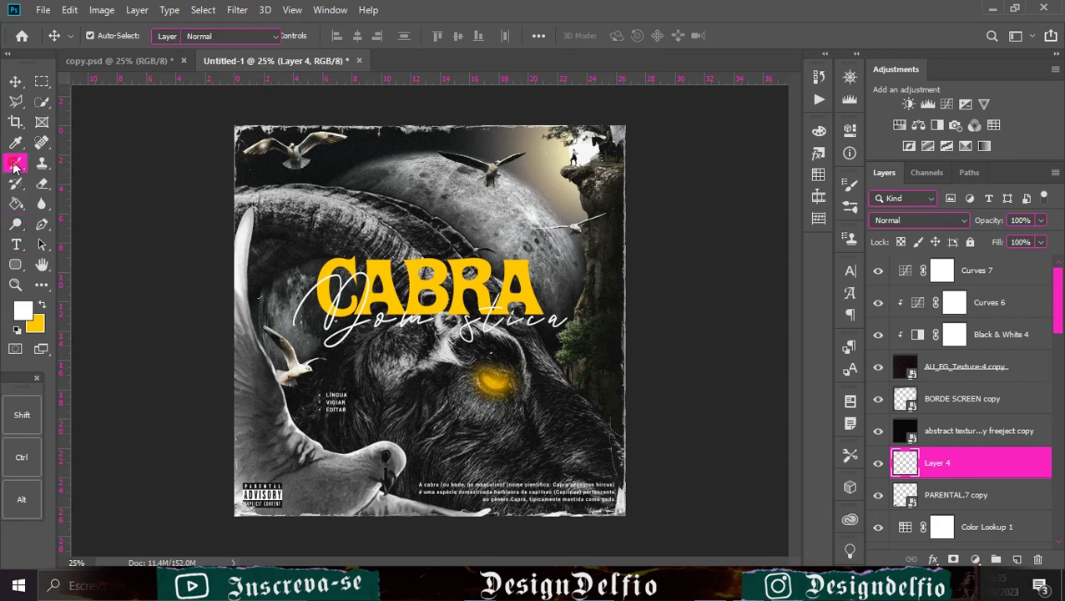
right_click(494, 371)
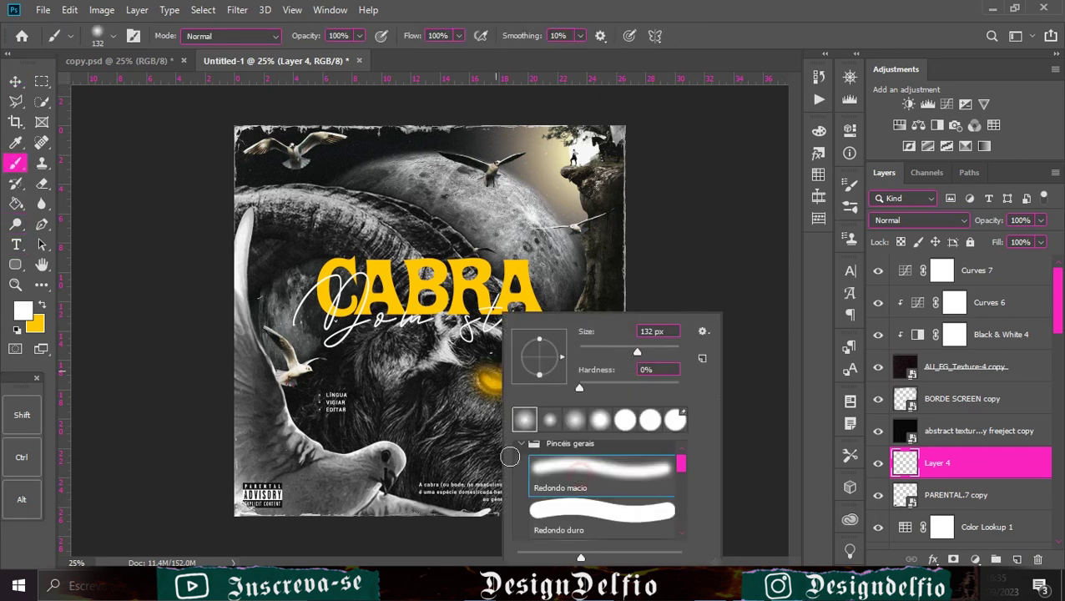
click(476, 422)
click(113, 36)
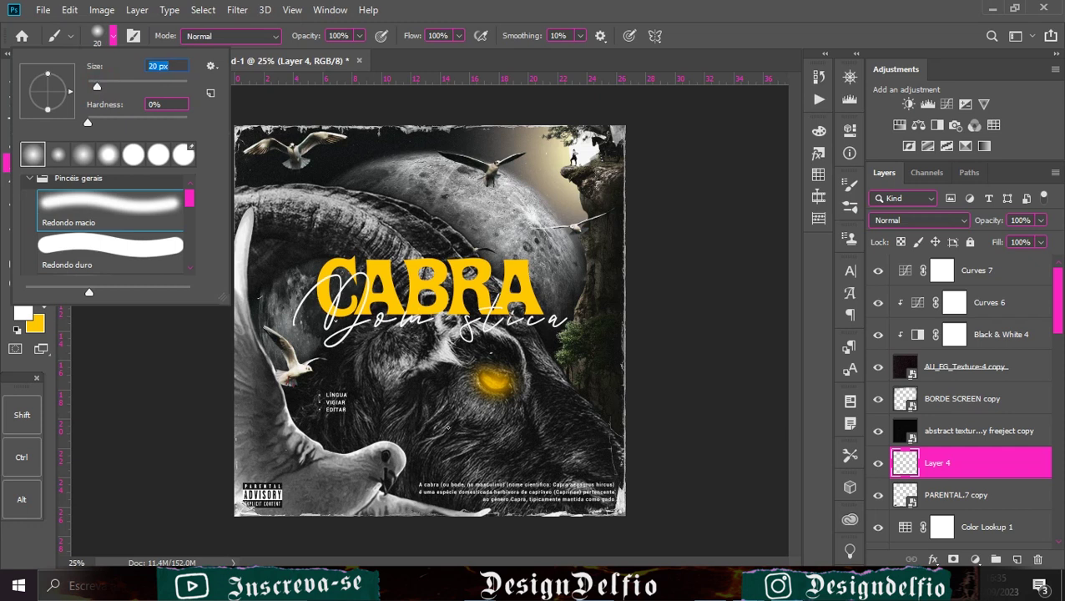
key(Return)
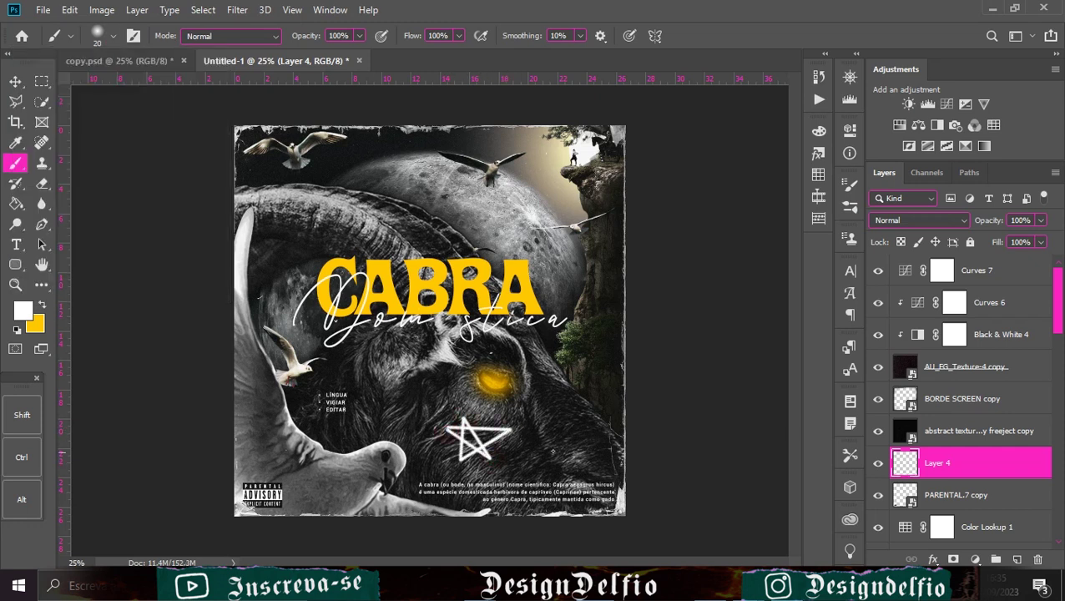
- Draw a white star with straight strokes over the goat on Layer 4
key(ctrl+z)
key(ctrl+z)
key(ctrl+z)
key(ctrl+z)
key(ctrl+z)
key(ctrl+z)
click(447, 426)
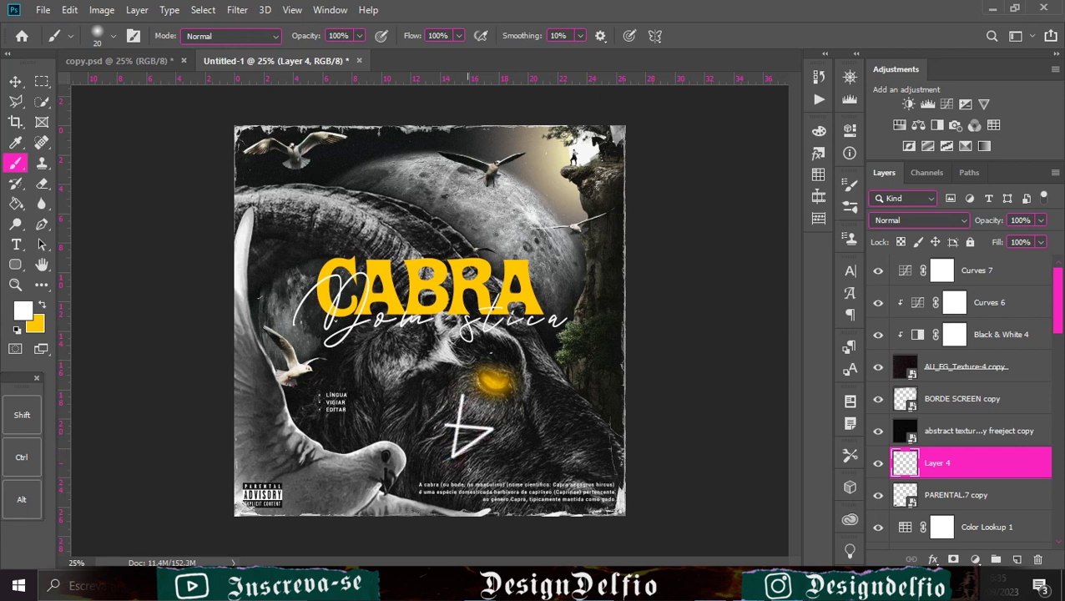
shift+click(497, 469)
shift+click(433, 425)
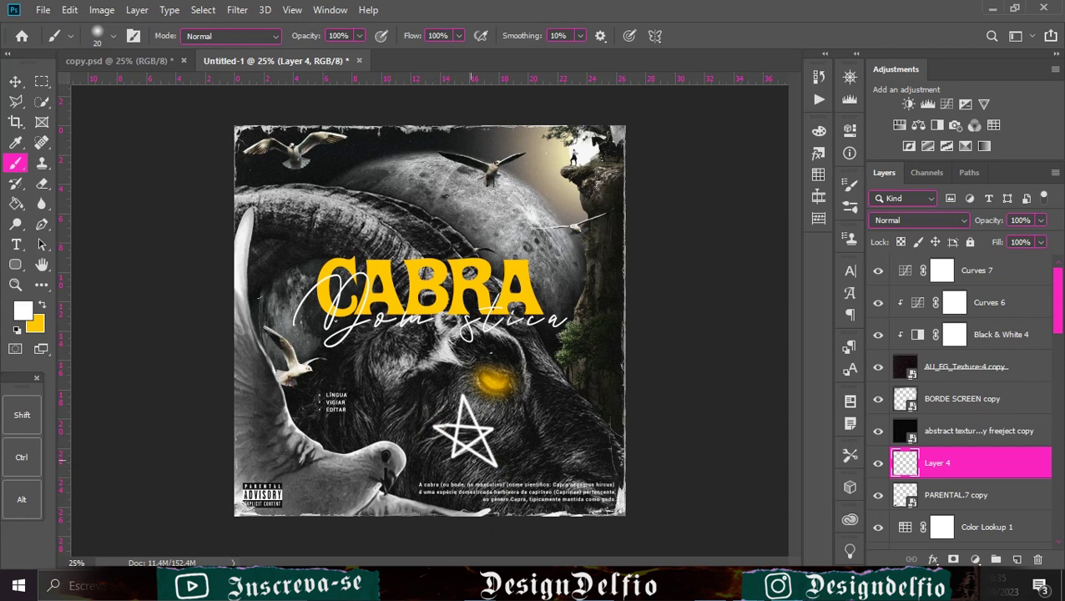
- Scale the star to about 33% and place it at the lower right
key(v)
key(ctrl+t)
mouse_move(463, 390)
mouse_down()
mouse_move(465, 443)
mouse_move(588, 453)
mouse_up()
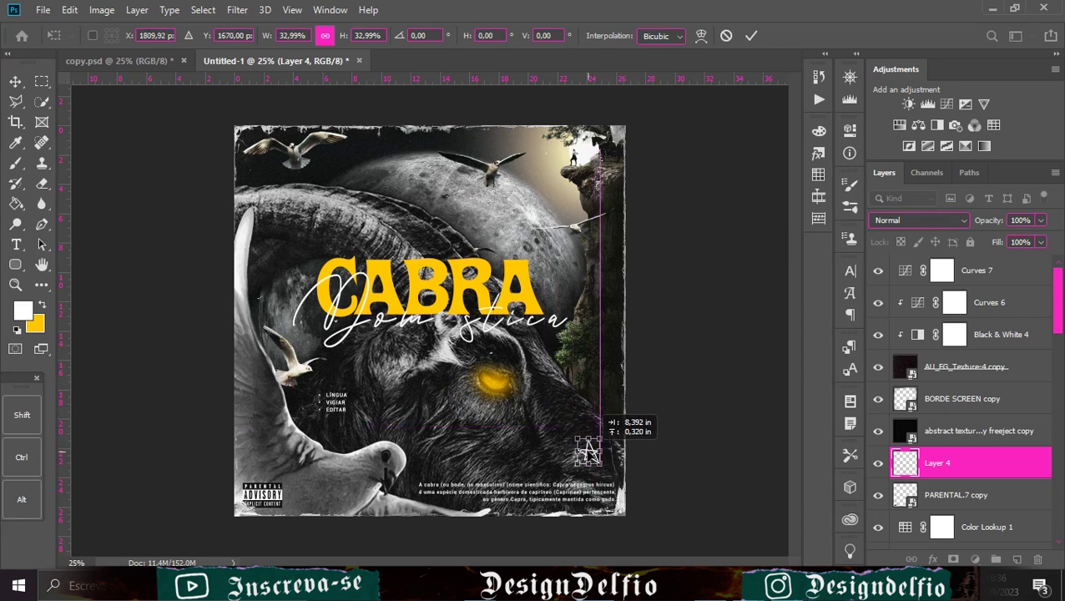
click(749, 40)
- Add a new empty Layer 5 above Curves 7
click(990, 272)
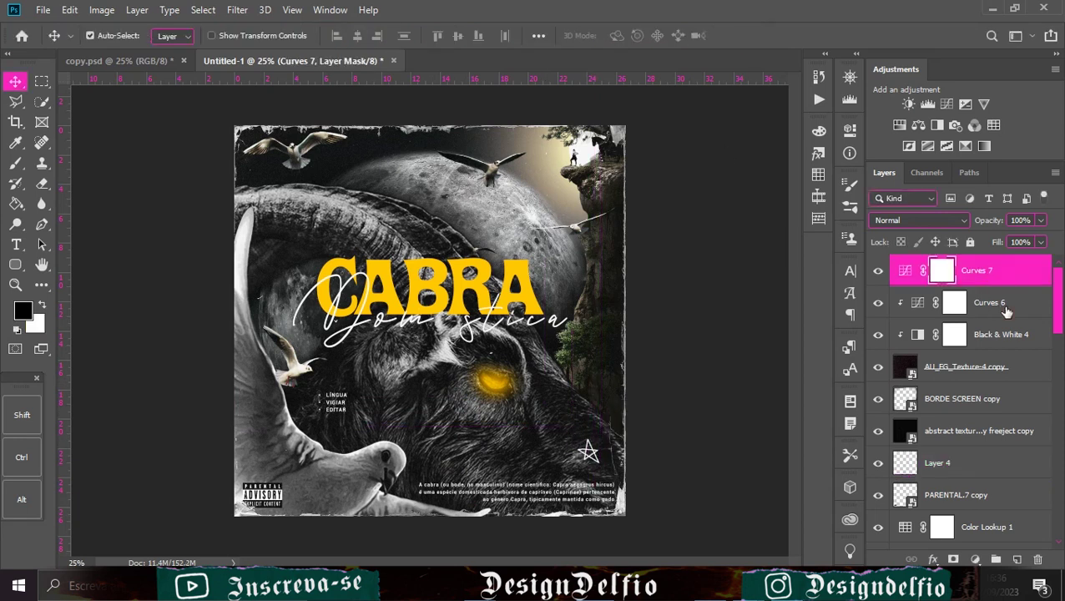
click(1017, 560)
click(18, 171)
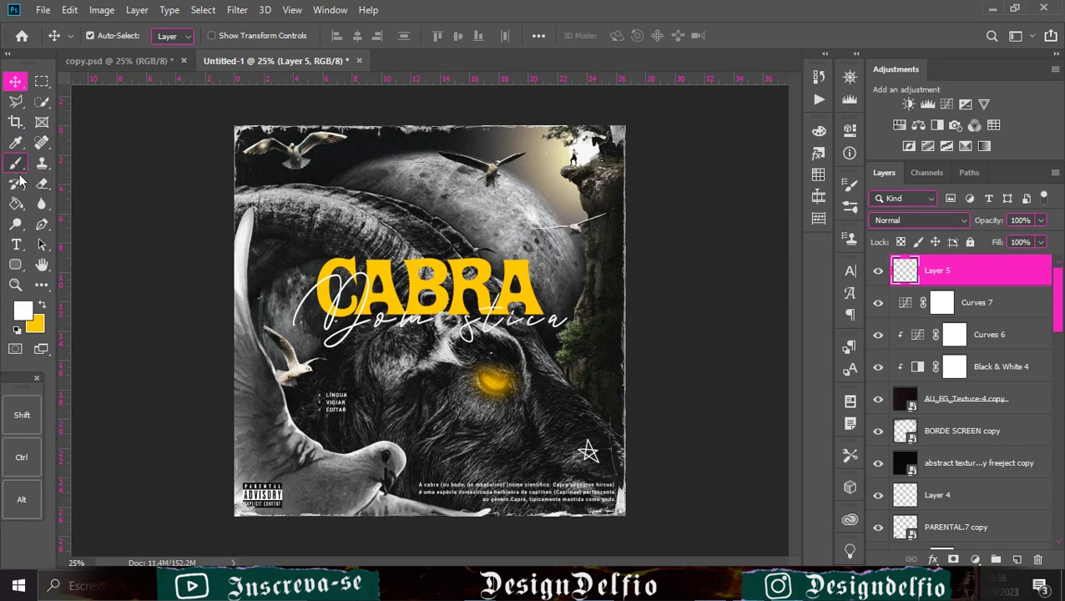
- Reset colours to black and white and fill Layer 5 with solid black
key(d)
click(15, 203)
click(500, 385)
key(v)
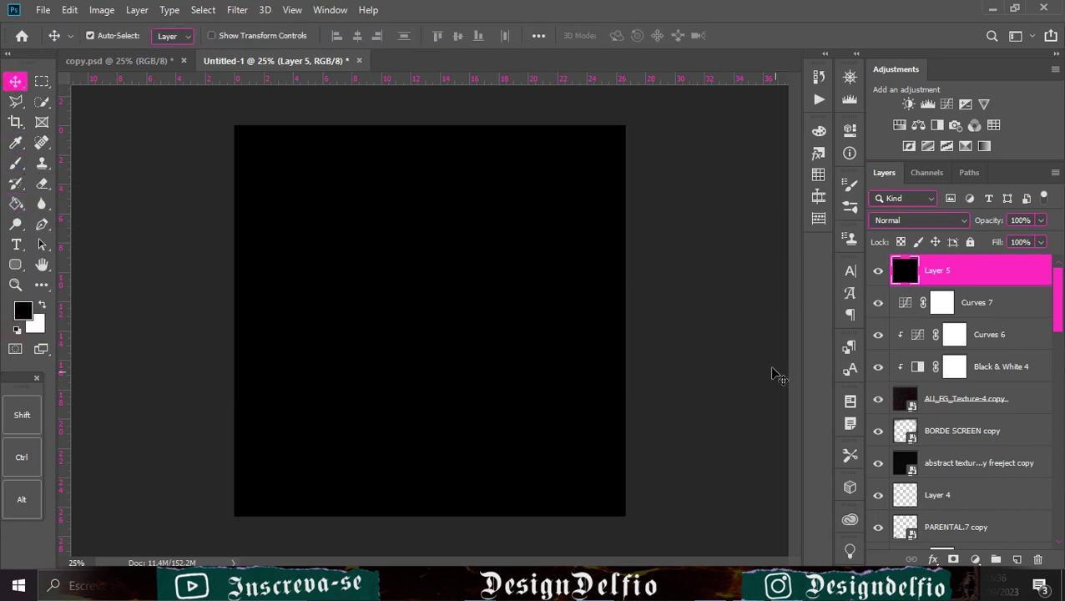
- Add a layer mask and clear its centre with a huge soft black brush
click(15, 163)
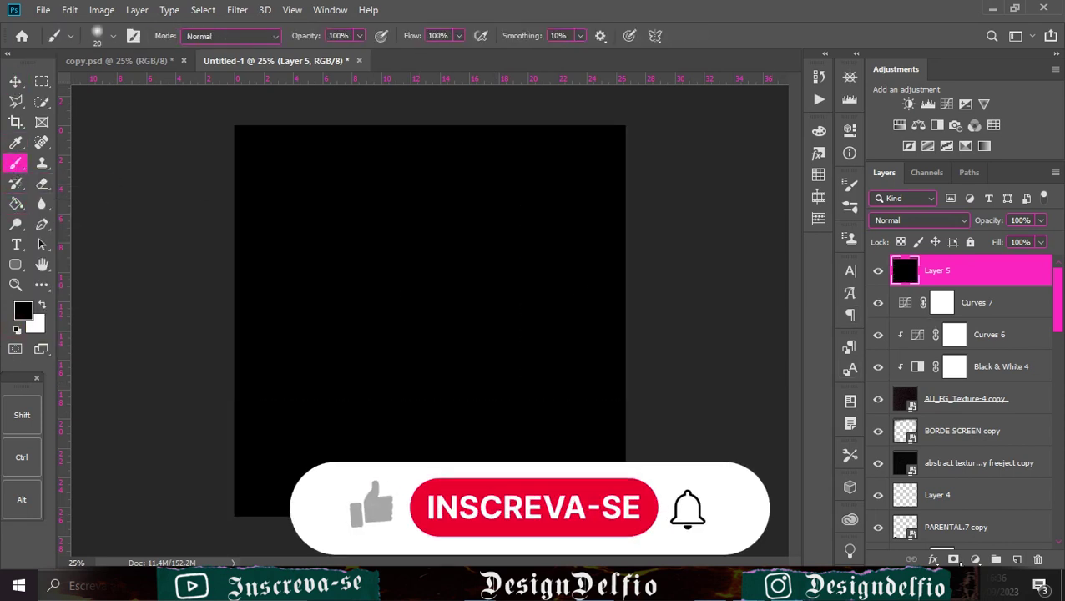
key(ctrl+shift+m)
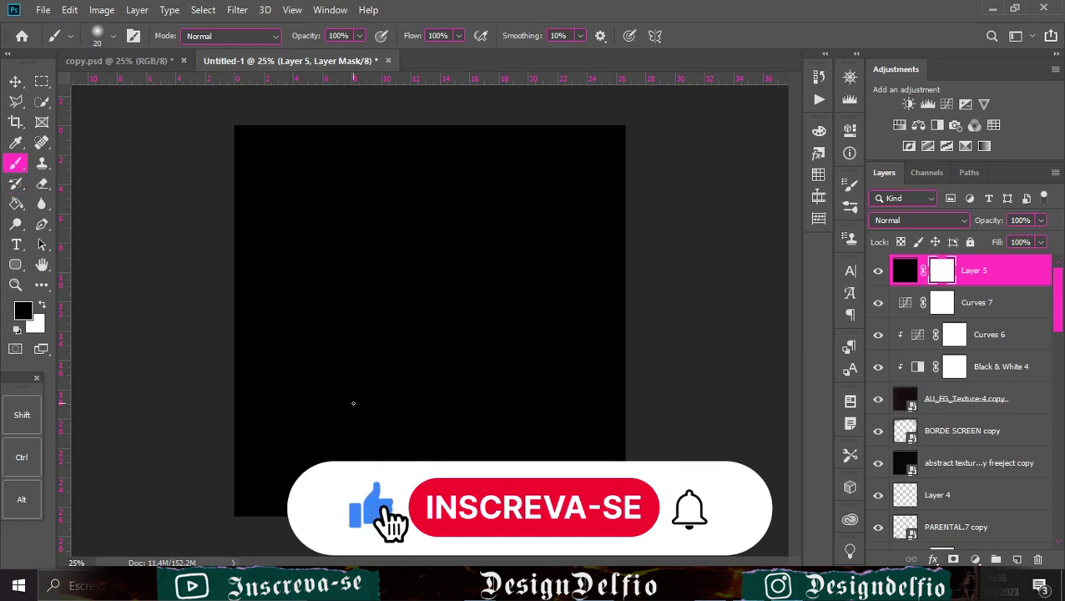
mouse_move(354, 391)
mouse_down()
mouse_move(411, 329)
mouse_move(442, 334)
mouse_move(425, 326)
mouse_up()
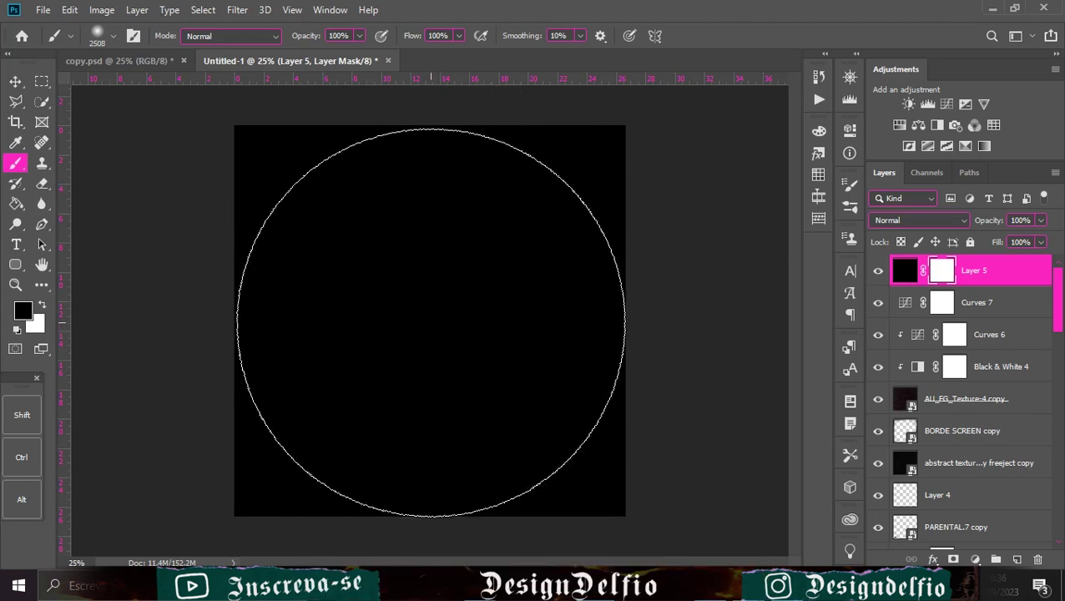
click(431, 322)
- Set Layer 5's fill to 43% and move it between Layer 4 and PARENTAL.7 copy
click(15, 81)
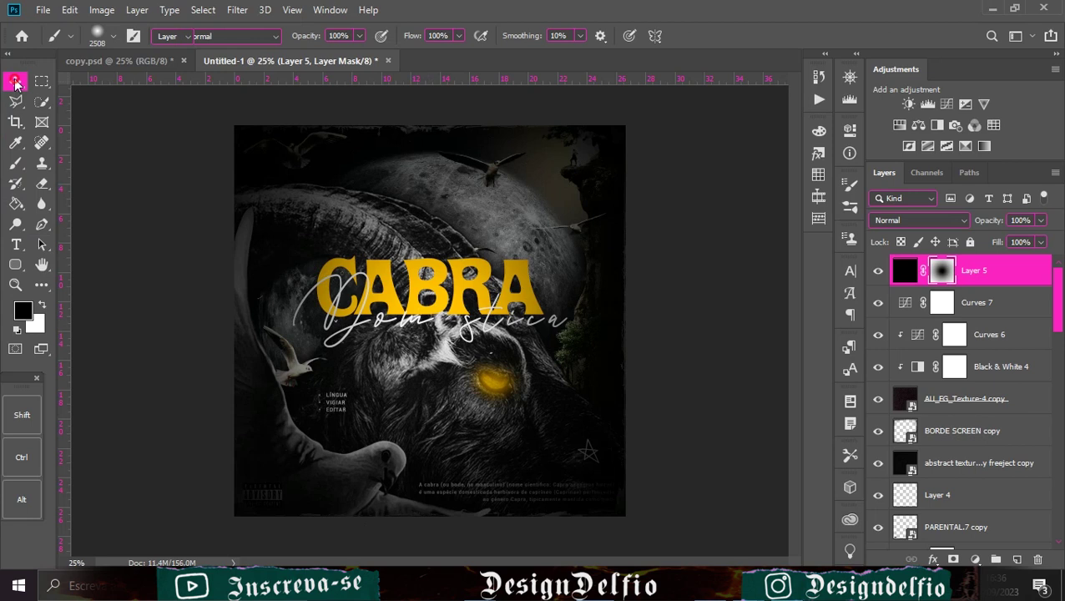
click(1042, 243)
drag(995, 257, 1002, 259)
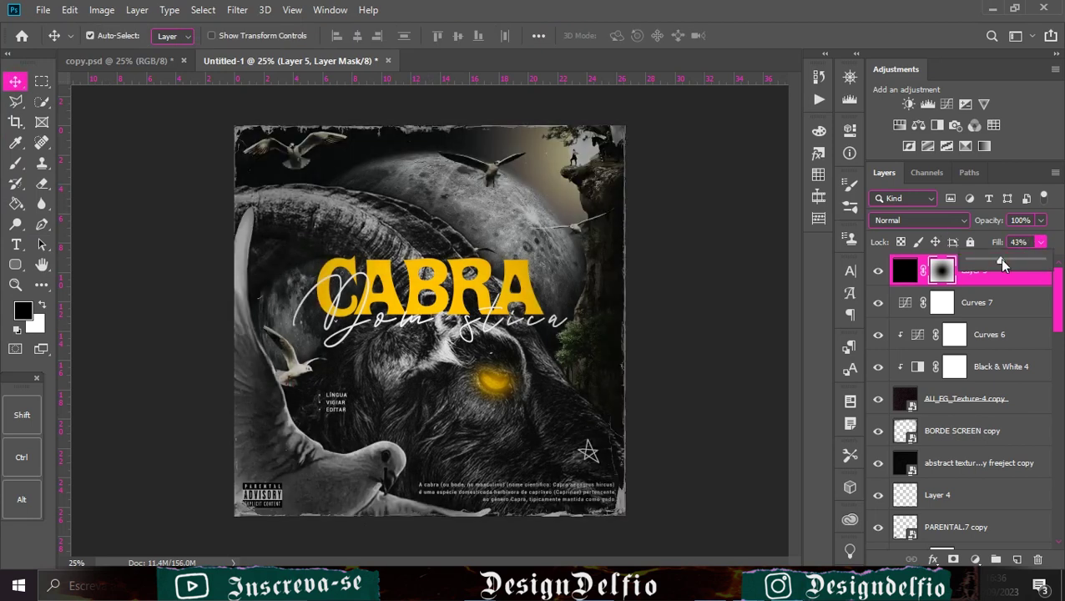
drag(1023, 281, 958, 563)
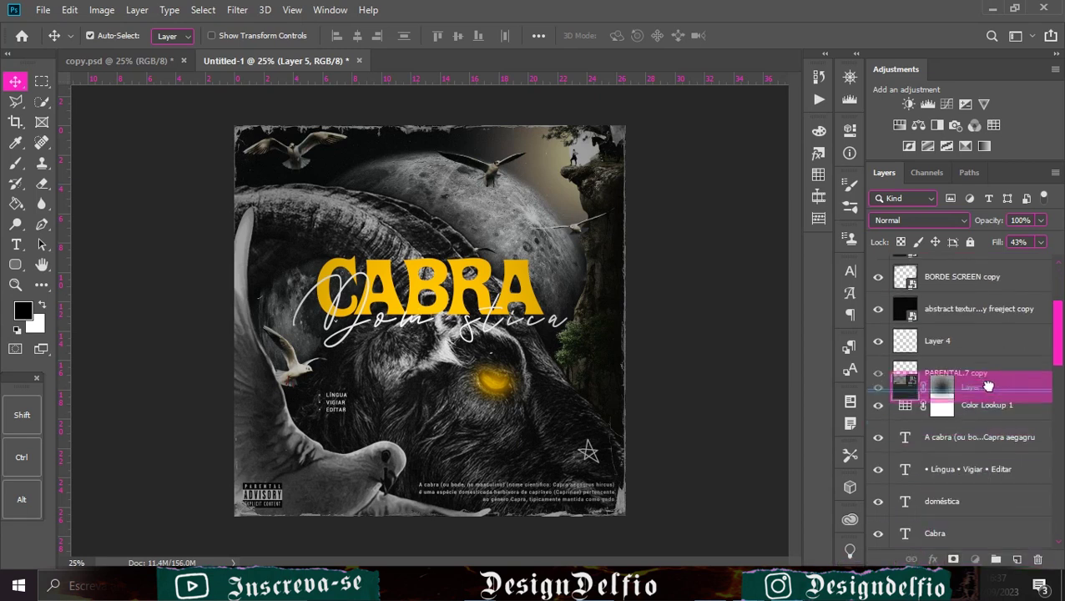
drag(958, 564, 1017, 358)
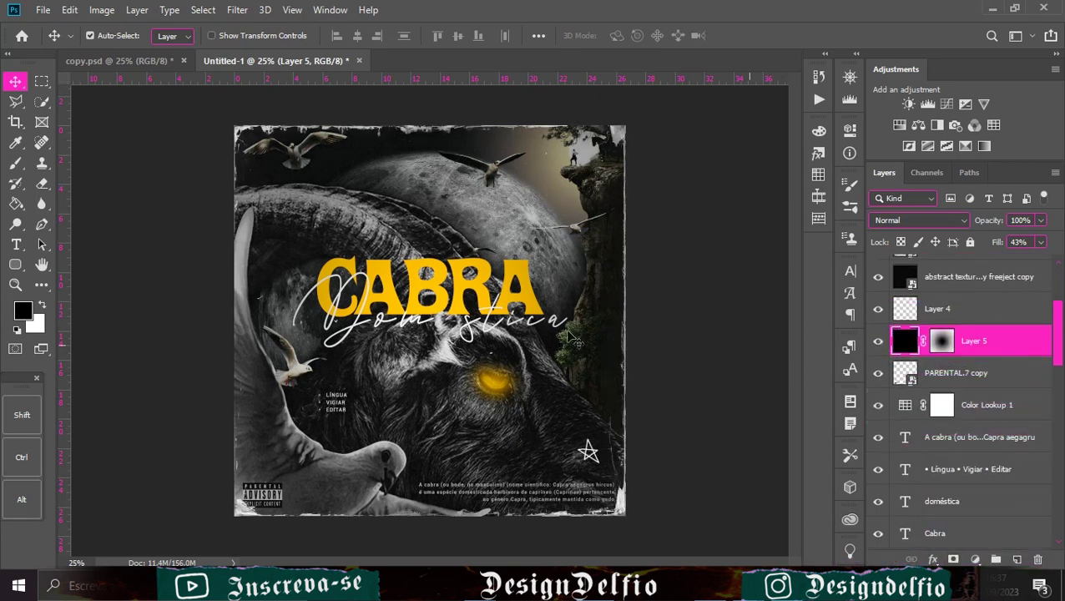
scroll(986, 351, up, 5)
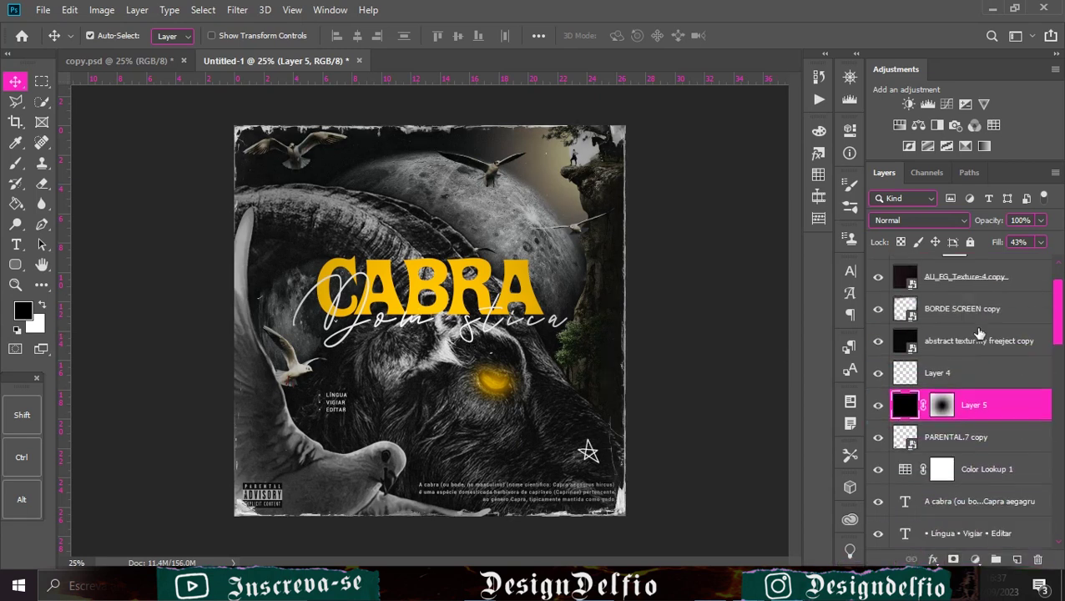
click(977, 270)
- Add a Color Lookup layer using the Kodak 5205 Fuji 3510 3DLUT file
click(994, 124)
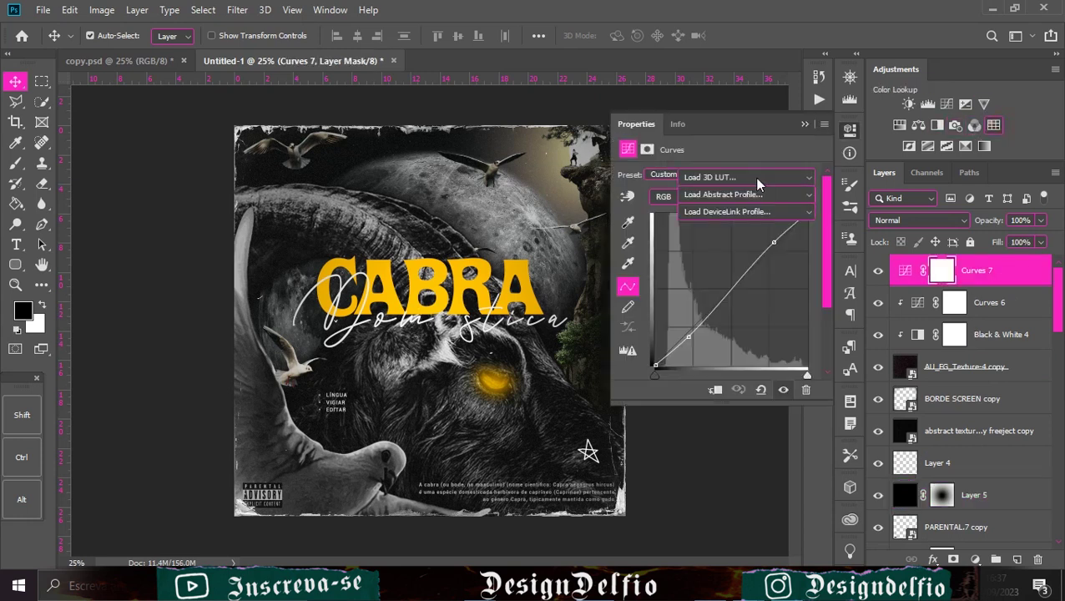
click(745, 176)
click(718, 52)
scroll(746, 176, down, 1)
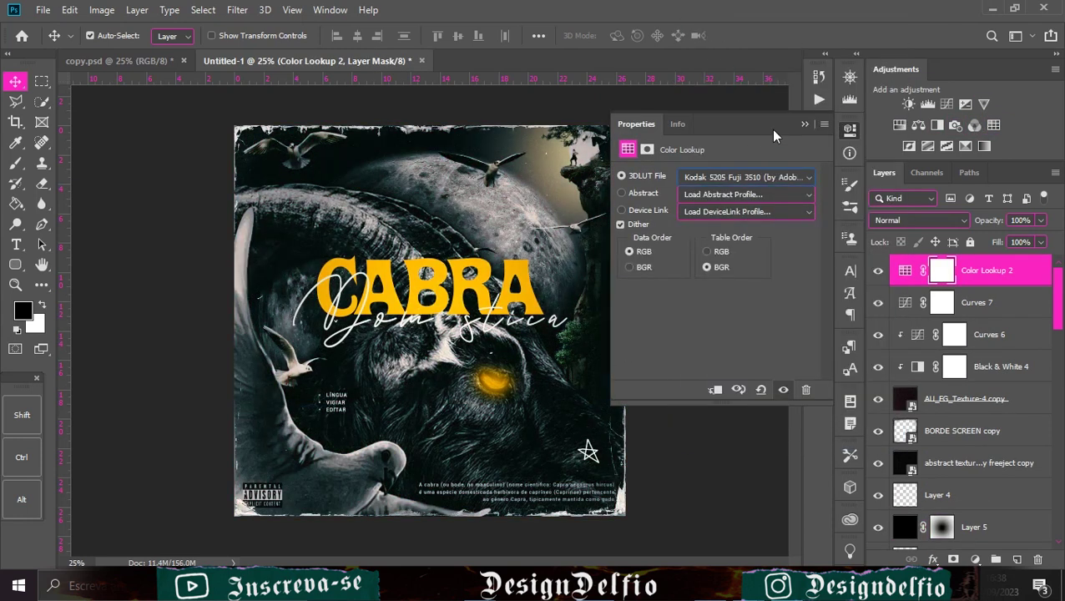
click(850, 130)
- Keep Color Lookup 2's blend mode at Normal and reselect the layer
click(969, 263)
click(951, 218)
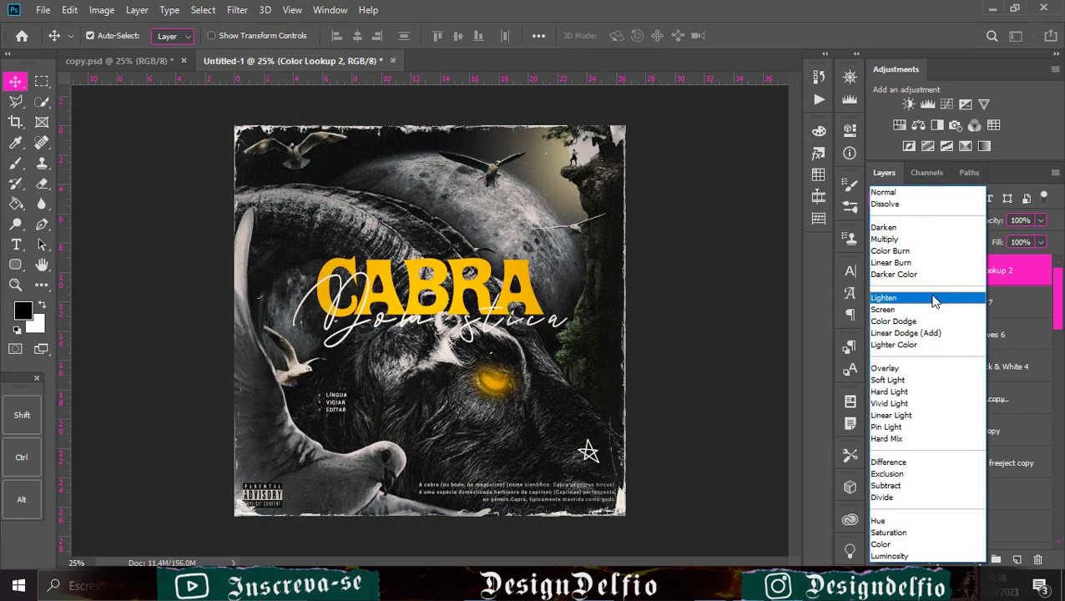
key(Escape)
click(751, 359)
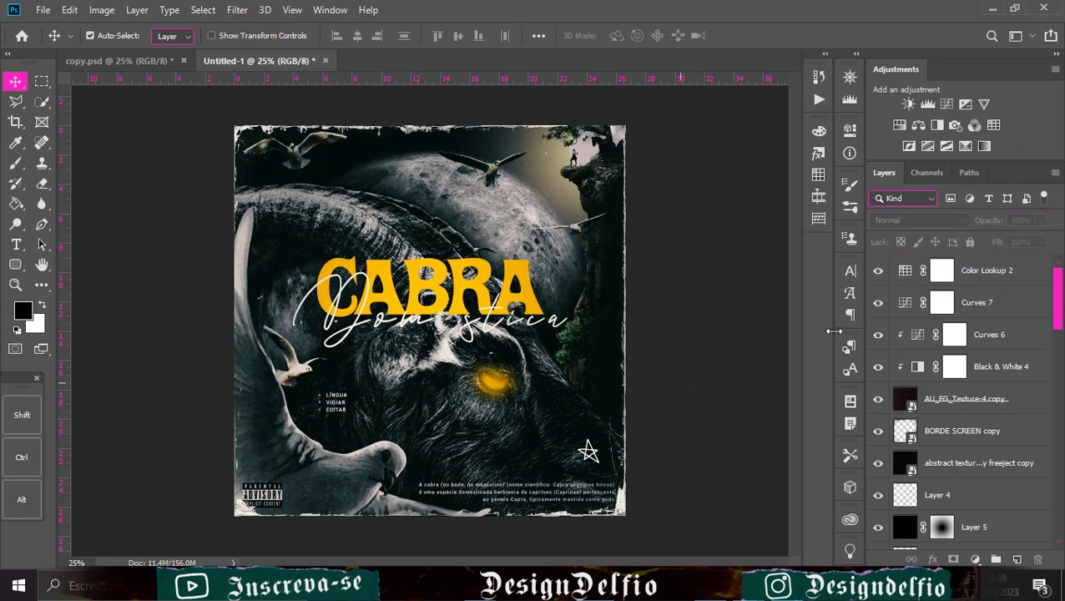
click(998, 285)
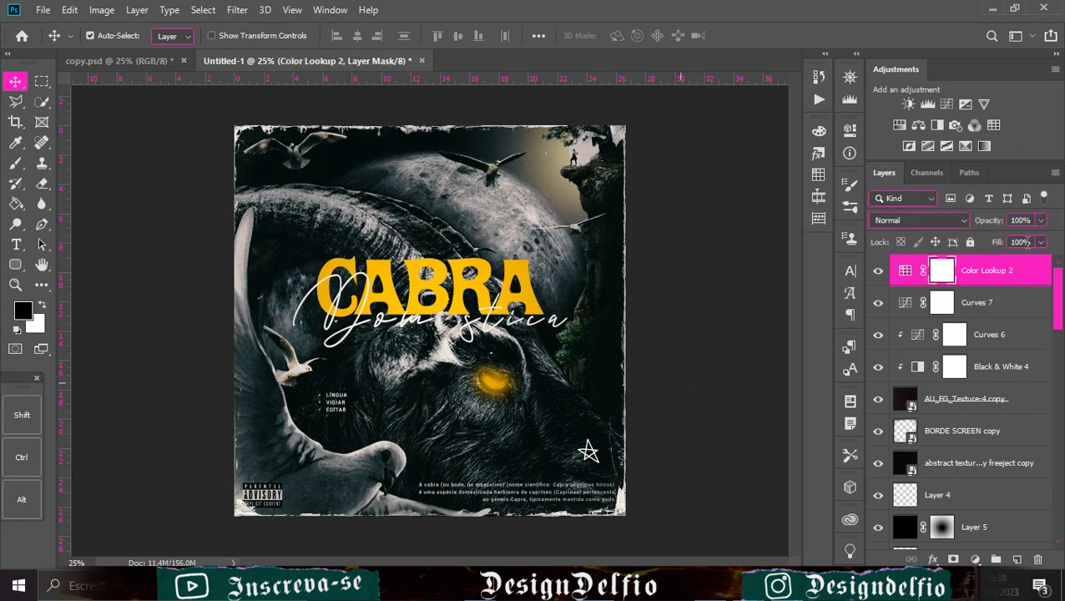